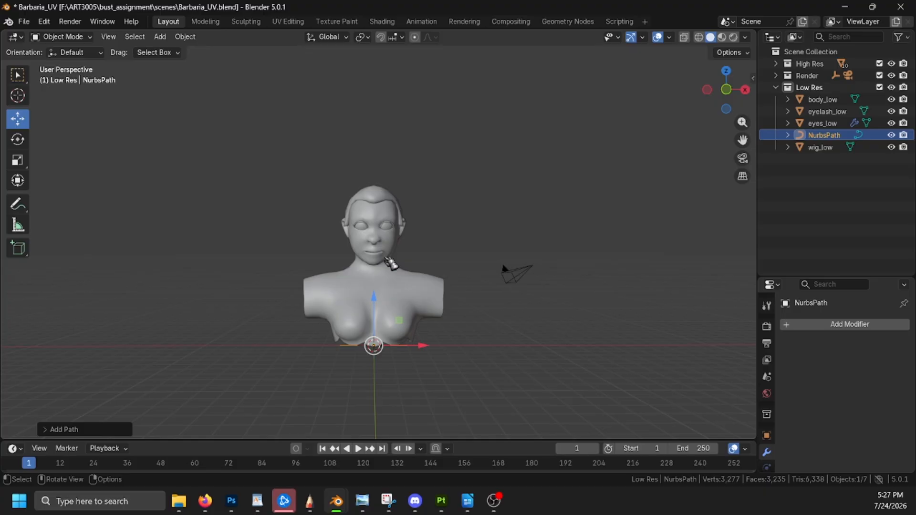
Step: Move the NURBS path straight up along Z until it sits above the bust's head
left_click_drag(380, 306, 400, 152)
left_click_drag(407, 114, 438, 127)
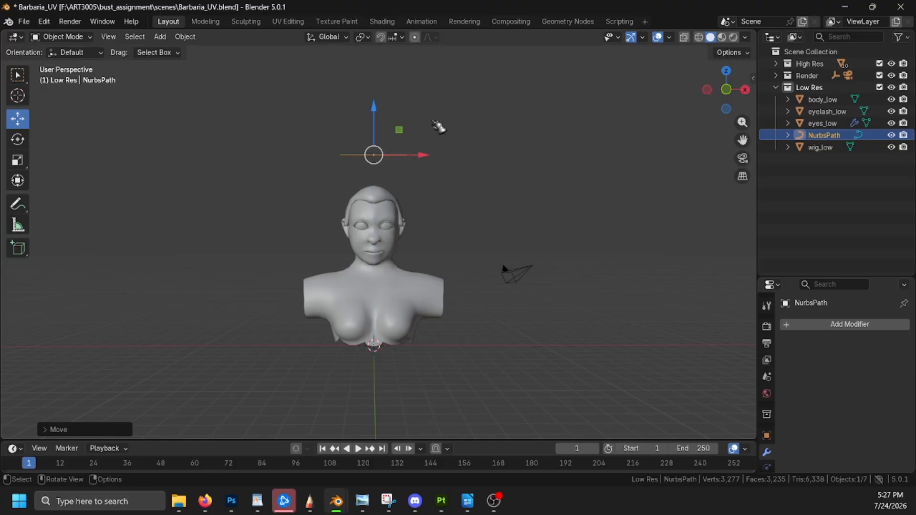
Step: From the top view, hide body_low, eyelash_low, eyes_low and wig_low so only the path stays visible
middle_click_drag(655, 248, 686, 223)
left_click_drag(726, 86, 733, 149)
left_click(727, 90)
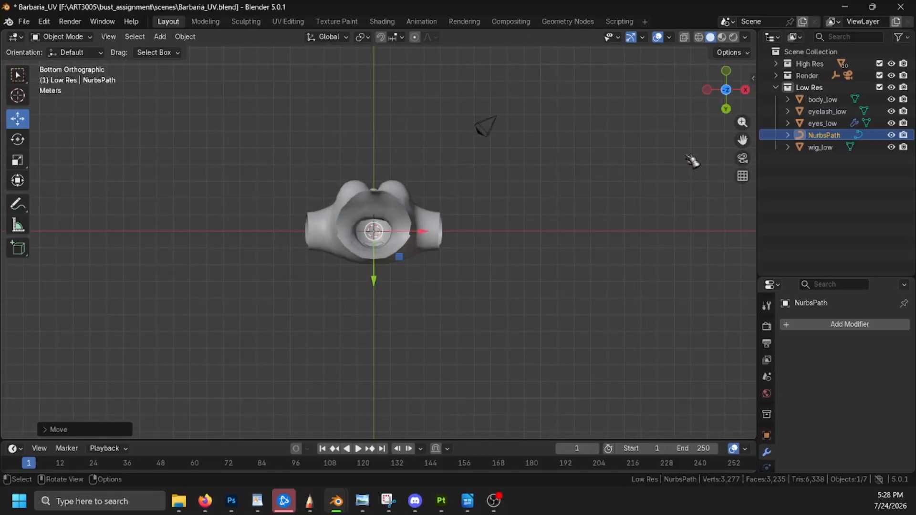
middle_click_drag(621, 237, 648, 292, "shift")
scroll(644, 304, "up", 3)
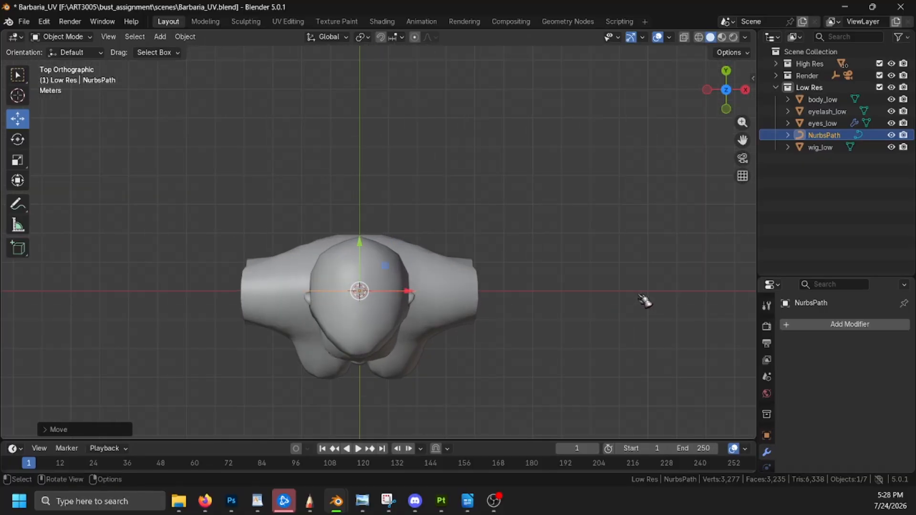
left_click(892, 99)
left_click(892, 123)
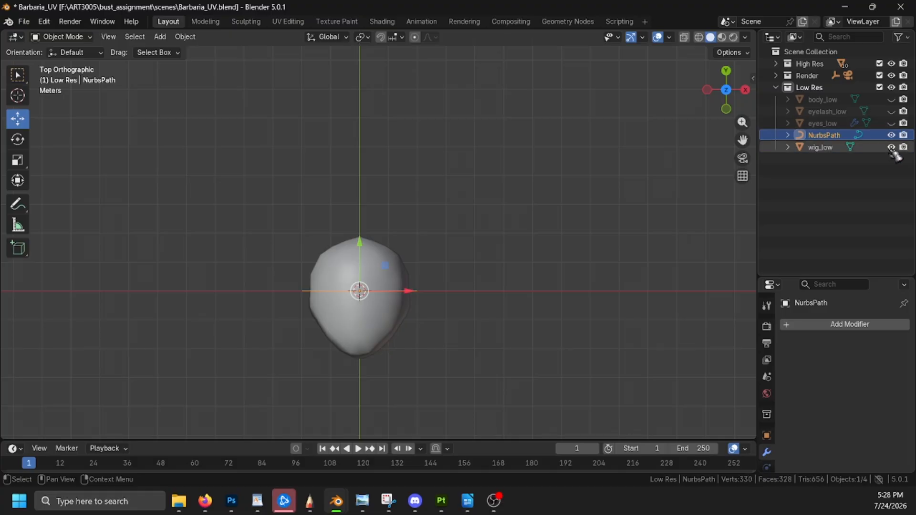
left_click(892, 147)
scroll(552, 302, "up", 3)
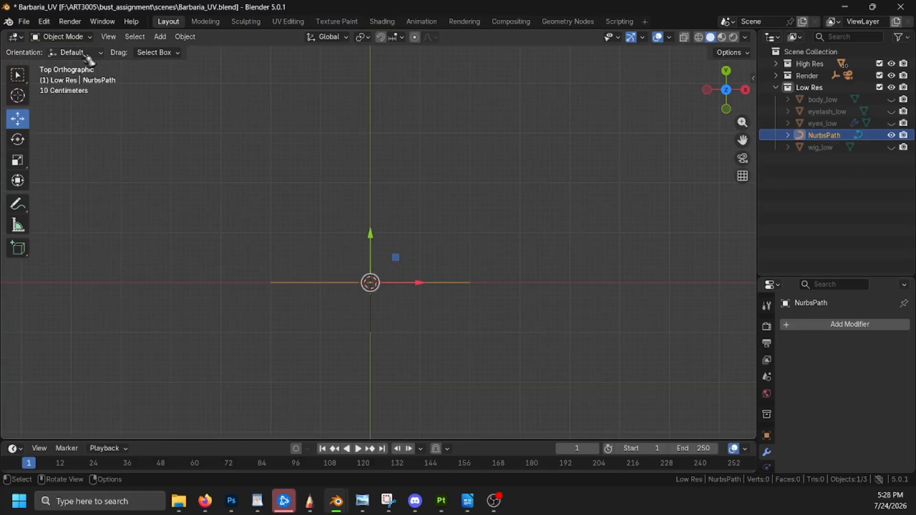
Step: In Edit Mode, bend the path into an S by moving its second control point toward -Y and its fourth toward +Y
left_click(63, 37)
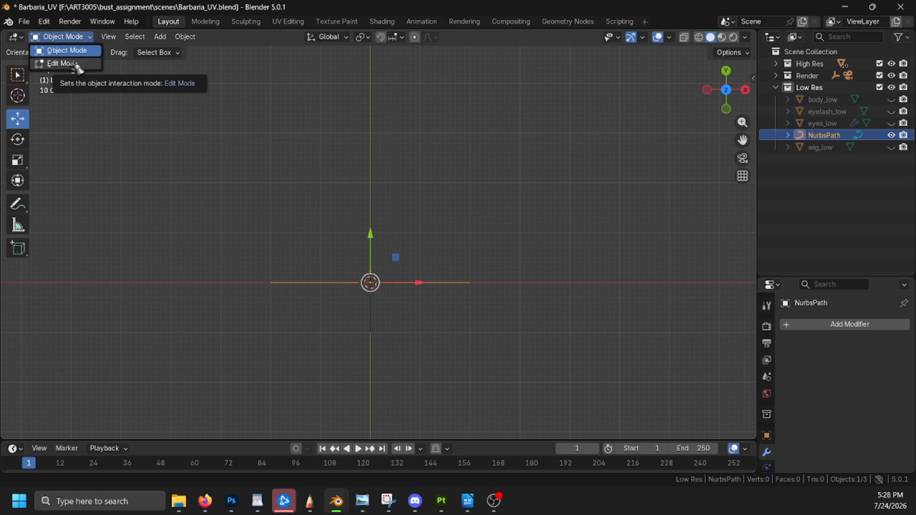
left_click(62, 63)
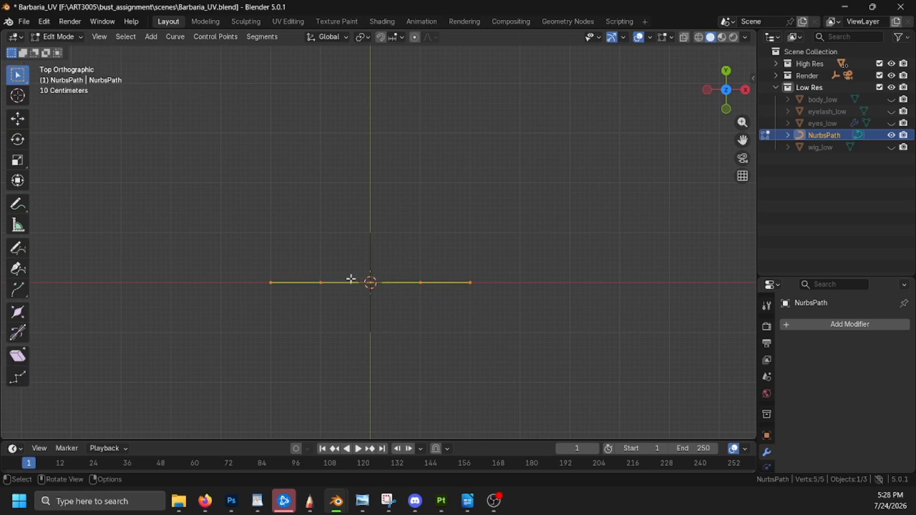
left_click(320, 284)
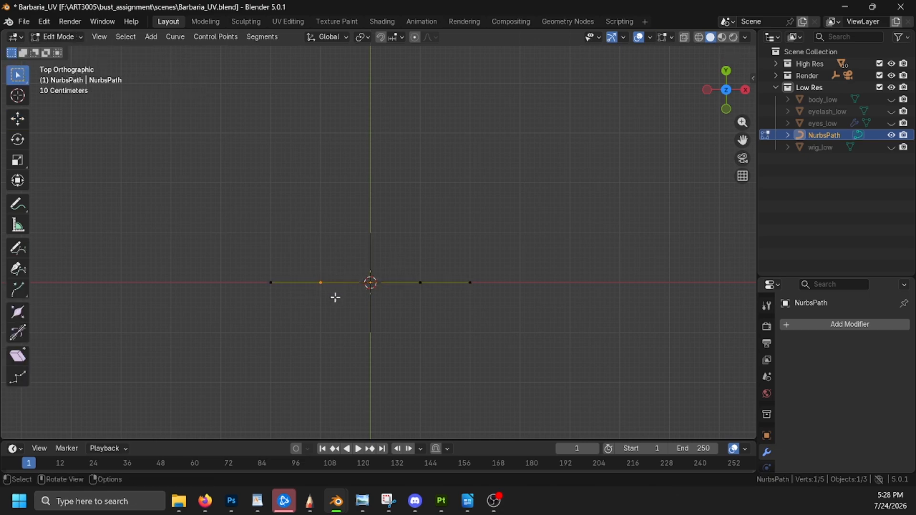
left_click(19, 121)
left_click_drag(318, 239, 325, 284)
left_click(432, 275)
left_click_drag(421, 234, 433, 182)
left_click(322, 312)
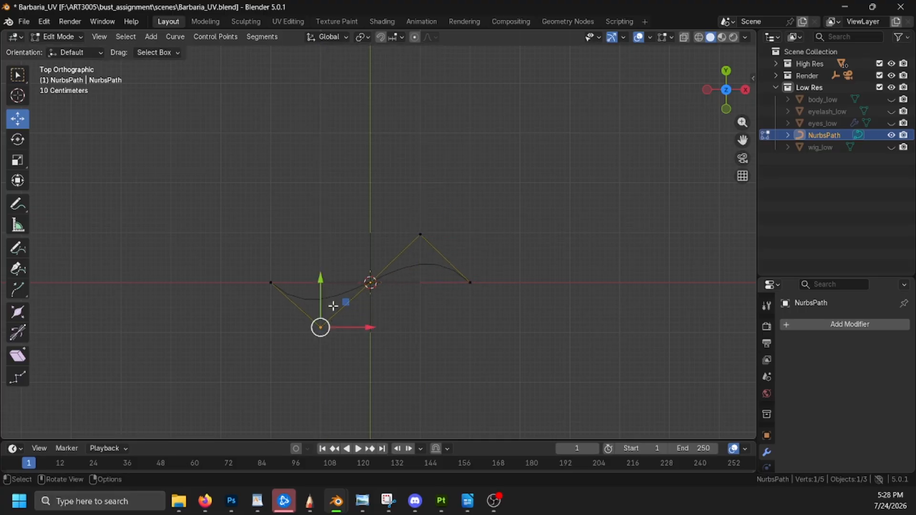
left_click_drag(321, 278, 321, 284)
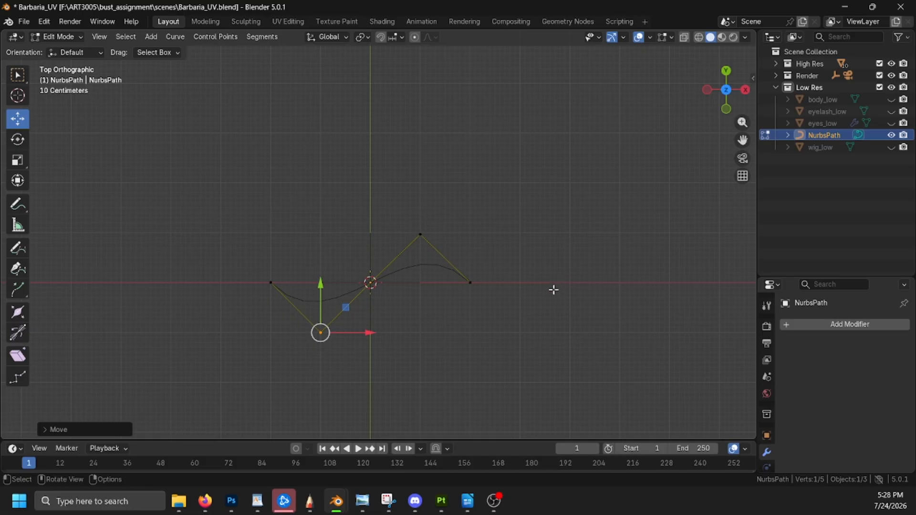
Step: Select all of the path's control points and subdivide the curve once
left_click(485, 249)
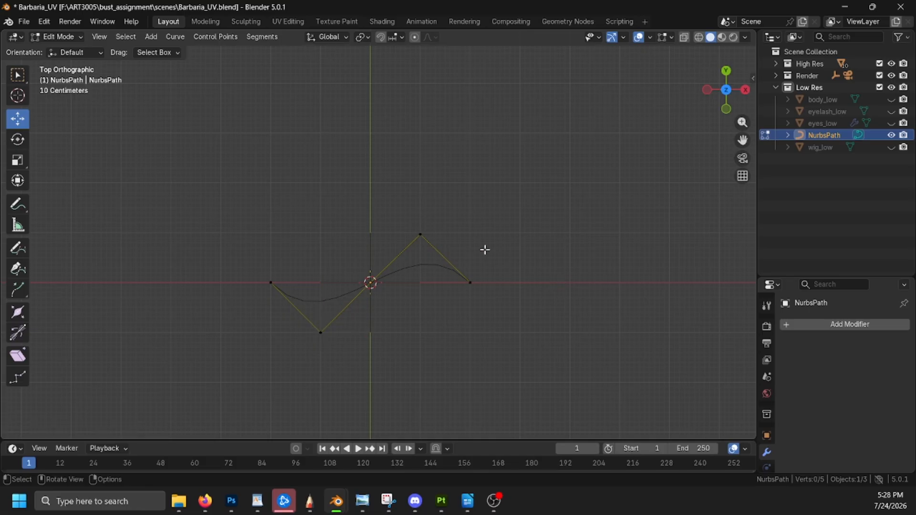
right_click(406, 250)
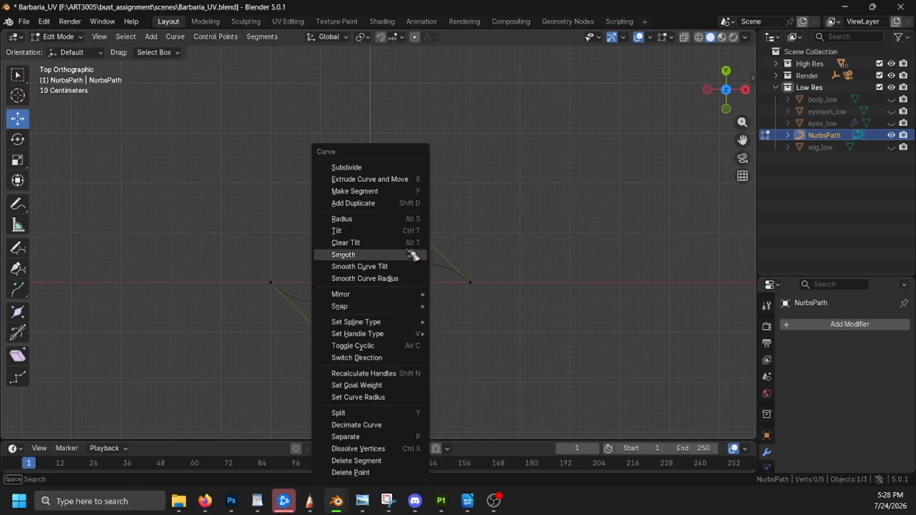
left_click(388, 169)
left_click_drag(234, 199, 517, 389)
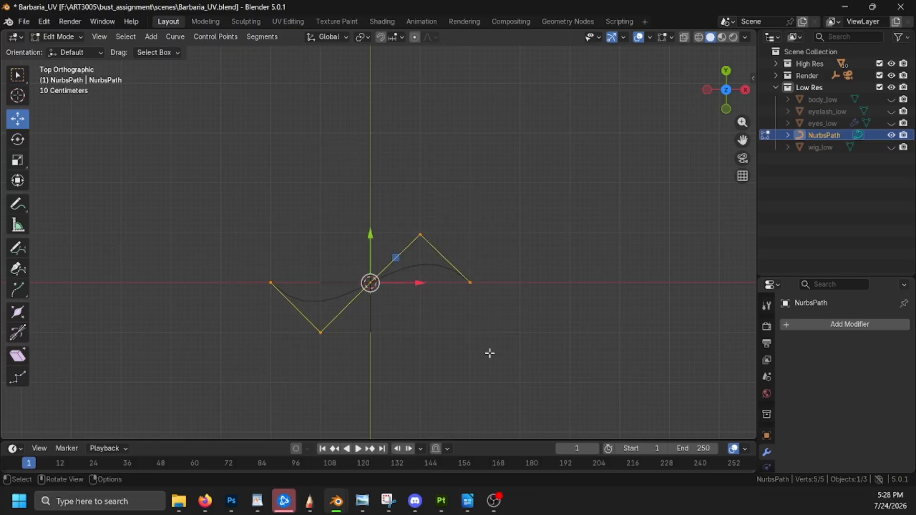
right_click(410, 252)
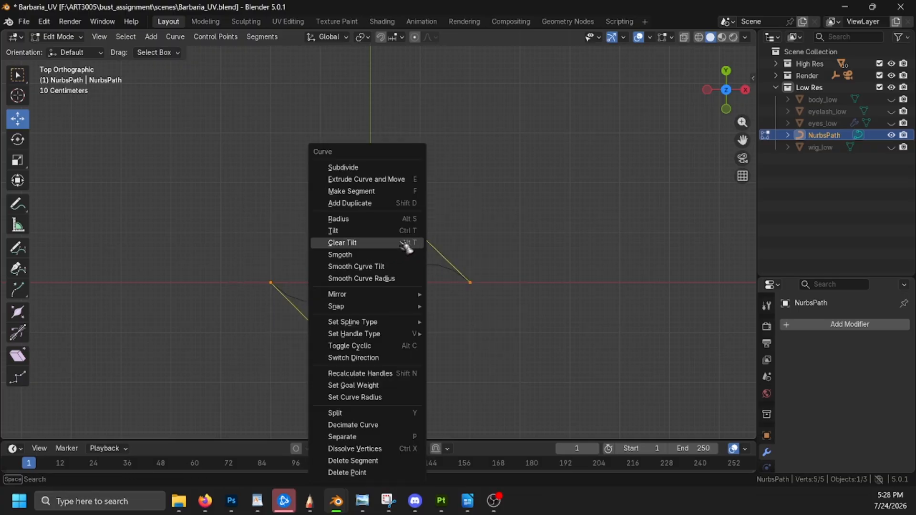
left_click(369, 166)
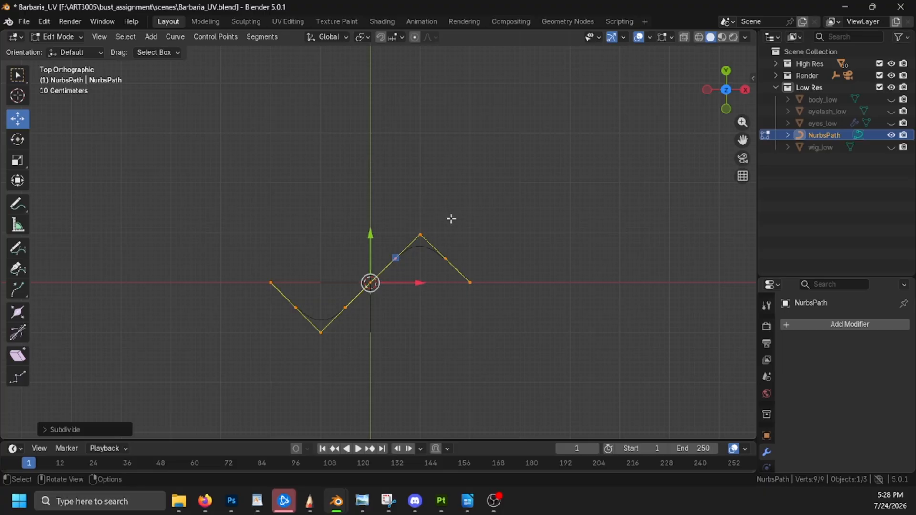
Step: Select the two outermost bend points plus the neighbour on the +X side of each, and raise these four points along Z
key("alt+a")
left_click(420, 235, "shift")
left_click(445, 258, "shift")
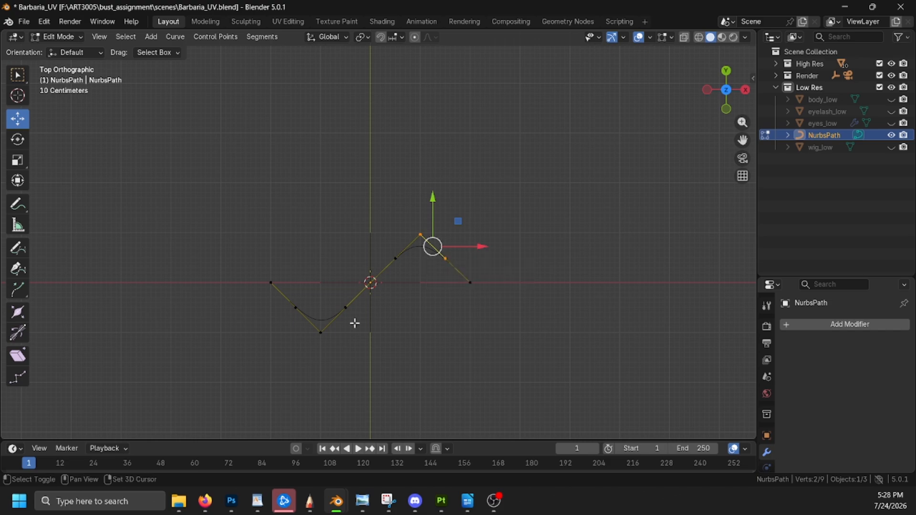
left_click(337, 321, "shift")
left_click_drag(330, 294, 354, 320, "shift")
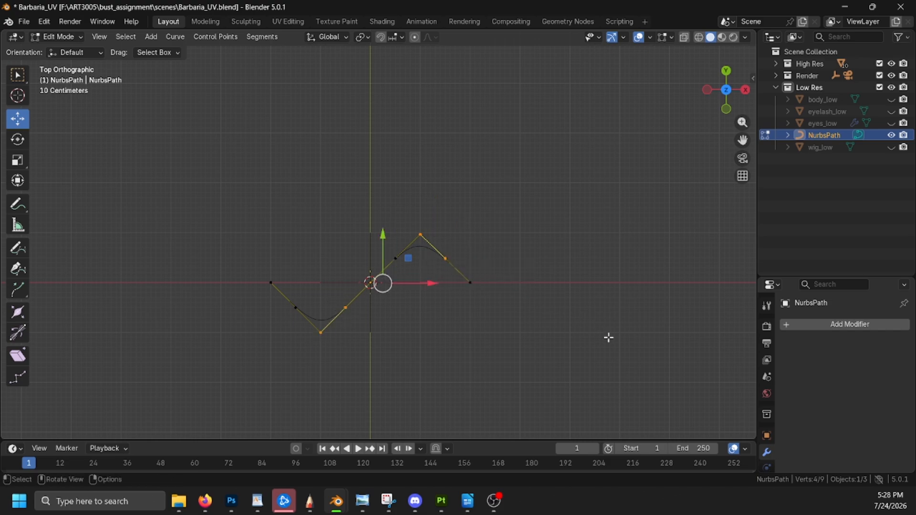
middle_click_drag(614, 350, 617, 265)
left_click(728, 100)
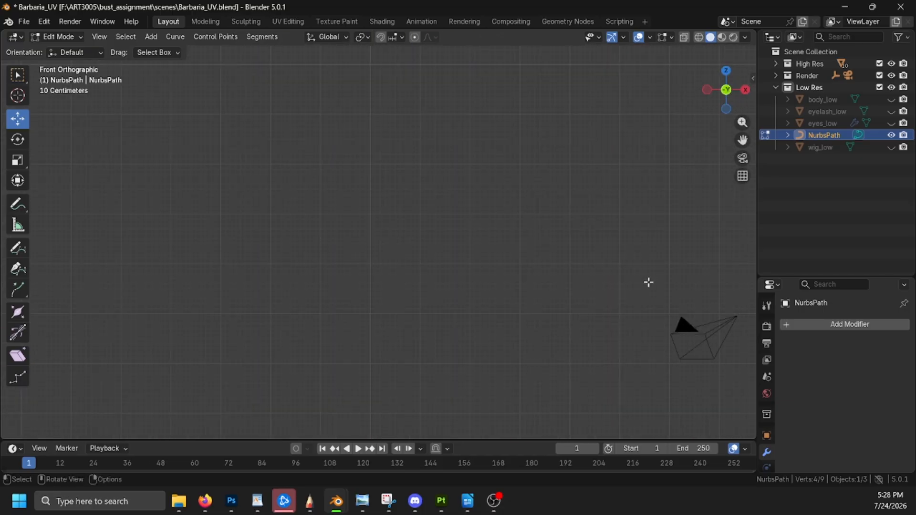
middle_click_drag(604, 194, 625, 446, "shift")
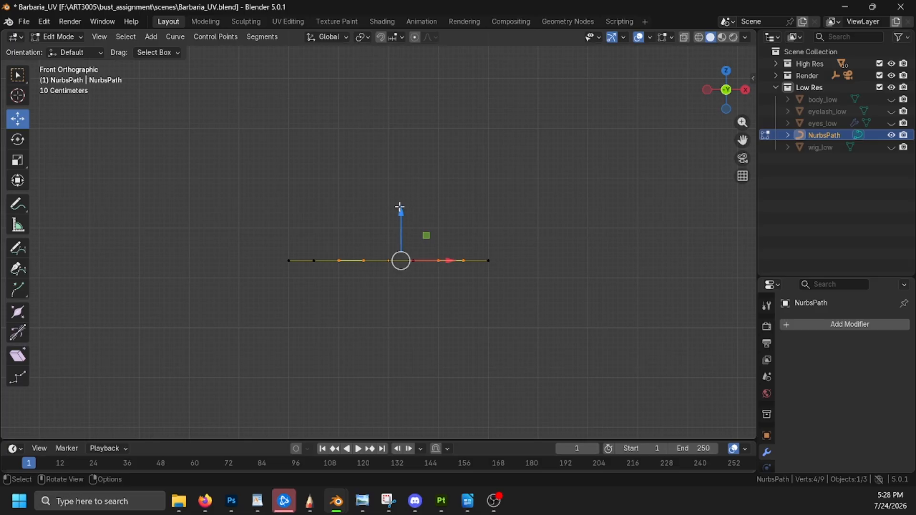
left_click_drag(400, 207, 407, 167)
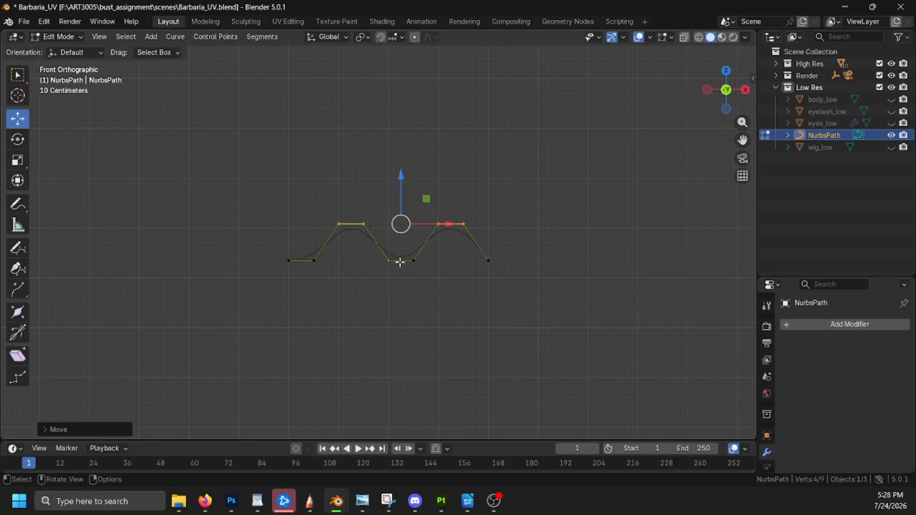
Step: Return to Object Mode and reselect the wavy path
left_click(79, 38)
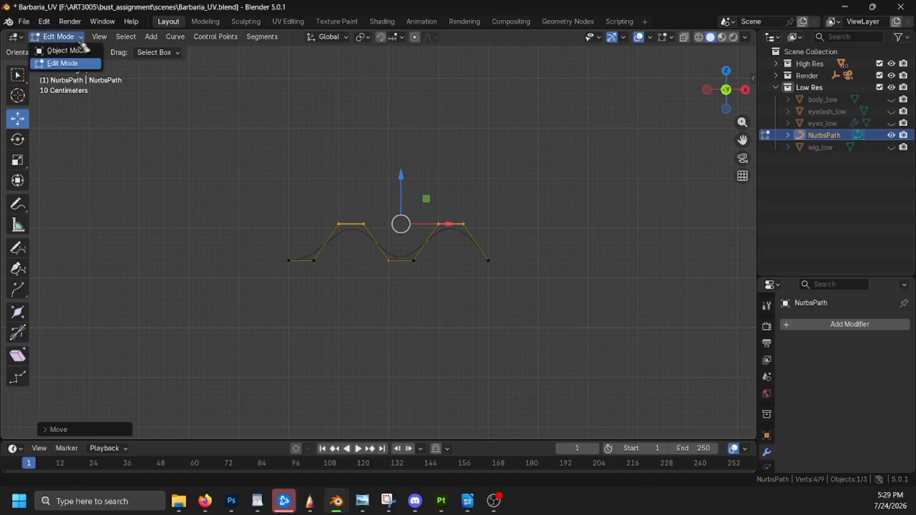
left_click(84, 55)
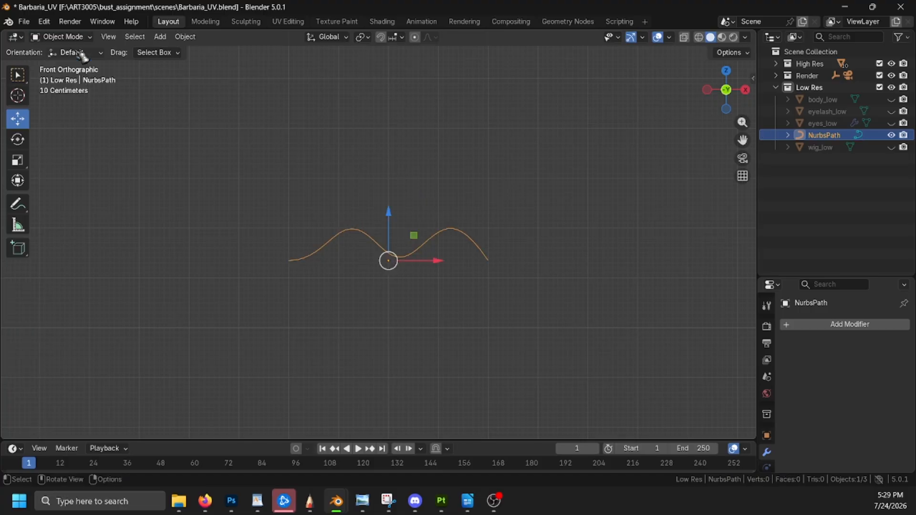
left_click(567, 232)
middle_click_drag(567, 232, 583, 247)
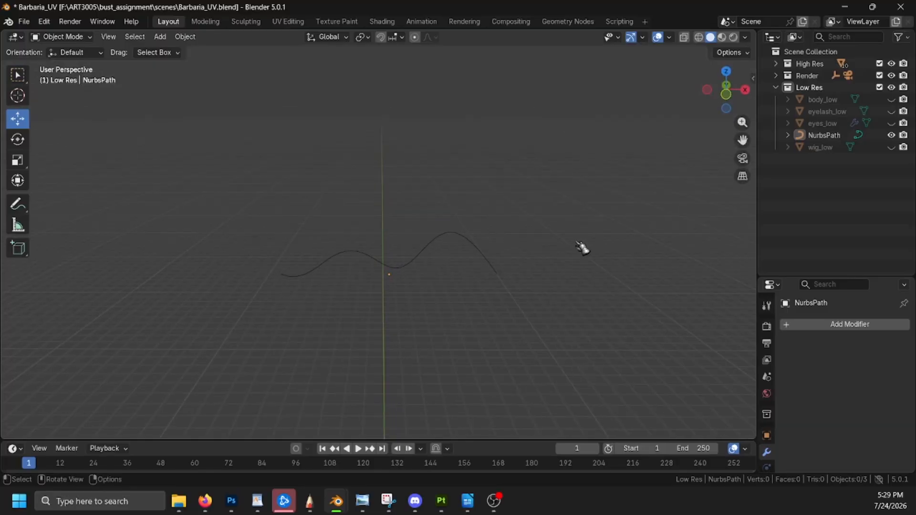
left_click(493, 271)
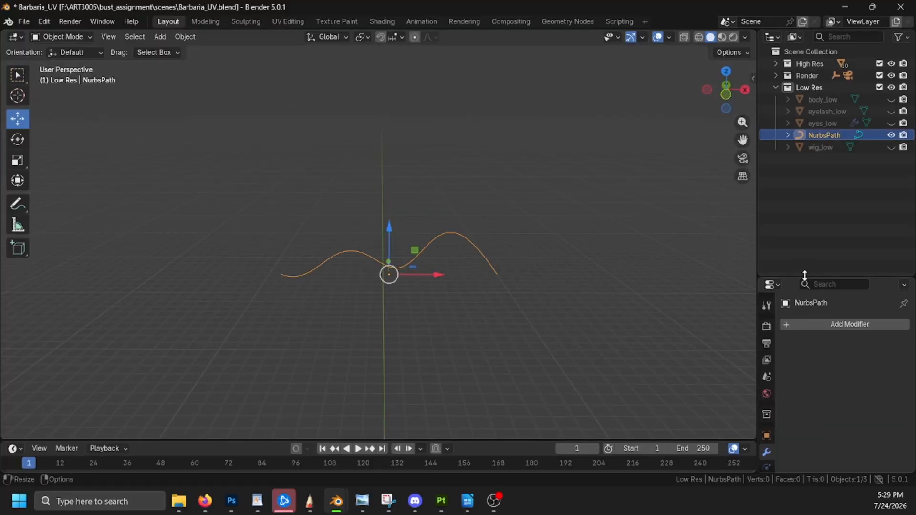
Step: Enlarge the properties area and add an Array modifier to the path
left_click_drag(806, 275, 805, 205)
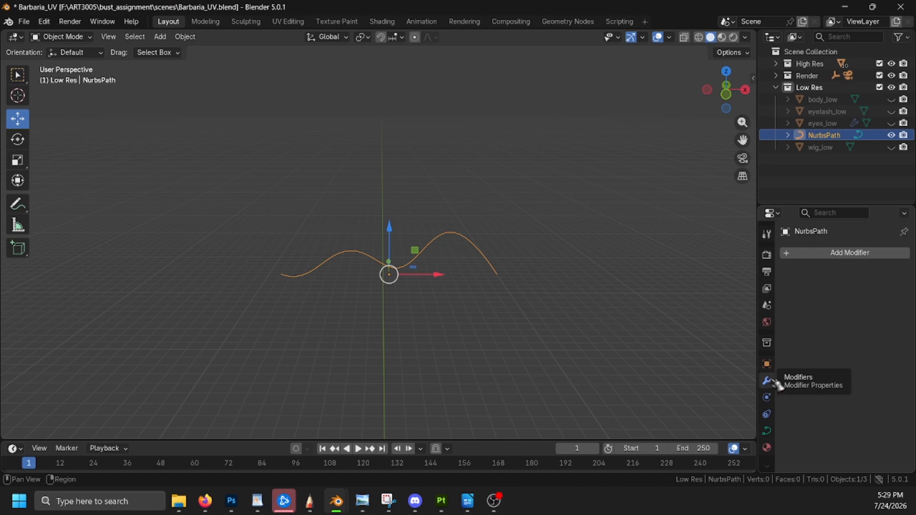
left_click(850, 258)
mouse_move(841, 283)
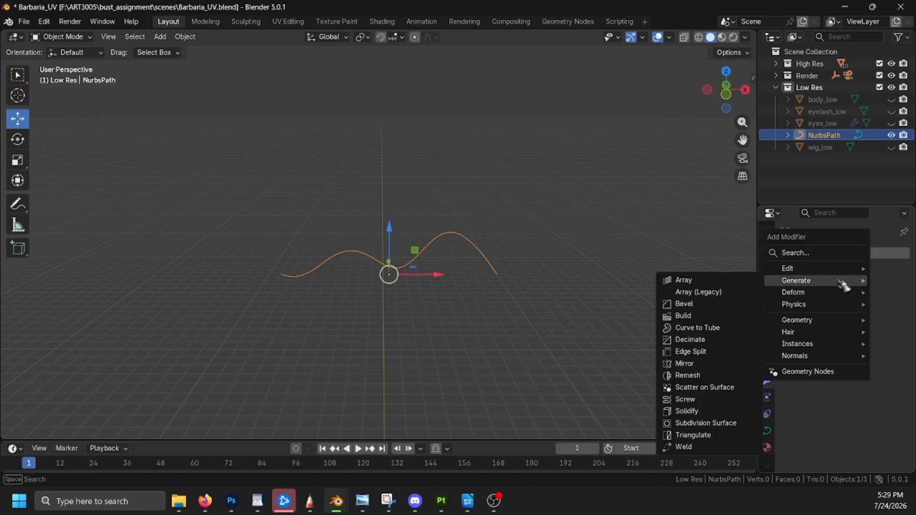
left_click(735, 281)
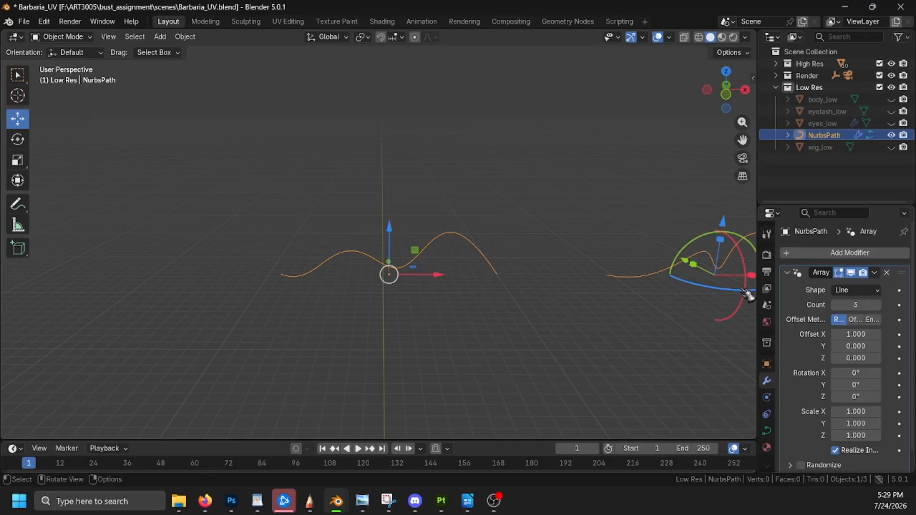
Step: Widen the properties area and set the array's relative X offset to 0.3
mouse_move(675, 368)
middle_mouse_down()
mouse_move(734, 377)
mouse_move(672, 377)
mouse_move(659, 368)
mouse_move(668, 367)
middle_mouse_up()
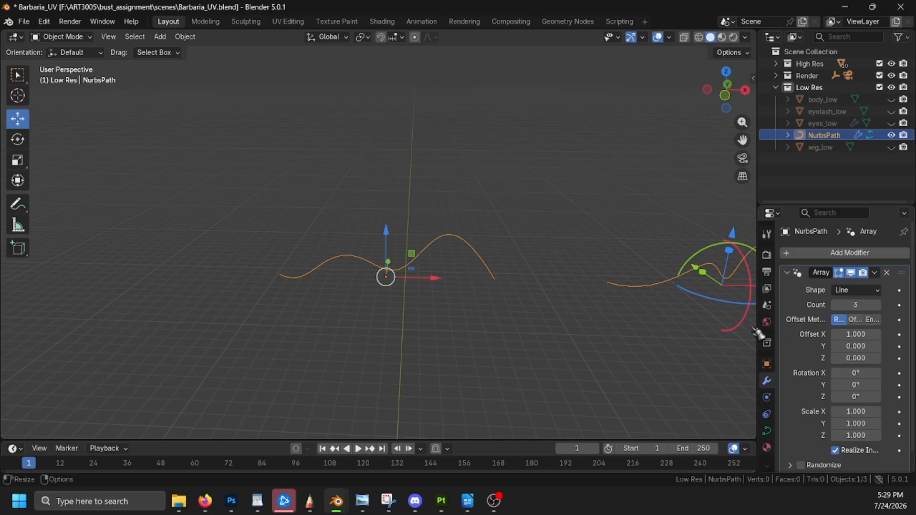
left_click_drag(757, 326, 668, 326)
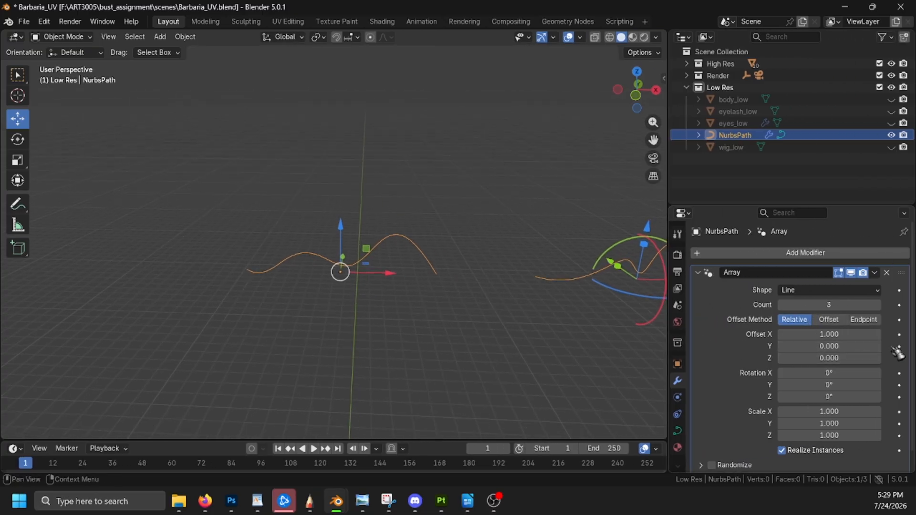
left_click(851, 334)
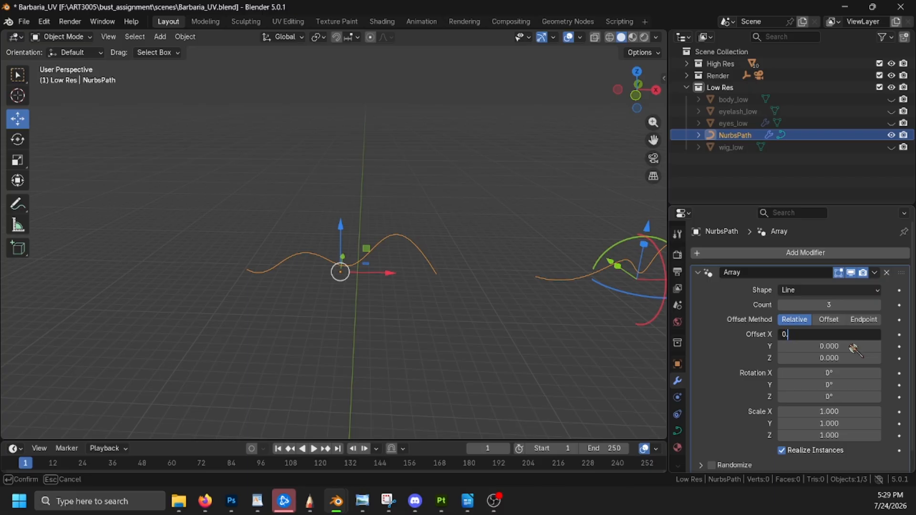
key("Return")
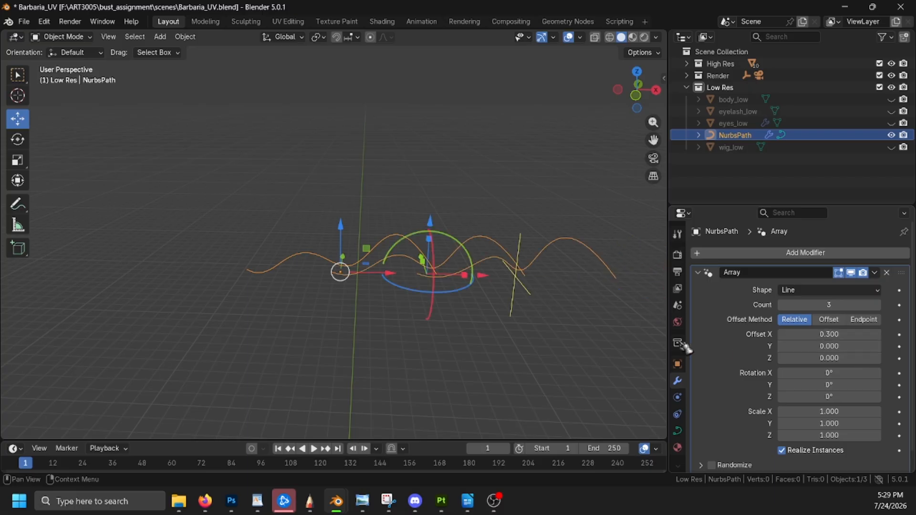
middle_click_drag(644, 367, 587, 286)
Step: Set the array's relative offset to 0.03 in Y and -0.03 in Z
left_click(878, 349)
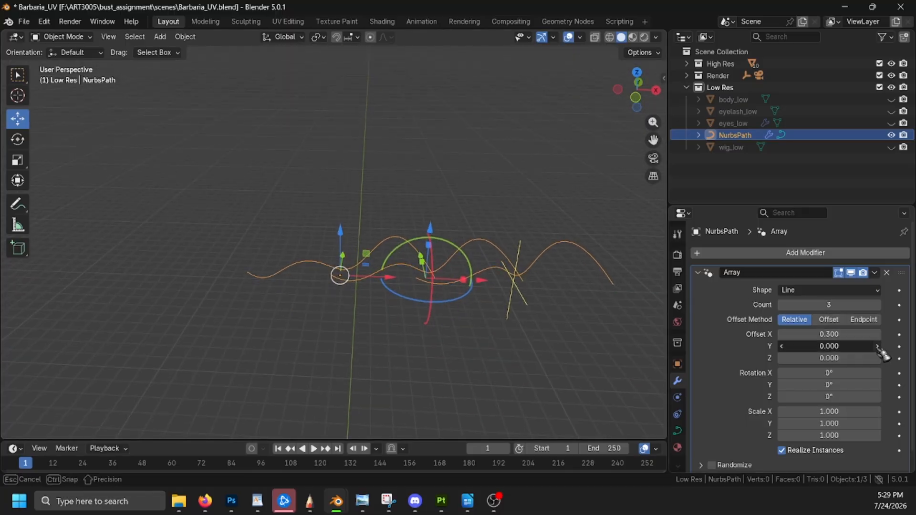
left_click(878, 348)
left_click(878, 348)
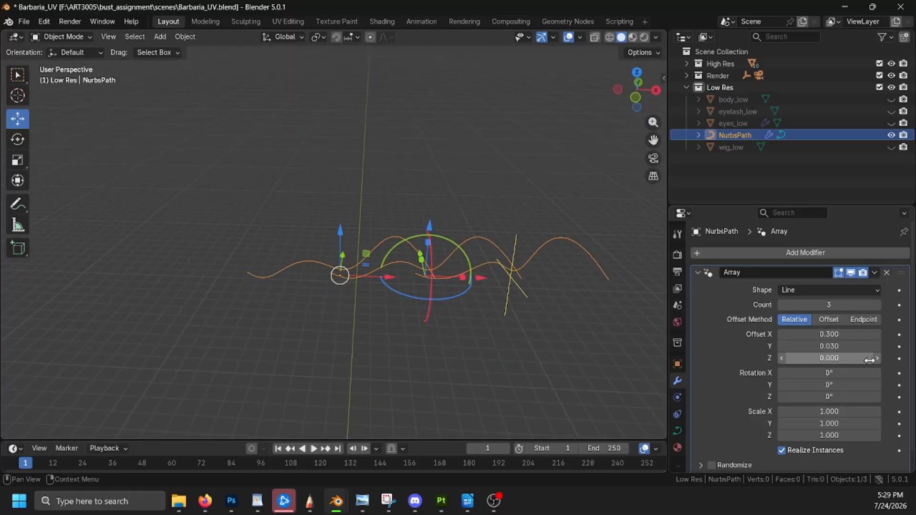
left_click(782, 358)
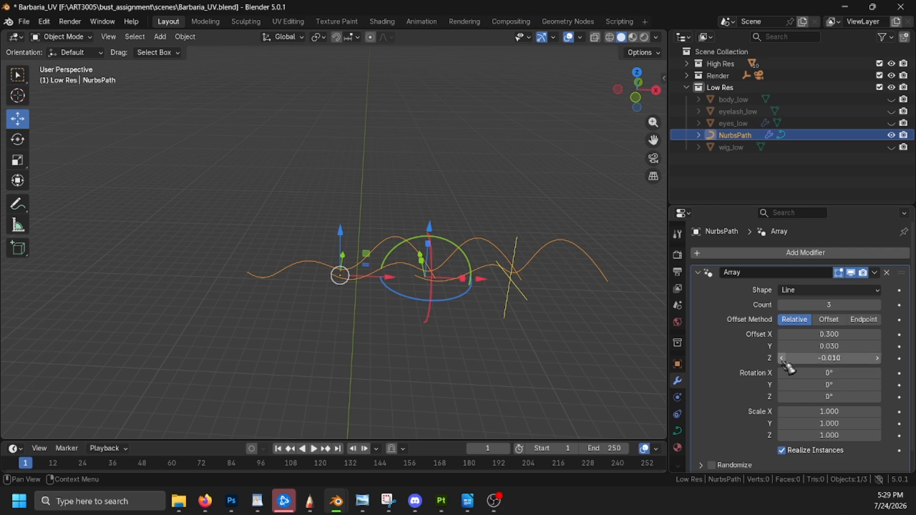
left_click(782, 359)
left_click(782, 358)
middle_click_drag(596, 396, 553, 259)
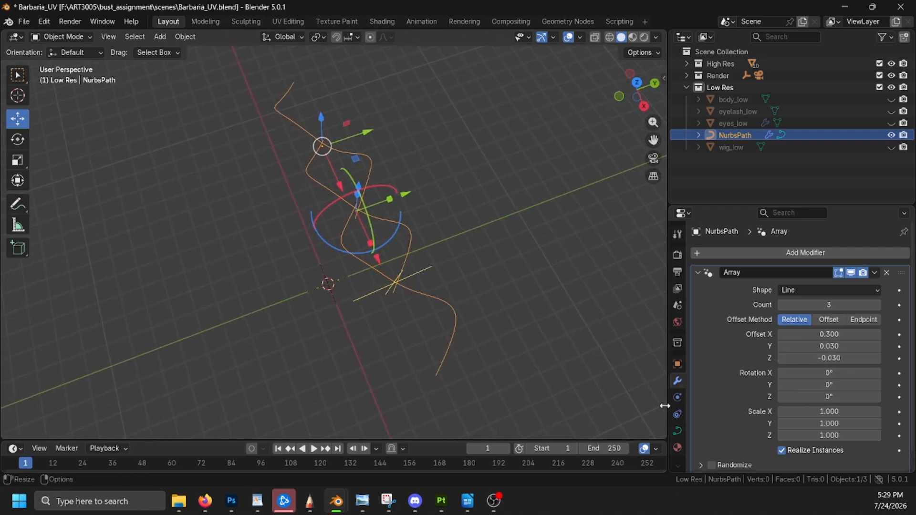
Step: Give the NURBS path a round bevel with a depth of 0.37 m so the strands have thickness
left_click(679, 432)
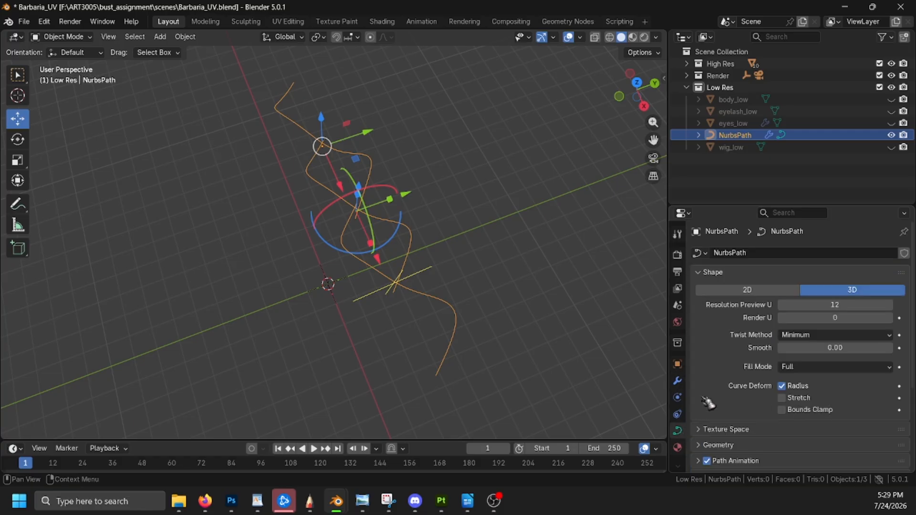
left_click_drag(913, 330, 911, 396)
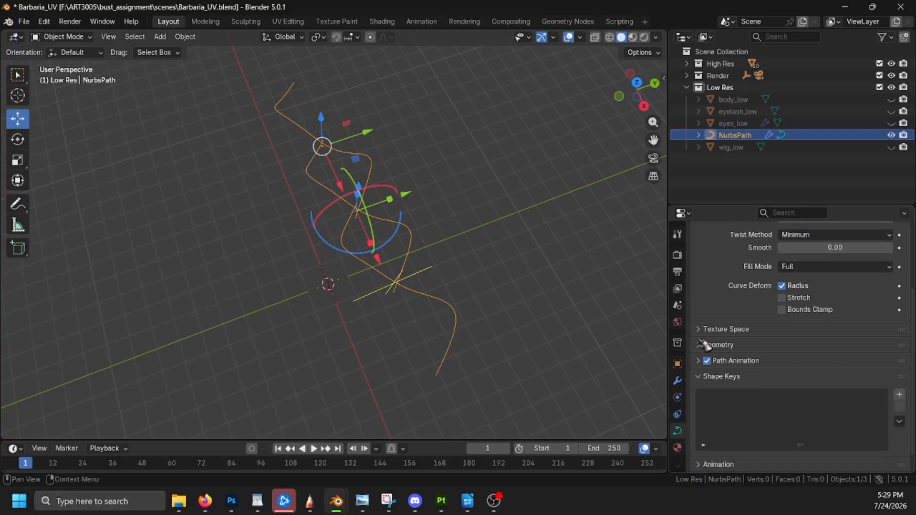
left_click(700, 346)
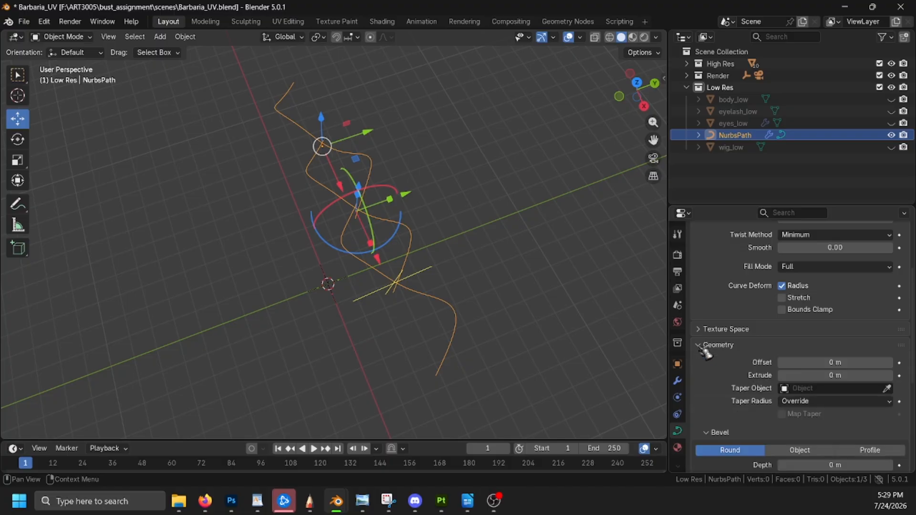
scroll(912, 369, "down", 5)
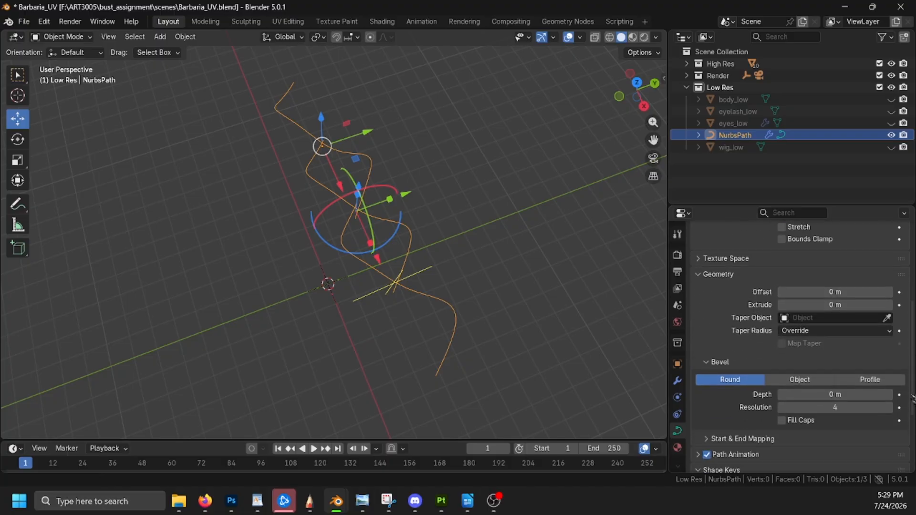
left_click(889, 364)
left_click(890, 364)
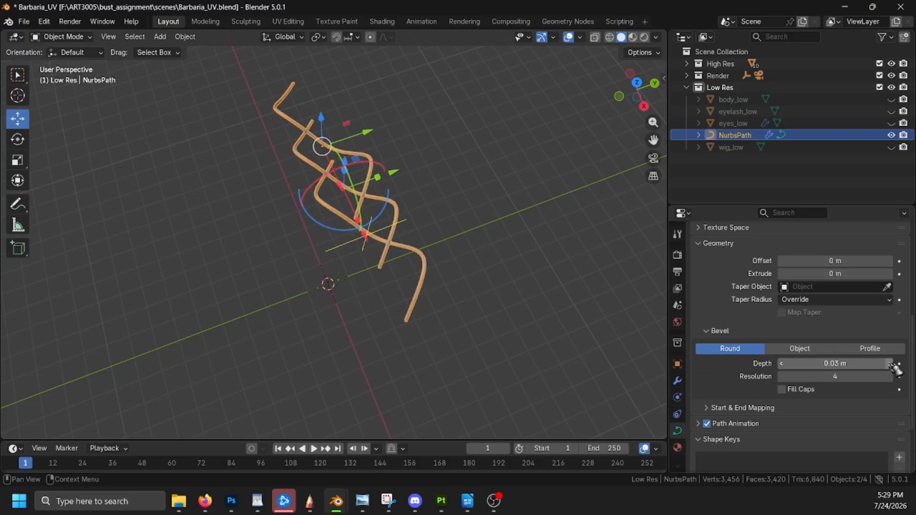
left_click(890, 364)
left_click(890, 364)
left_click(891, 364)
left_click(890, 364)
left_click(890, 364)
left_click(891, 364)
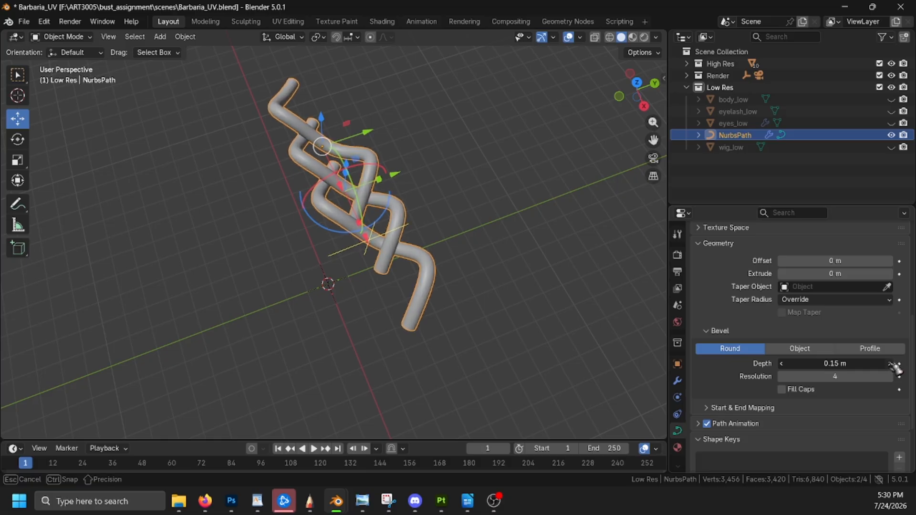
left_click(890, 364)
left_click(890, 364)
left_click_drag(826, 364, 833, 363)
middle_click_drag(548, 303, 715, 331)
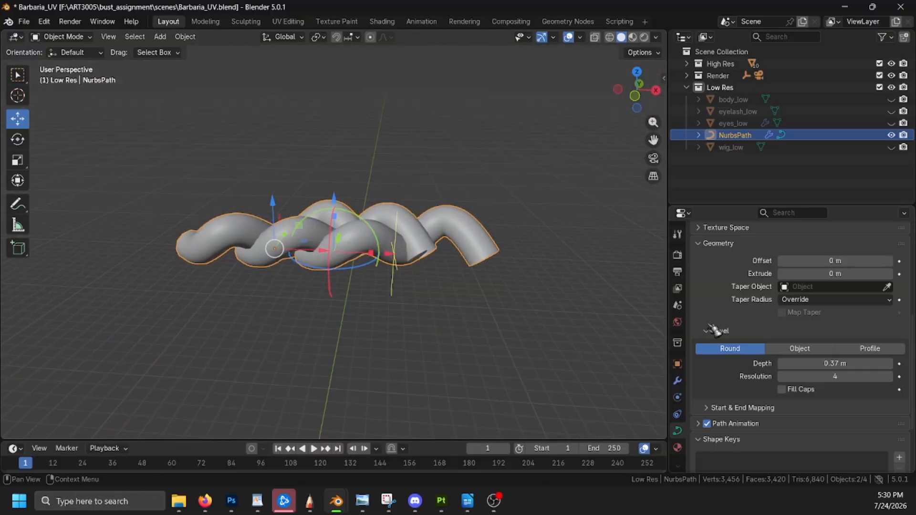
Step: Set the Array modifier's count to 10 to lengthen the braid
left_click(678, 381)
middle_click_drag(599, 363, 609, 401)
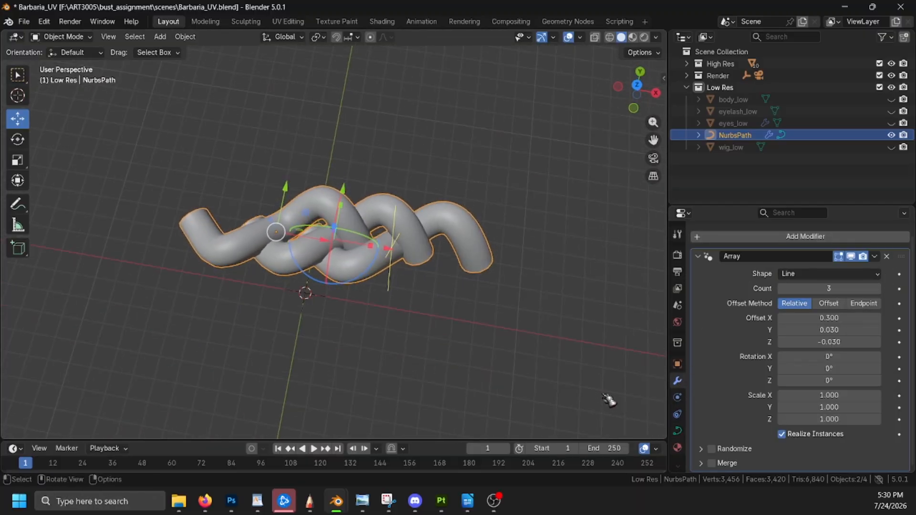
left_click(877, 289)
left_click(877, 292)
left_click(877, 292)
left_click(878, 292)
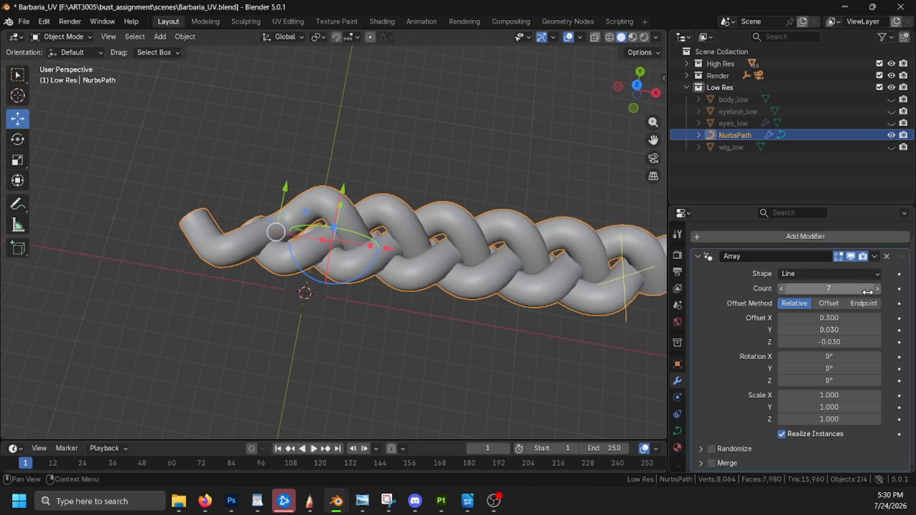
middle_click_drag(537, 301, 465, 287, "shift")
middle_click_drag(645, 350, 668, 363)
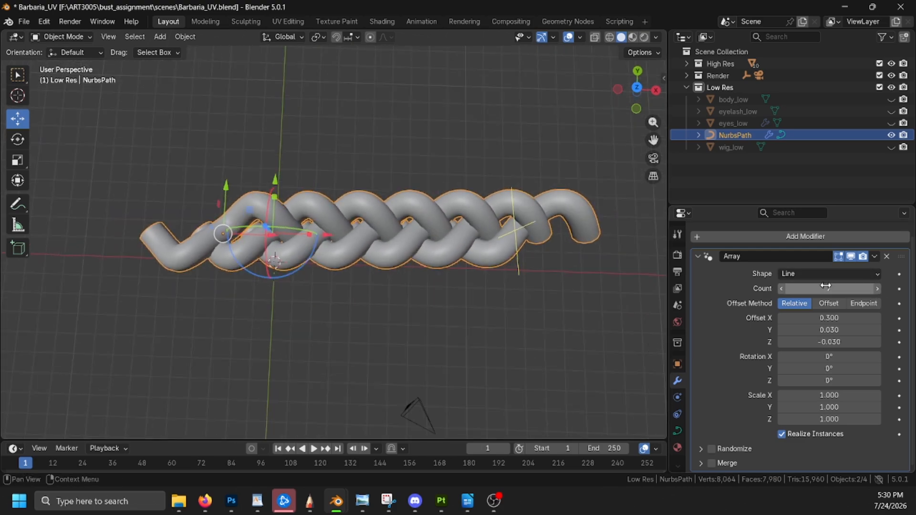
left_click(878, 289)
left_click(878, 289)
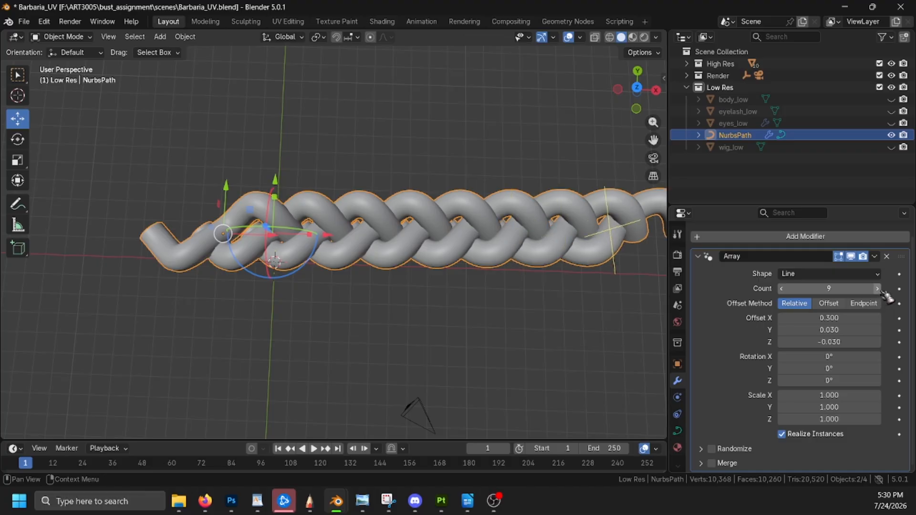
left_click(877, 289)
middle_click_drag(661, 334, 586, 291, "shift")
scroll(581, 323, "down", 4)
middle_click_drag(586, 328, 604, 339)
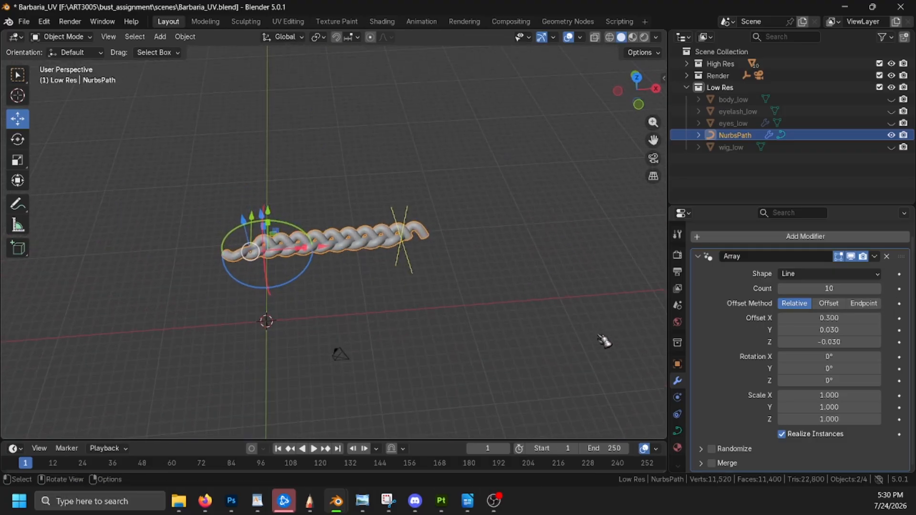
scroll(600, 339, "up", 5)
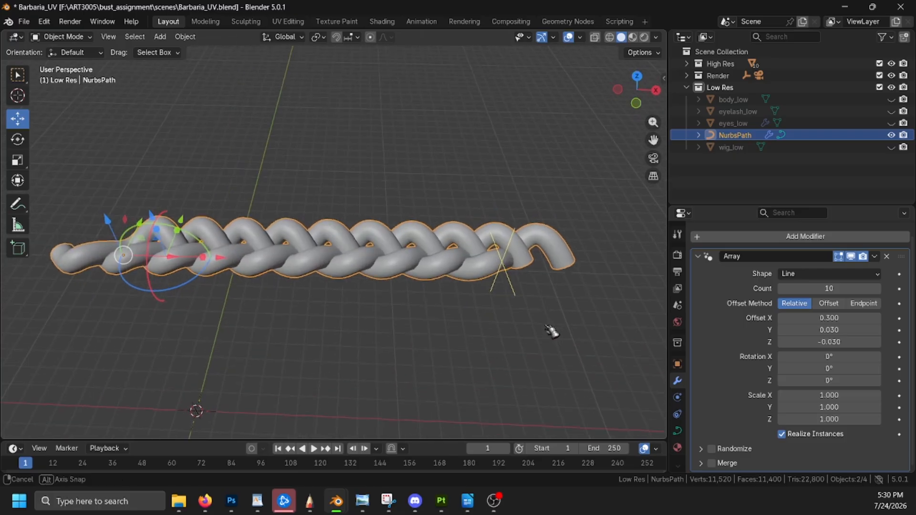
Step: Set the array's X scale to 1.07
left_click(878, 397)
left_click(878, 397)
left_click(879, 396)
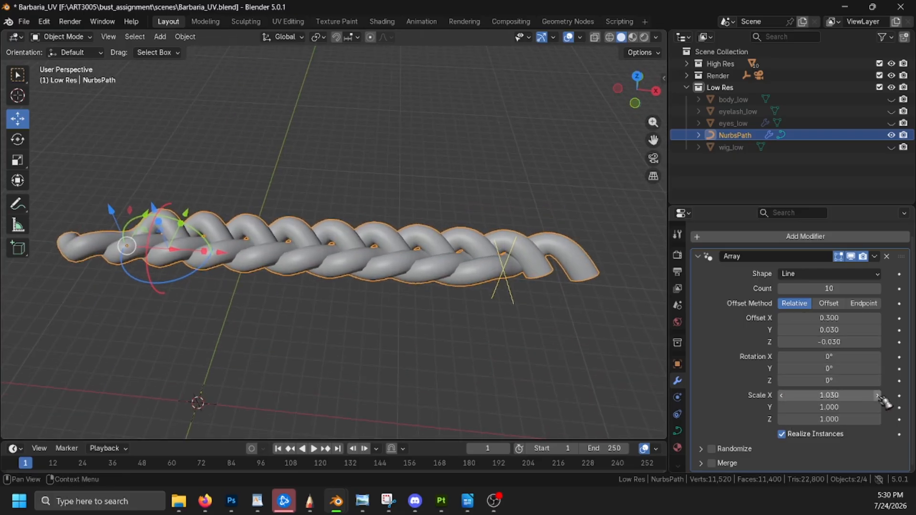
left_click(879, 396)
left_click(878, 397)
left_click(879, 397)
left_click(878, 396)
middle_click_drag(549, 353, 507, 365)
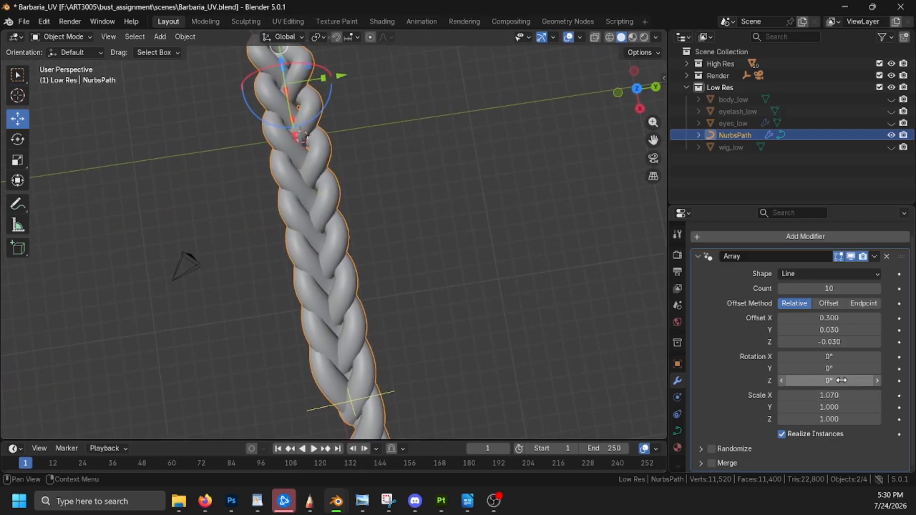
Step: Lower the array's X scale to 0.93
left_click(782, 396)
left_click(783, 395)
left_click(782, 396)
left_click(782, 396)
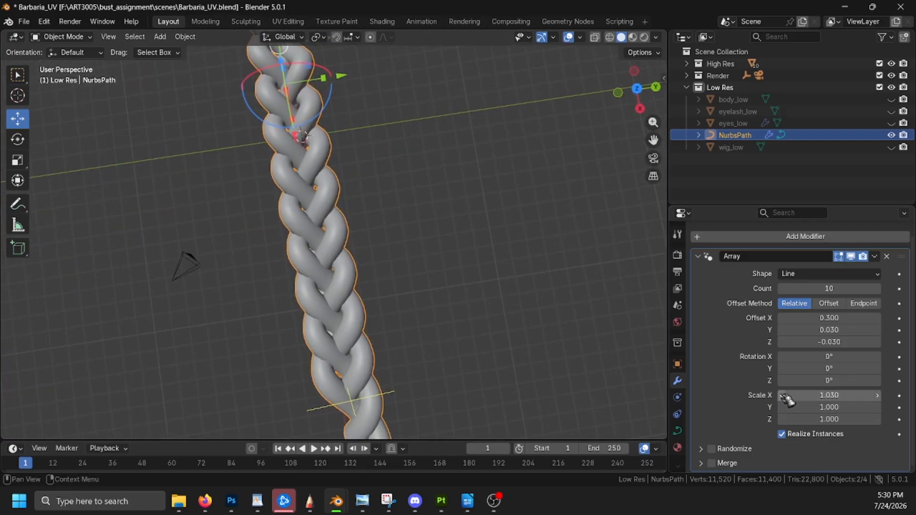
left_click(883, 398)
left_click(883, 398)
left_click(789, 399)
left_click(785, 396)
left_click(786, 396)
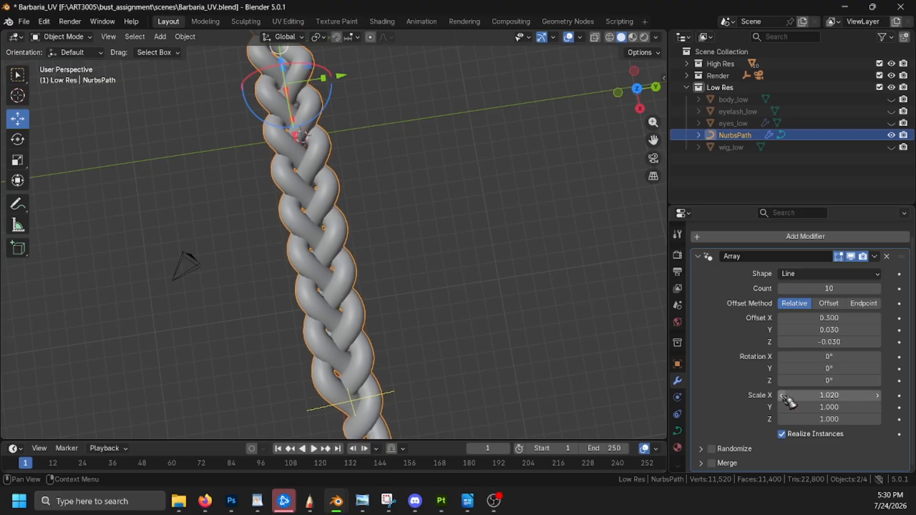
left_click(785, 396)
left_click(784, 396)
left_click(783, 396)
left_click(783, 396)
left_click(782, 396)
left_click(782, 396)
left_click(783, 395)
left_click(782, 396)
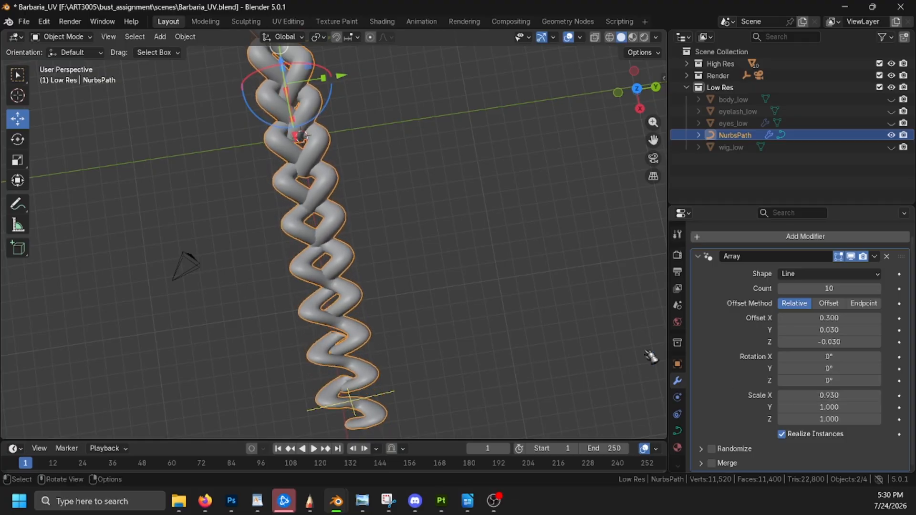
Step: Set the array's X scale to 1.03 and turn on the Array modifier's Merge option
middle_click_drag(551, 346, 615, 329)
left_click(881, 397)
left_click(882, 396)
left_click(882, 396)
left_click(881, 396)
left_click(882, 396)
left_click(882, 396)
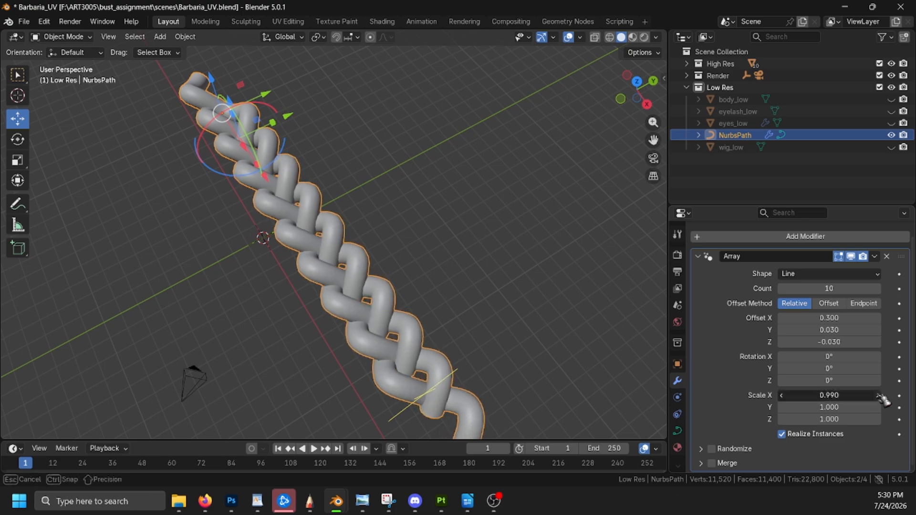
left_click(881, 396)
left_click(881, 397)
left_click(882, 396)
left_click(881, 396)
middle_click_drag(591, 333, 524, 323)
mouse_move(575, 363)
middle_mouse_down()
mouse_move(563, 371)
mouse_move(580, 350)
middle_mouse_up()
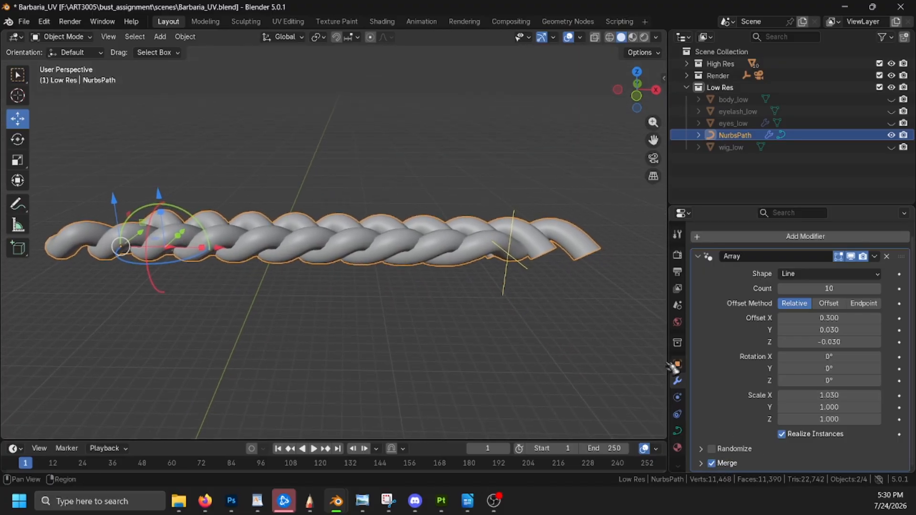
middle_click_drag(600, 344, 626, 343)
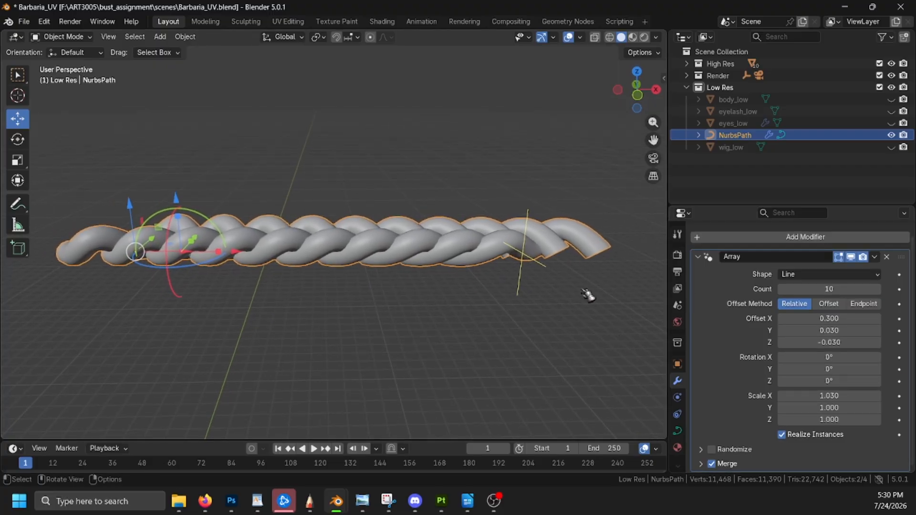
middle_click_drag(589, 292, 524, 298)
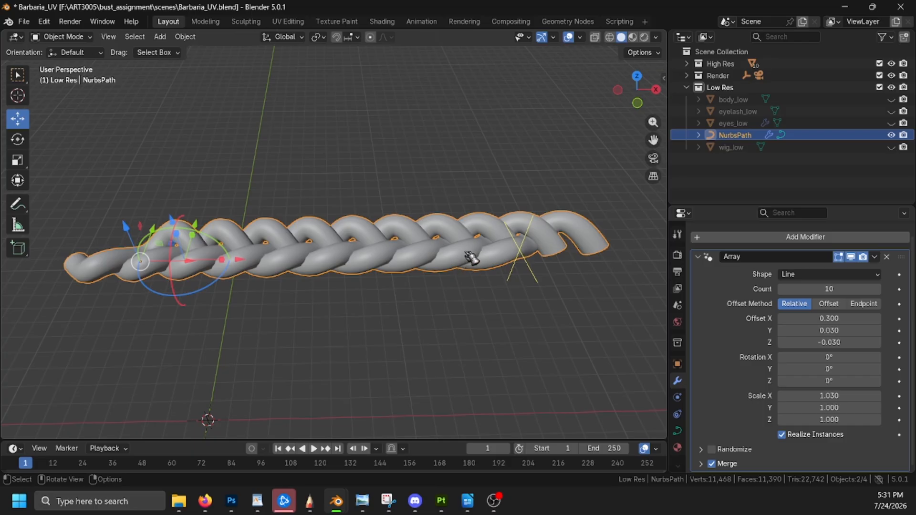
Step: Add a Bézier circle curve at the 3D cursor
middle_click_drag(472, 267, 517, 252, "shift")
left_click(159, 36)
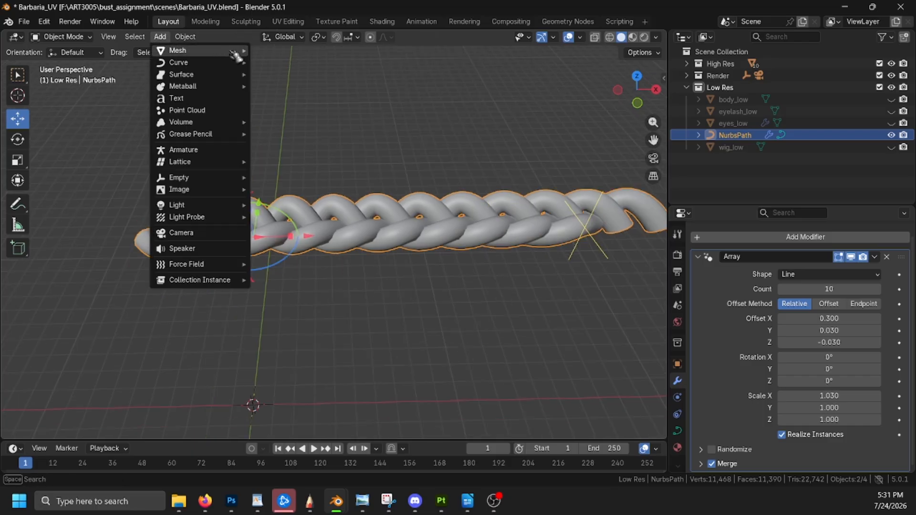
mouse_move(191, 62)
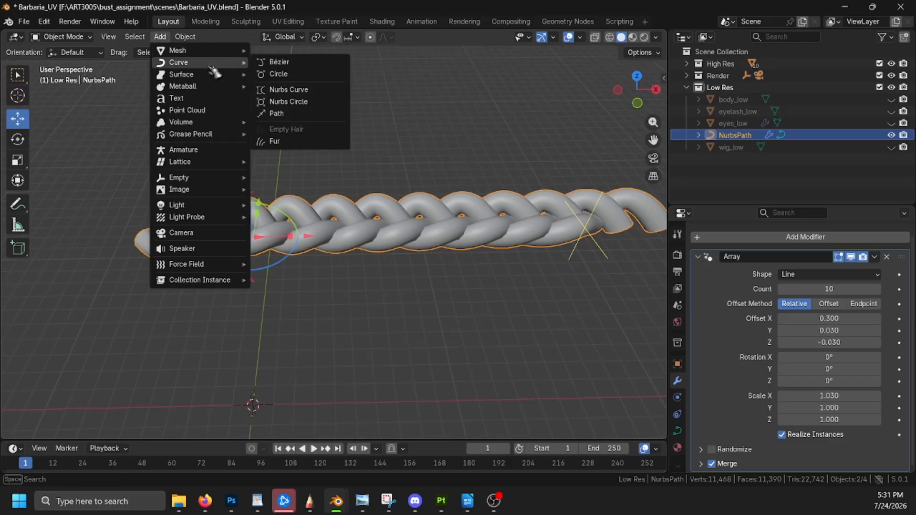
left_click(289, 75)
middle_click_drag(371, 381, 500, 254, "shift")
scroll(464, 321, "up", 5)
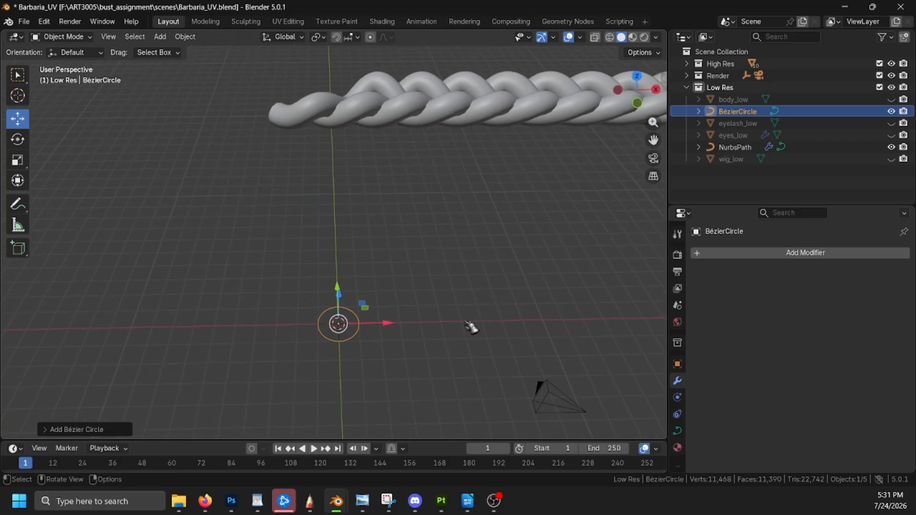
middle_click_drag(435, 348, 438, 387)
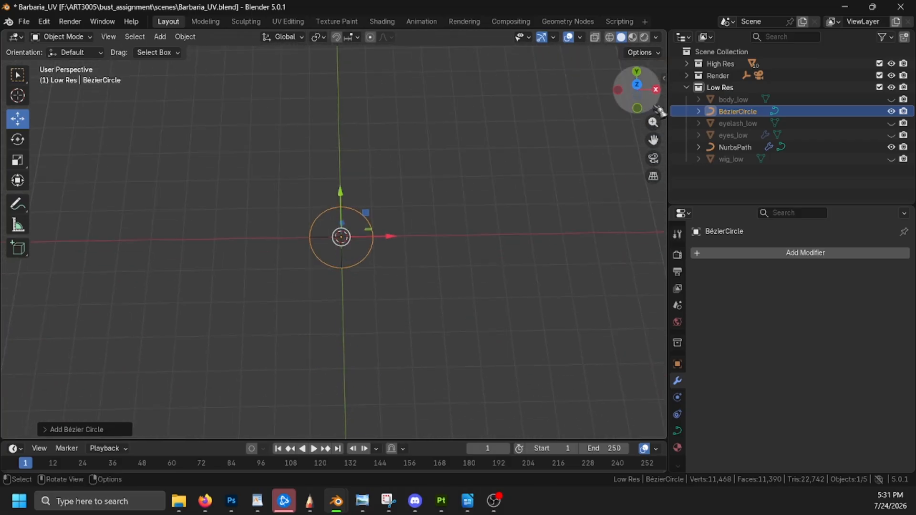
Step: In top view, move the Bézier circle along the negative Y axis until it is clear of the braid
left_click(637, 90)
middle_click_drag(462, 206, 461, 331, "shift")
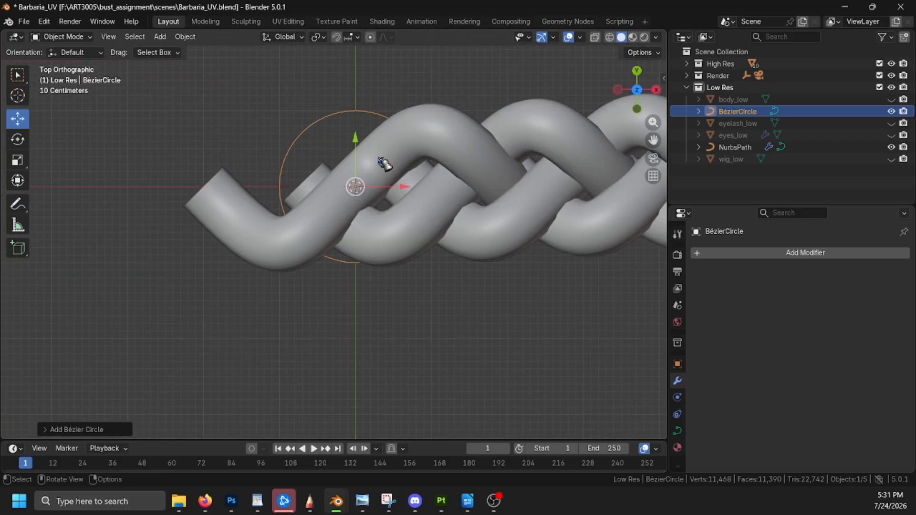
left_click_drag(352, 142, 375, 344)
middle_click_drag(375, 330, 346, 222, "shift")
Step: Enter Edit Mode on the Bézier circle, select all its points and subdivide the curve
left_click(62, 37)
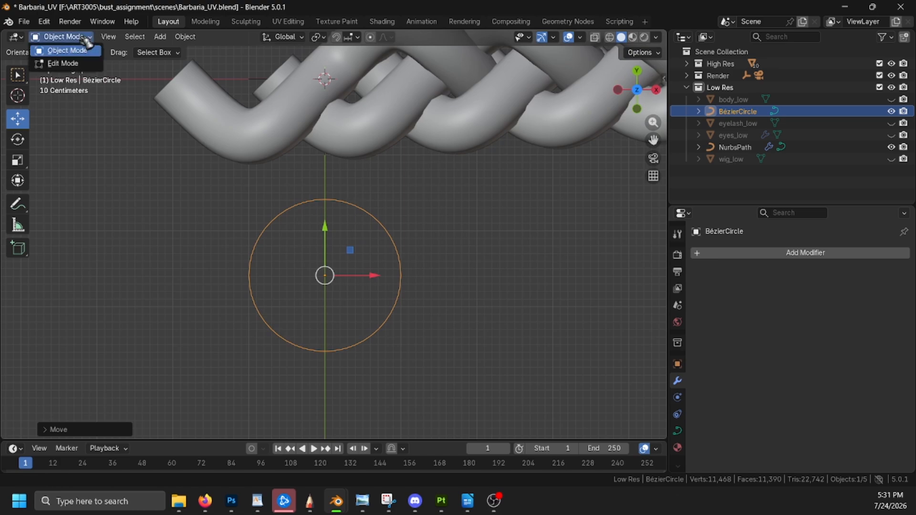
left_click(66, 64)
left_click_drag(196, 179, 450, 377)
right_click(379, 223)
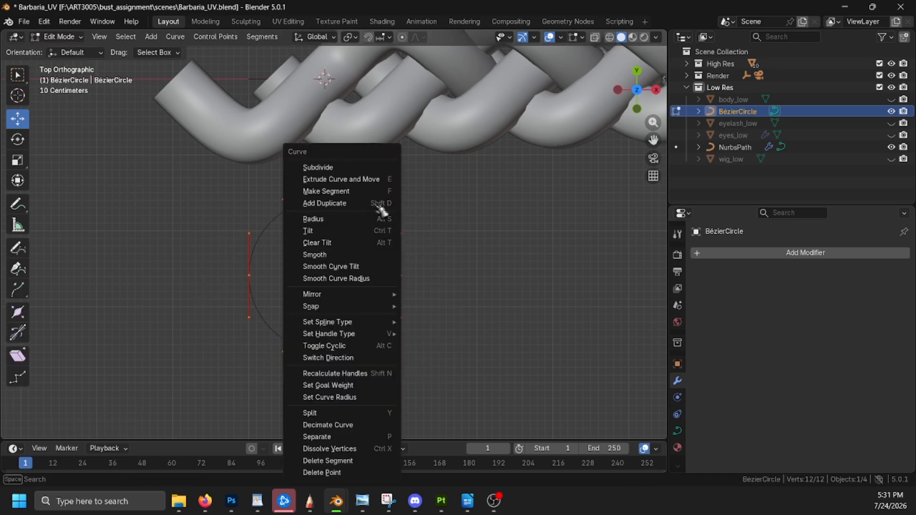
left_click(381, 169)
Step: Move the upper and lower pairs of diagonal points inward along Y for a four-lobed profile, and return to Object Mode
left_click(271, 222)
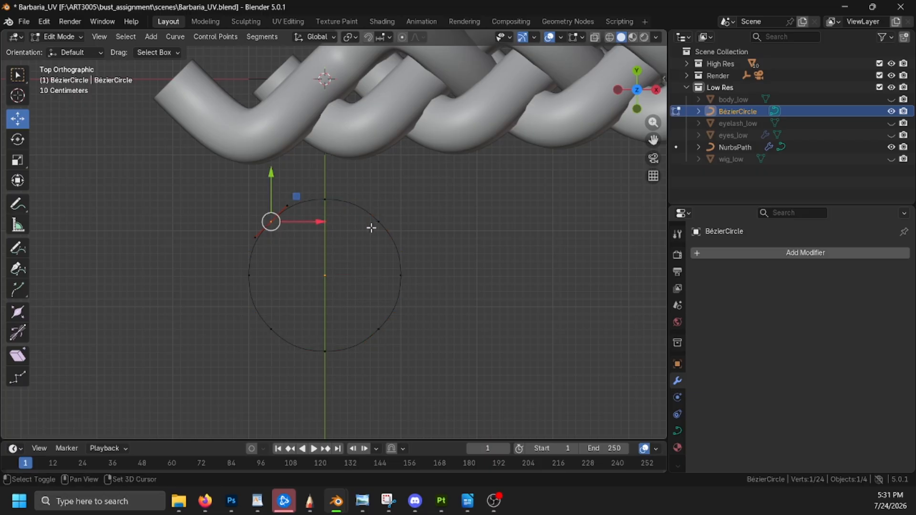
left_click_drag(324, 176, 327, 212)
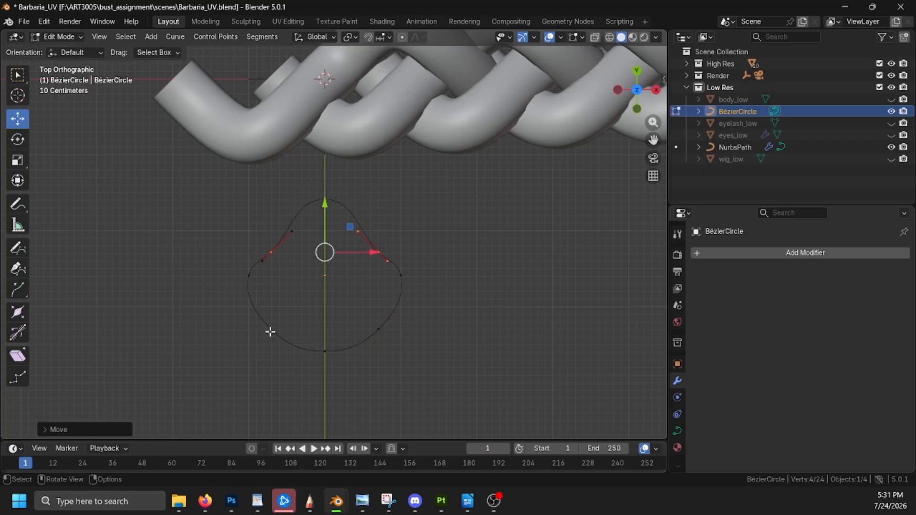
left_click(270, 328)
left_click(378, 329, "shift")
left_click_drag(325, 274, 329, 248)
left_click(59, 37)
left_click(62, 50)
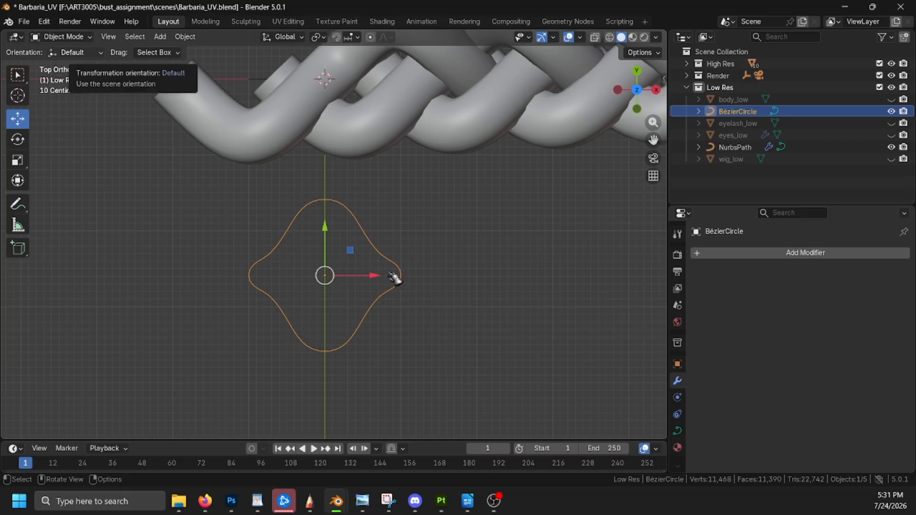
Step: Rename the Bézier circle HairProfile and the NURBS path Braid
middle_click_drag(428, 356, 539, 281)
double_click(745, 114)
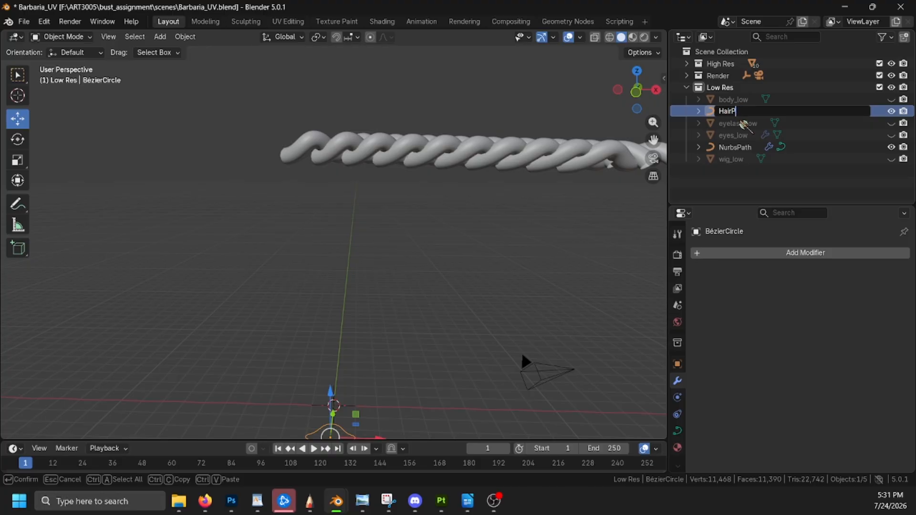
type("HairProfile")
key("Return")
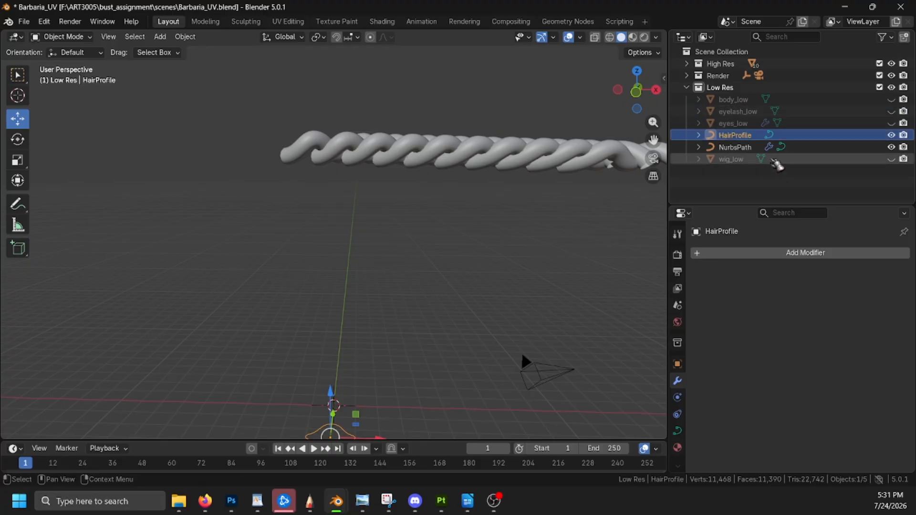
double_click(752, 147)
type("Braid")
key("Return")
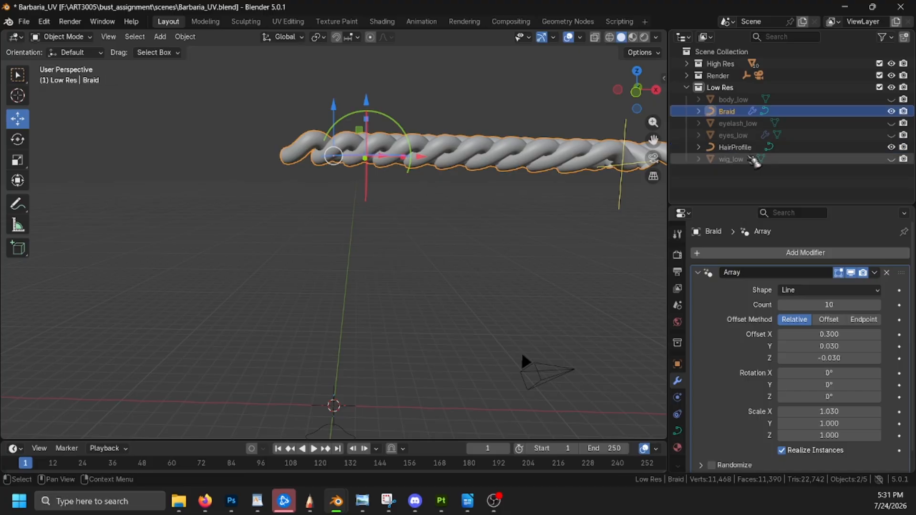
Step: Set the Braid curve's bevel to Object and pick HairProfile as the bevel object
left_click(742, 147)
left_click(751, 114)
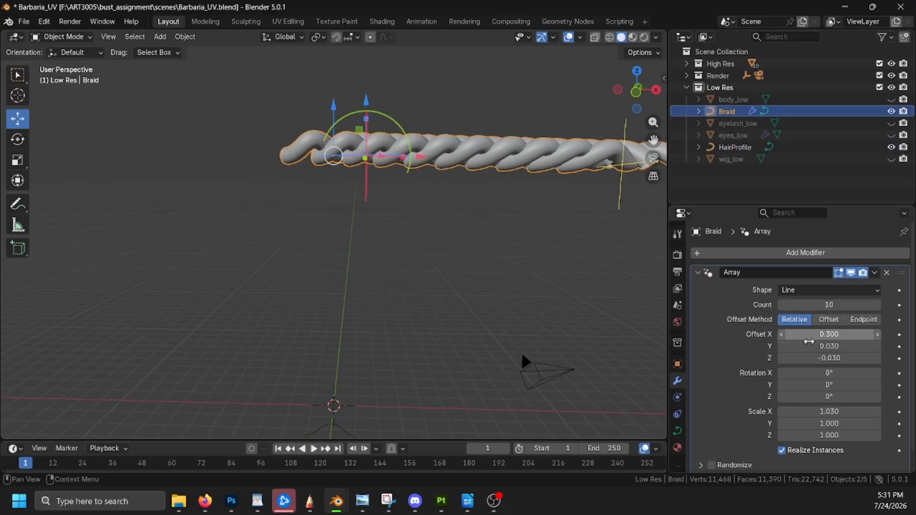
left_click(677, 431)
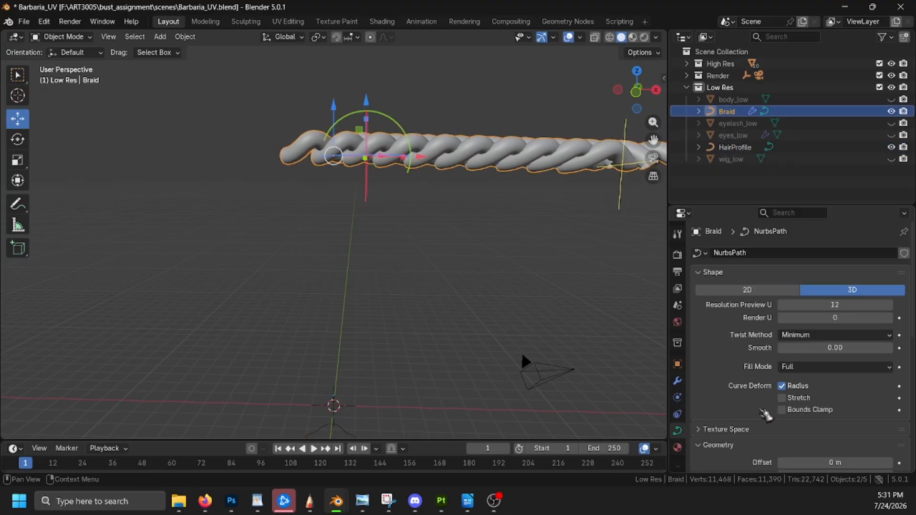
scroll(764, 413, "down", 5)
scroll(782, 416, "down", 3)
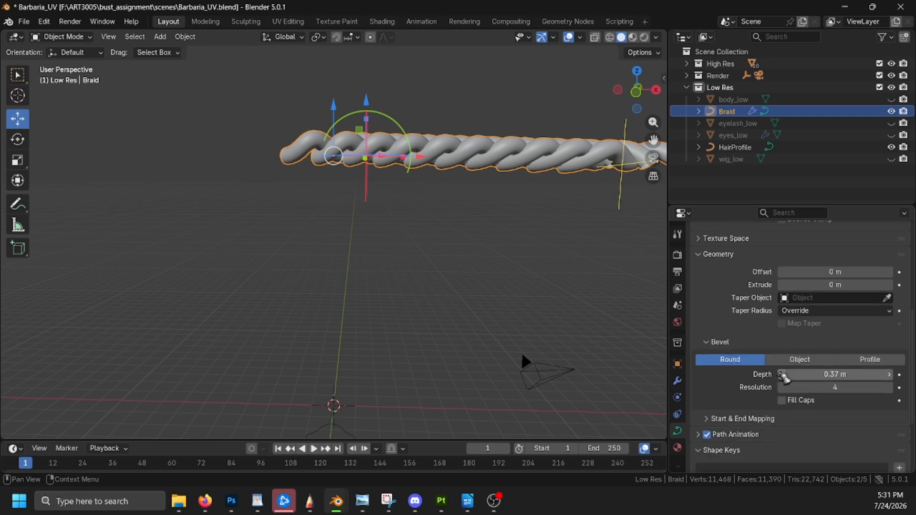
left_click(801, 362)
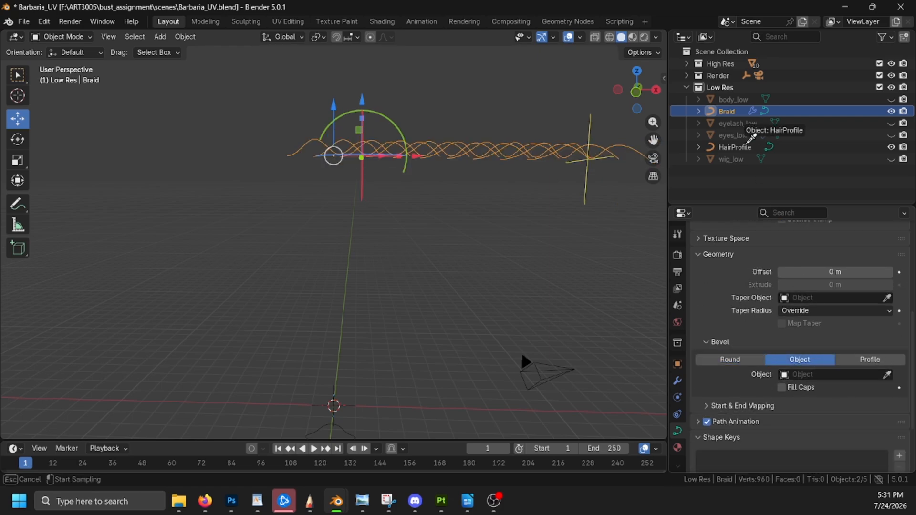
left_click(735, 146)
Step: Select HairProfile and scale it down, fine-tuning its size until the braid strands have a suitable thickness
middle_click_drag(620, 334, 592, 303)
left_click(196, 374)
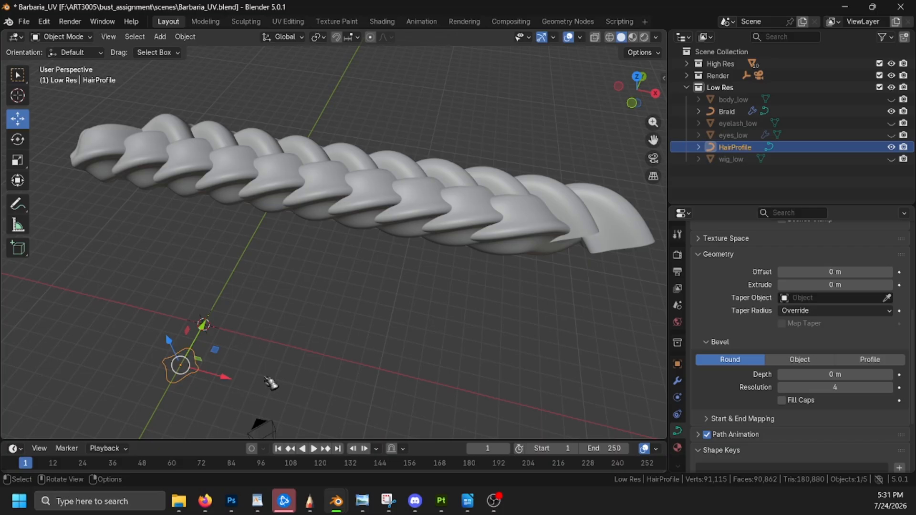
key("s")
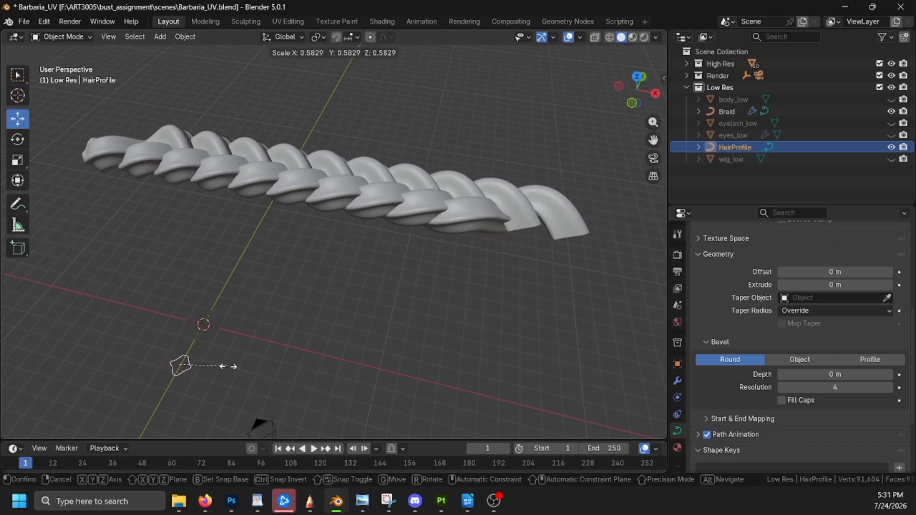
left_click(185, 367)
middle_click_drag(187, 366, 288, 317)
key("s")
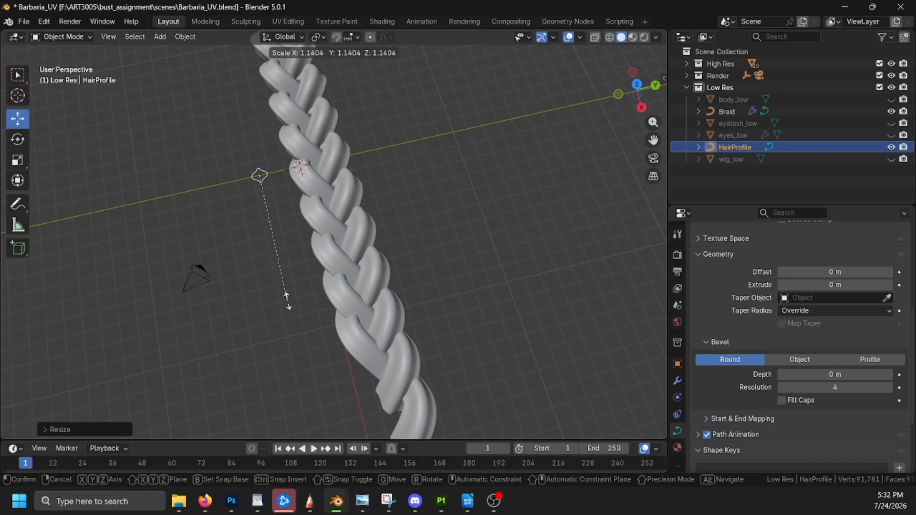
left_click(305, 323)
middle_click_drag(306, 323, 595, 308)
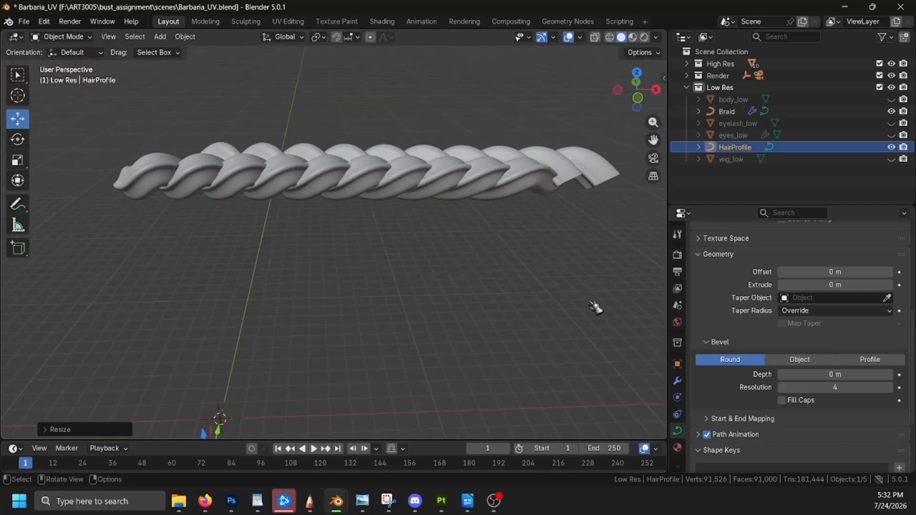
Step: Unhide body_low, eyelash_low, eyes_low and wig_low, and select the braid to compare it with the bust
left_click(556, 170, "shift")
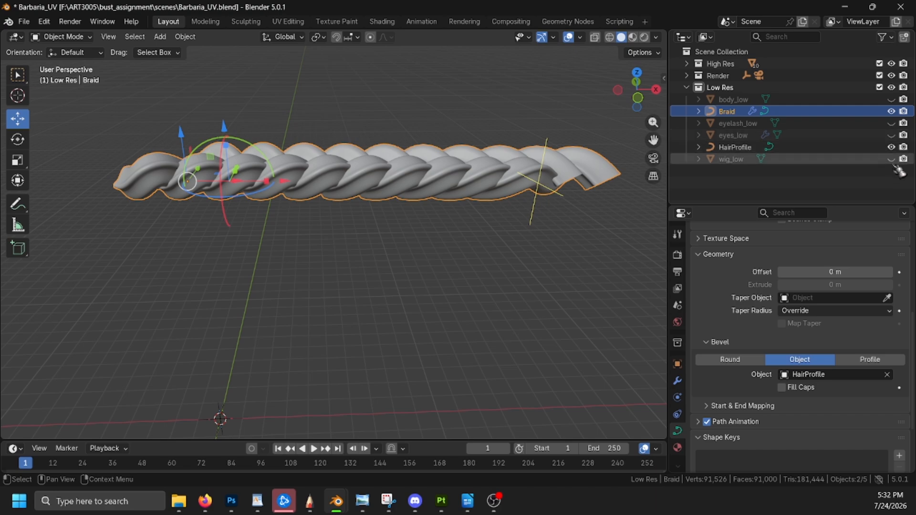
left_click(891, 99)
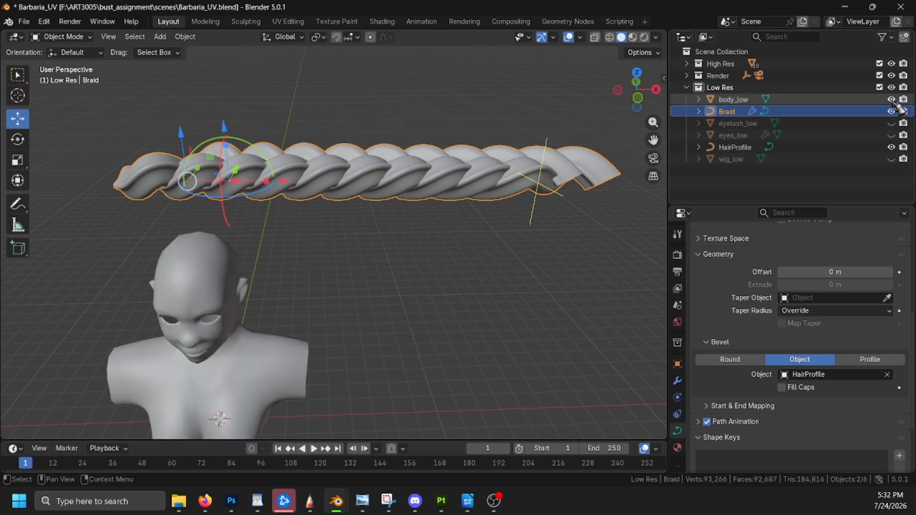
left_click(891, 159)
middle_click_drag(366, 229, 355, 197)
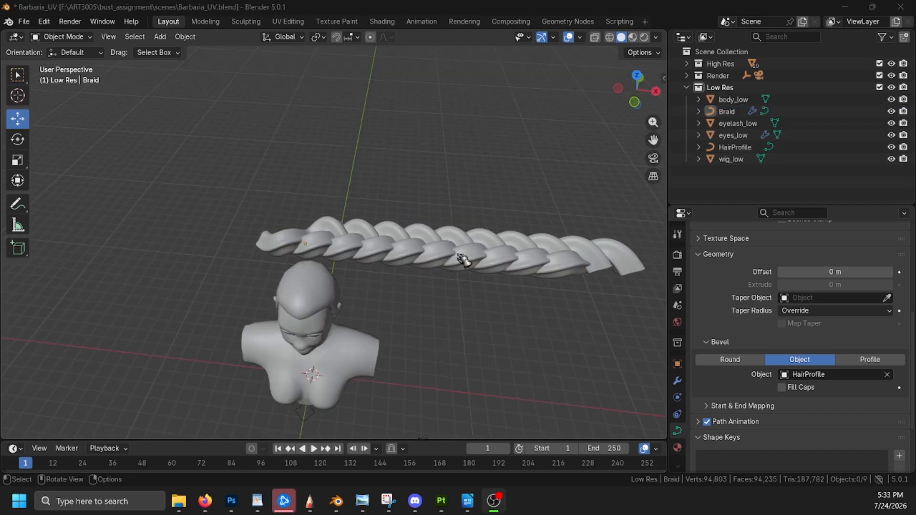
right_click(587, 366)
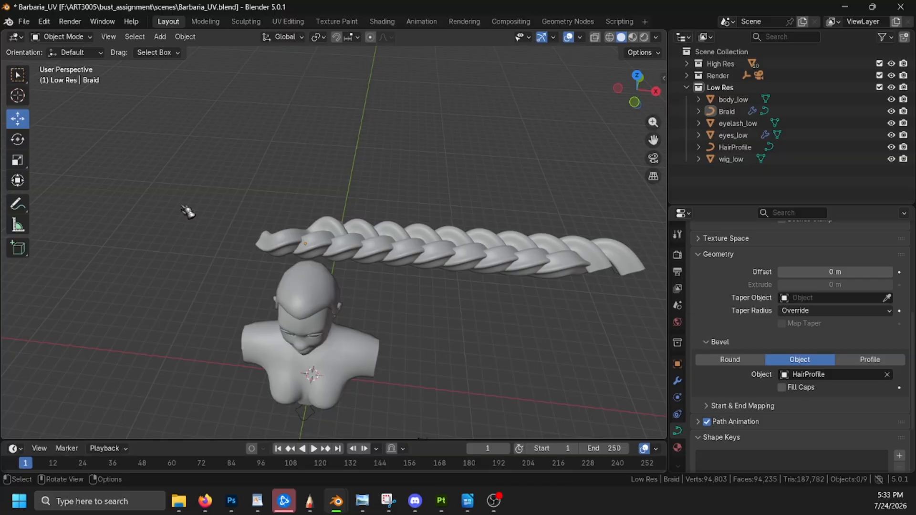
left_click(460, 265)
middle_click_drag(460, 266, 443, 231)
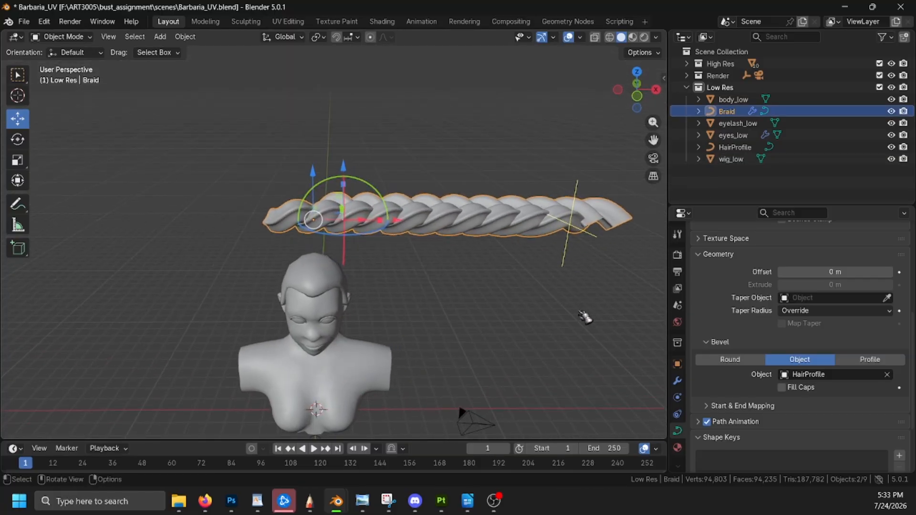
middle_click_drag(584, 316, 586, 305)
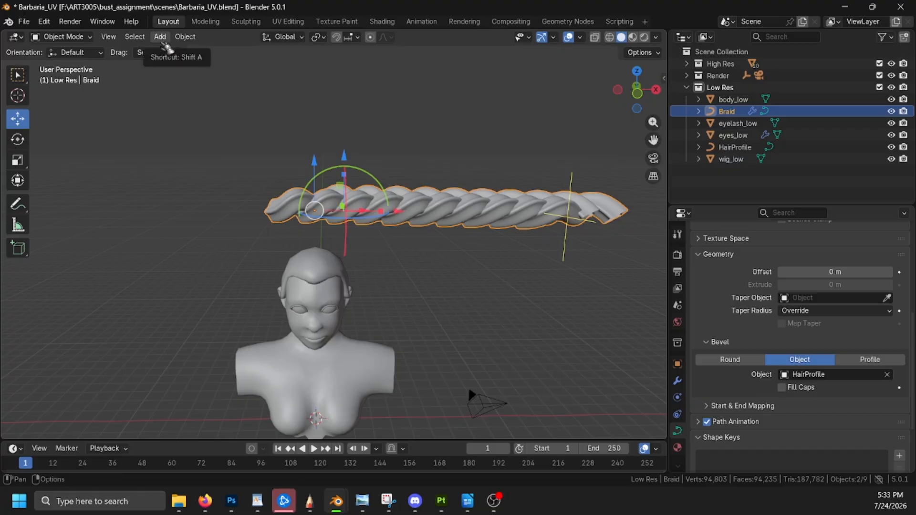
Step: Add a Path curve and rename it BraidPath
left_click(161, 38)
mouse_move(231, 64)
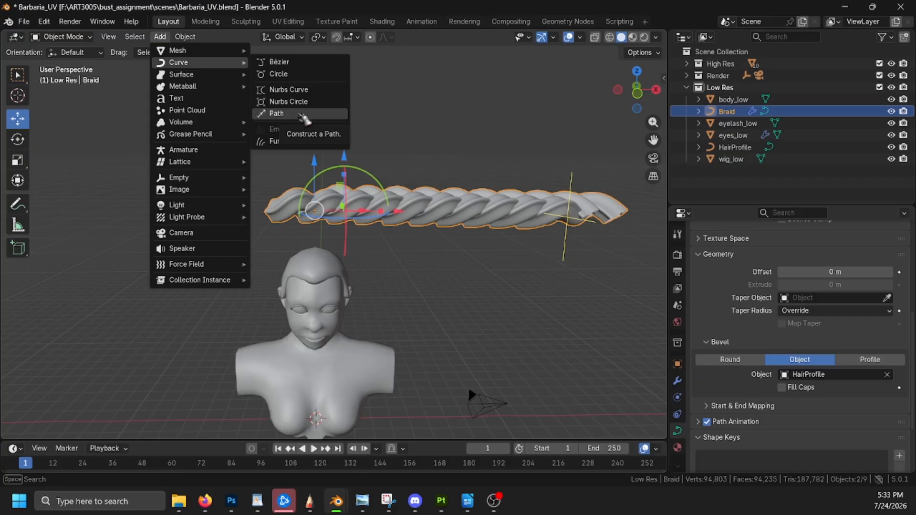
left_click(304, 118)
double_click(751, 160)
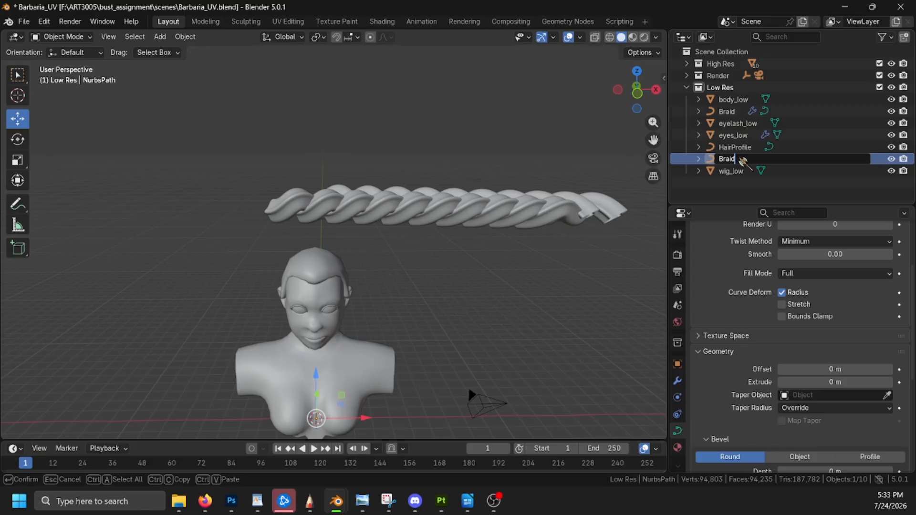
type("BraidPath")
key("Return")
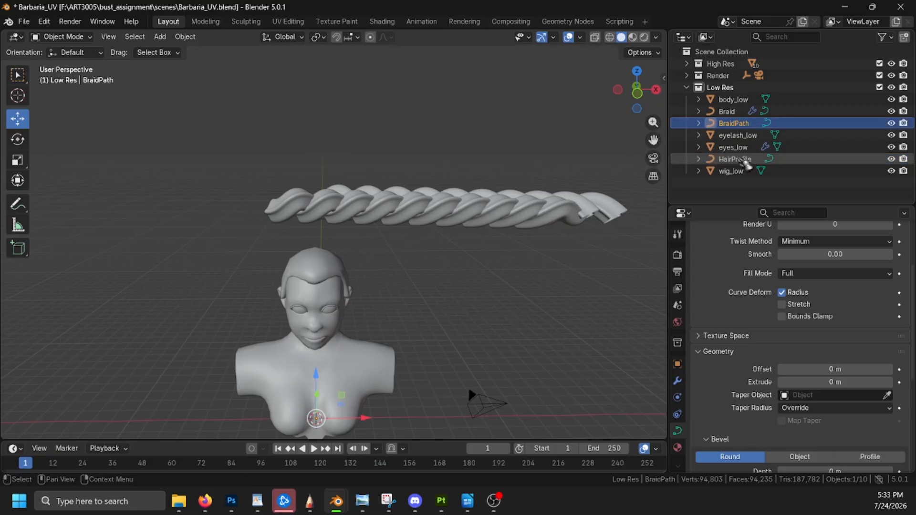
Step: Move BraidPath up to the braid's height and, in front view, along X to the braid's middle
left_click_drag(321, 378, 387, 173)
key("KP_1")
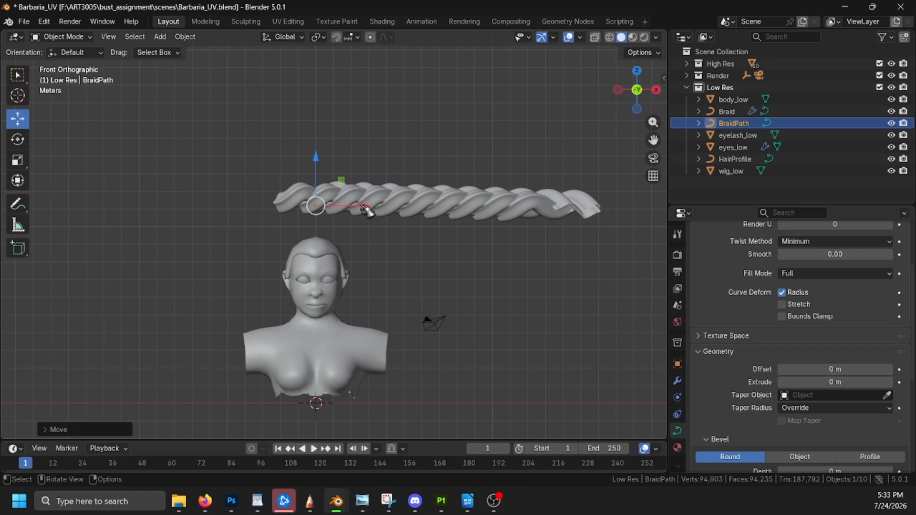
left_click_drag(367, 210, 491, 190)
left_click_drag(440, 155, 440, 151)
Step: Scale BraidPath up with X-ray enabled until it spans nearly the full length of the braid
key("s")
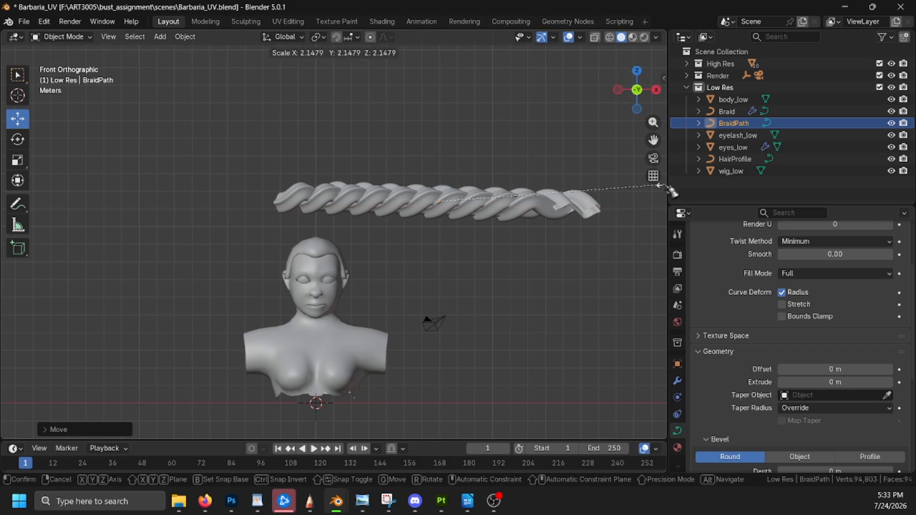
left_click(665, 186)
left_click(596, 41)
key("s")
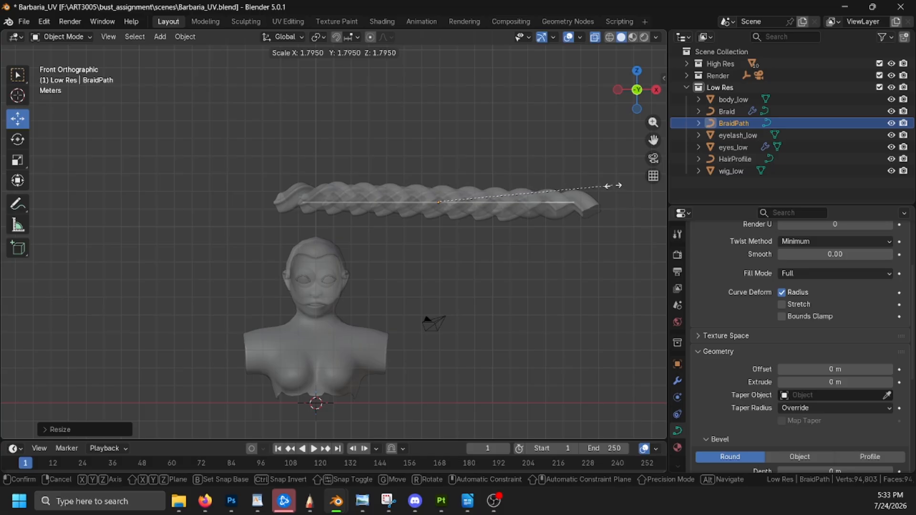
left_click(635, 190)
middle_click_drag(626, 239, 598, 257, "shift")
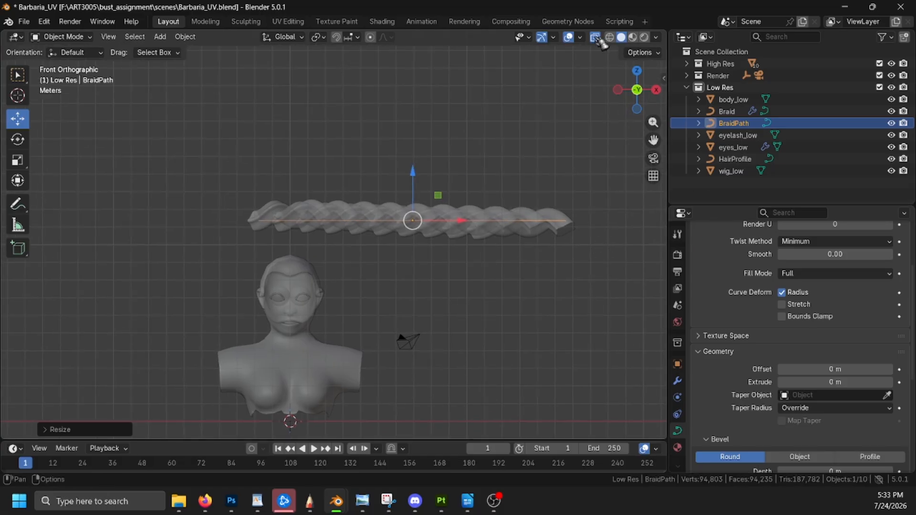
middle_click_drag(602, 43, 577, 215, "shift")
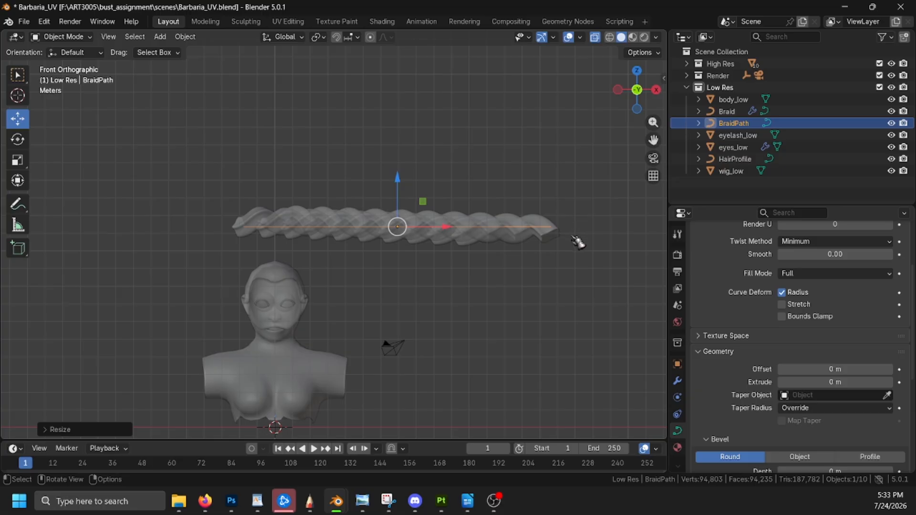
scroll(578, 242, "up", 2)
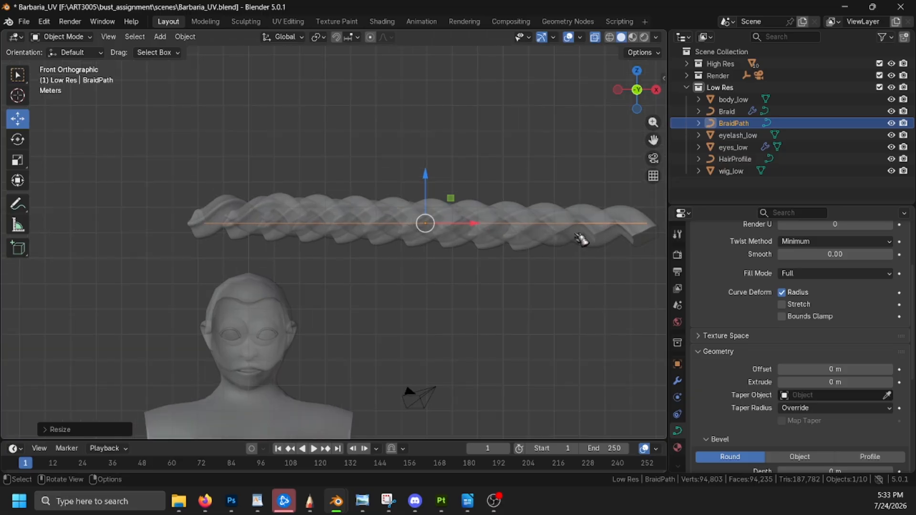
Step: Add a Curve deform modifier to the Braid with BraidPath as its curve object
left_click(737, 112)
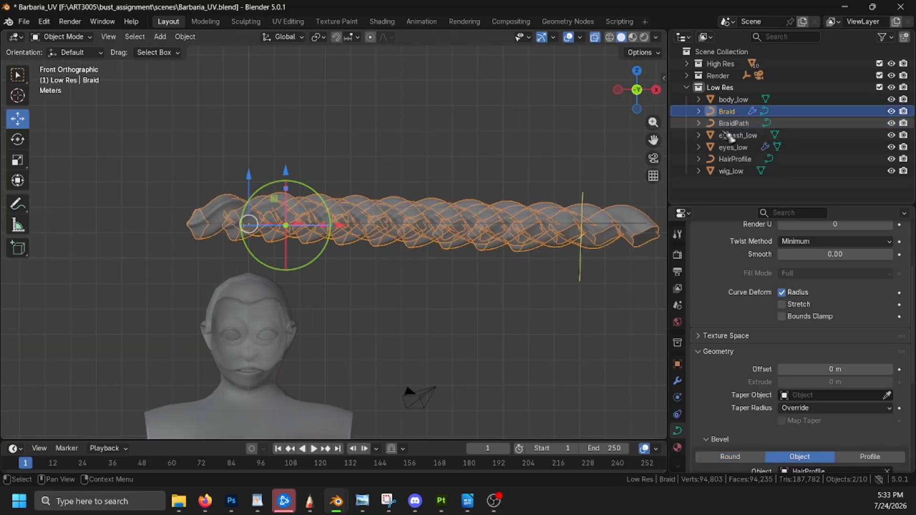
left_click(680, 383)
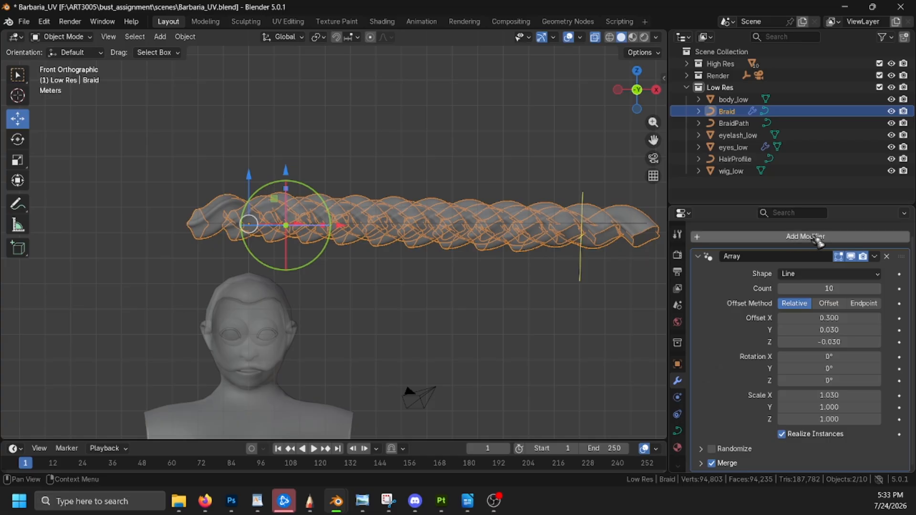
left_click(819, 239)
mouse_move(820, 240)
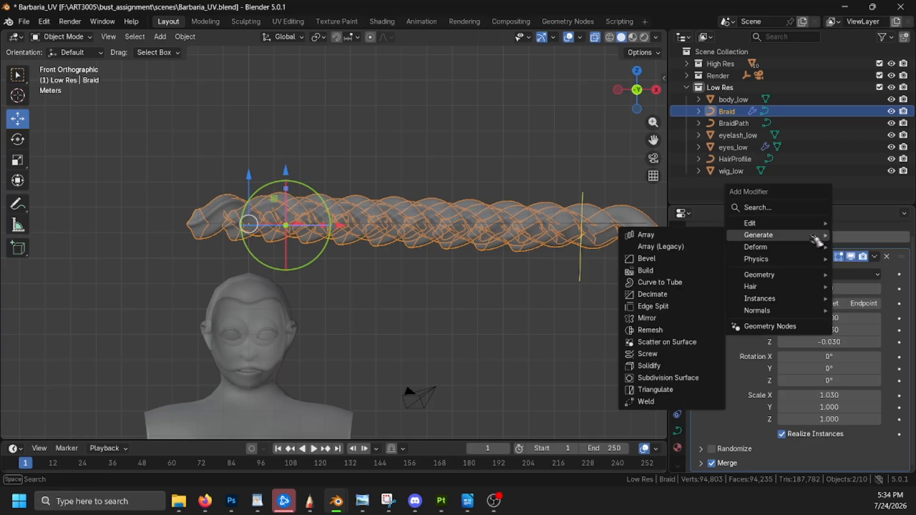
left_click(766, 250)
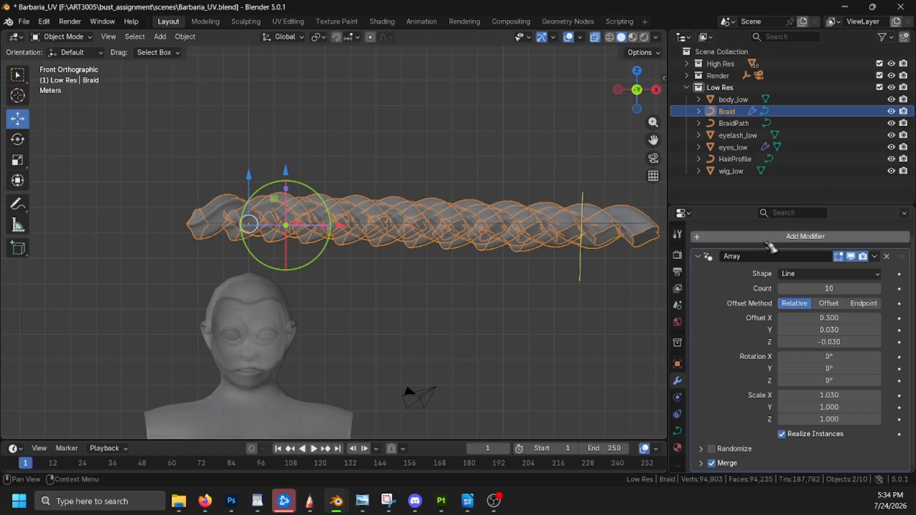
left_click(769, 241)
mouse_move(748, 256)
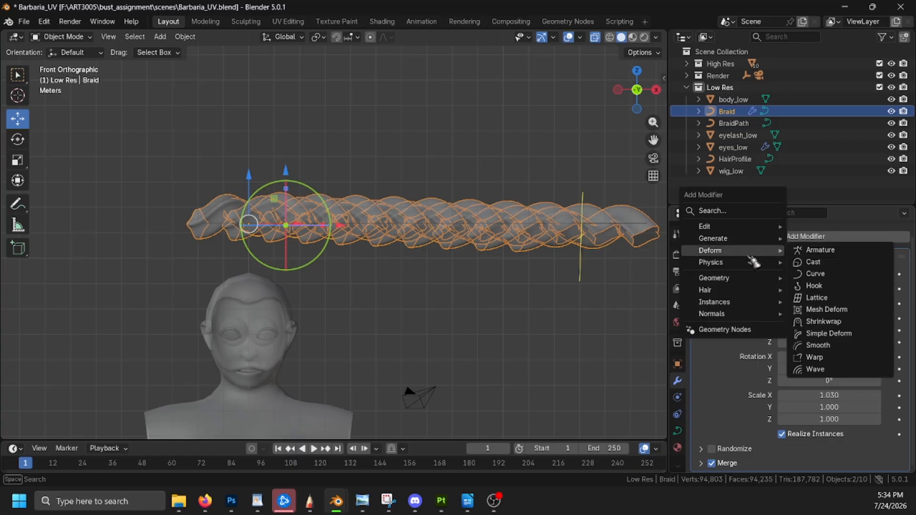
left_click(836, 274)
scroll(869, 462, "down", 4)
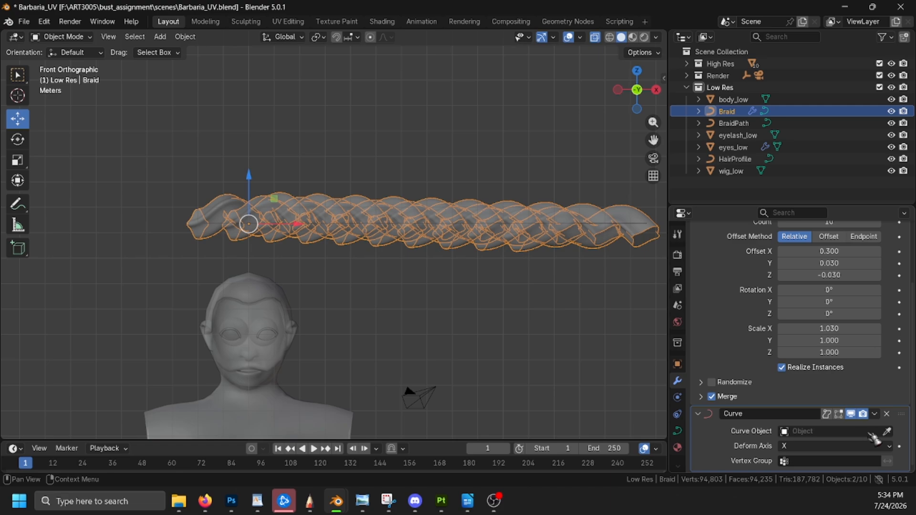
left_click(748, 120)
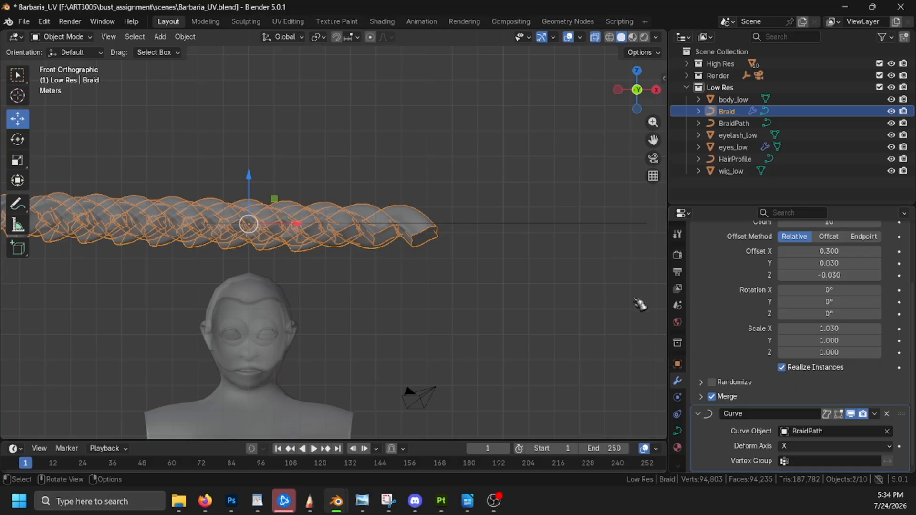
Step: Select BraidPath, turn off X-ray and enter Edit Mode on the path
left_click(747, 125)
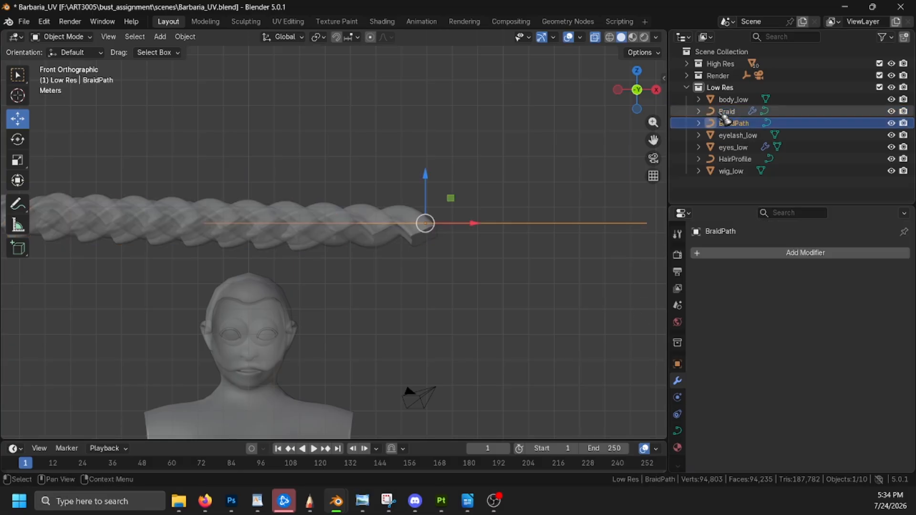
left_click(595, 36)
mouse_move(583, 194)
middle_mouse_down()
mouse_move(582, 242)
mouse_move(582, 199)
middle_mouse_up()
scroll(583, 212, "down", 3)
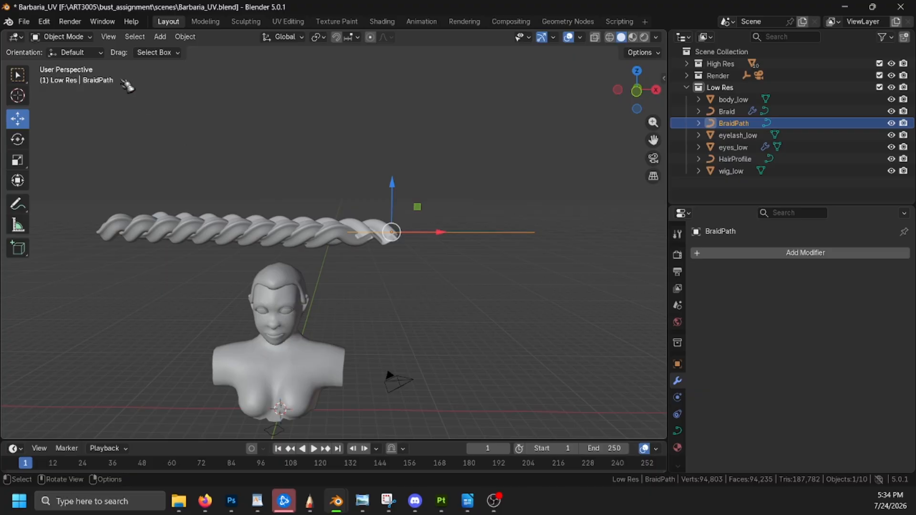
left_click(62, 37)
left_click(86, 61)
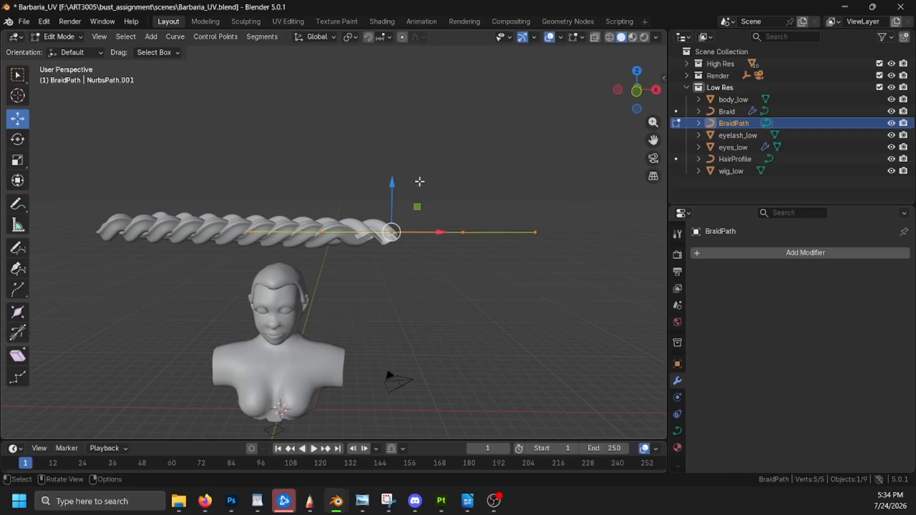
Step: Try bending the braid by moving BraidPath's first two control points vertically, and undo the moves
left_click(249, 232)
left_click_drag(249, 185, 365, 209)
left_click(320, 227)
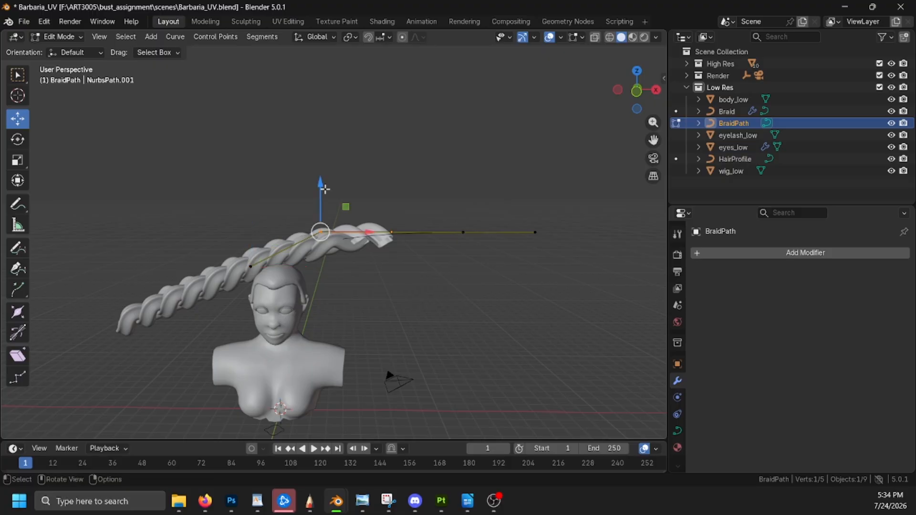
mouse_move(324, 188)
left_mouse_down()
mouse_move(325, 151)
mouse_move(331, 179)
left_mouse_up()
key("ctrl+z")
key("ctrl+z")
key("ctrl+z")
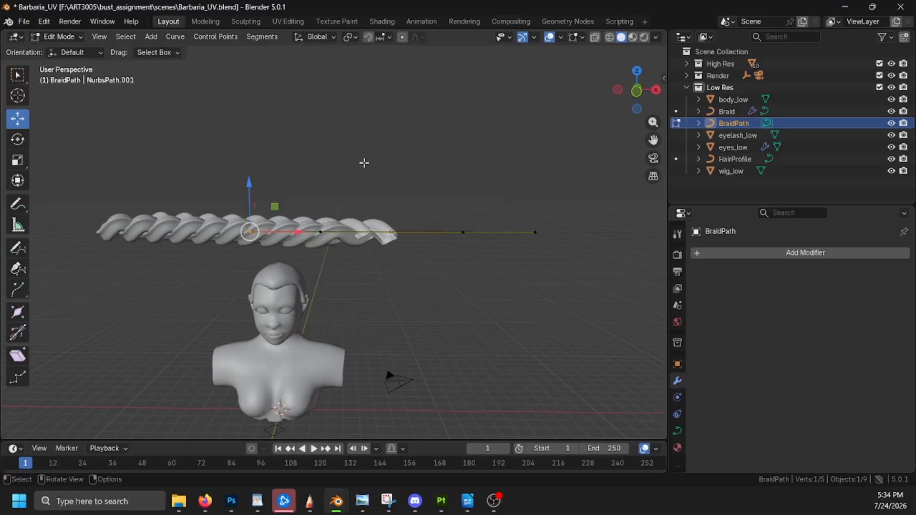
Step: In Object Mode, move BraidPath along X until it lines up with the braid, and return to Edit Mode
left_click(57, 37)
left_click(45, 52)
left_click_drag(424, 238, 363, 229)
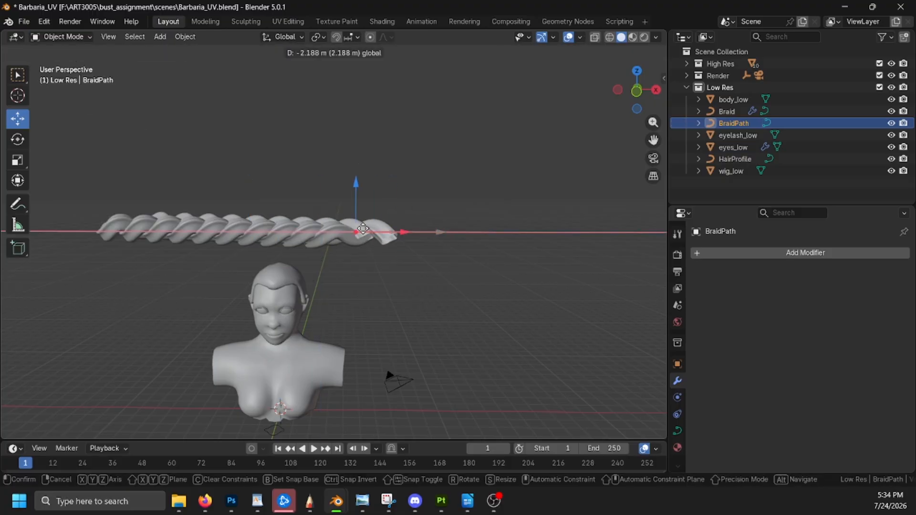
left_click_drag(262, 213, 282, 232)
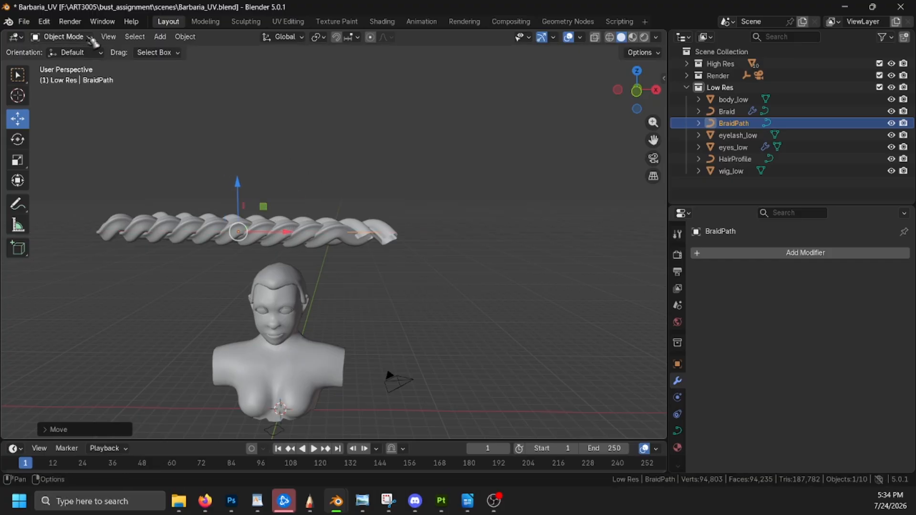
left_click(62, 37)
left_click(47, 61)
Step: Try moving BraidPath's first control point and shrinking the end point's radius to about 0.45, and undo both changes
left_click_drag(96, 186, 222, 164)
key("ctrl+z")
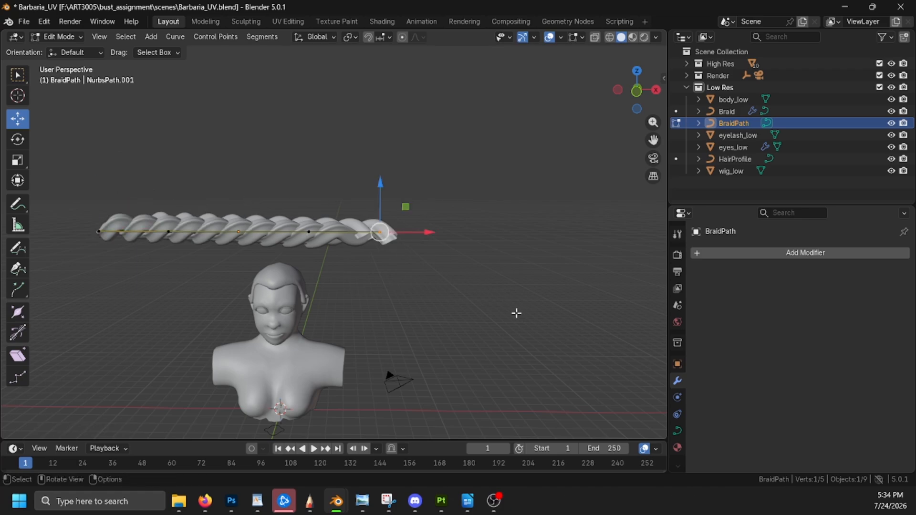
key("alt+s")
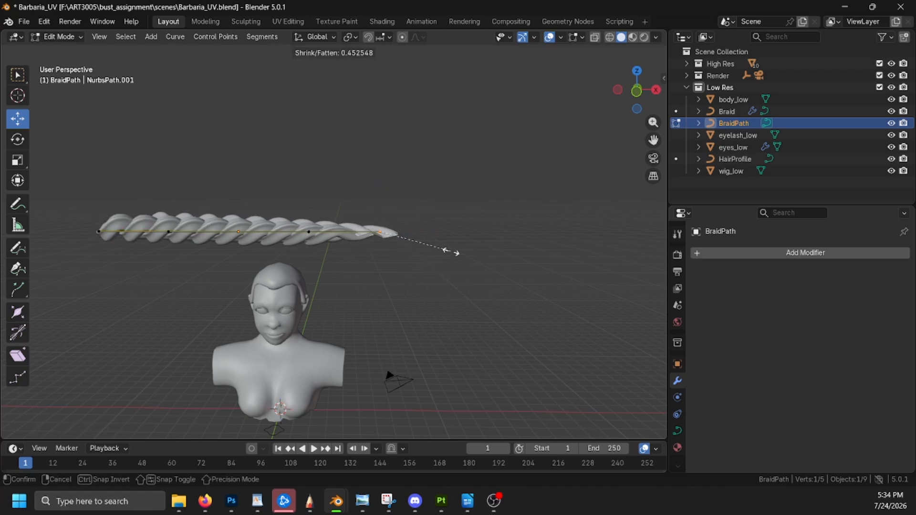
left_click(453, 245)
key("ctrl+z")
Step: Rotate all BraidPath control points about a quarter turn in top view so the braid runs front to back
left_click_drag(68, 193, 453, 265)
middle_click_drag(465, 229, 494, 327)
key("KP_7")
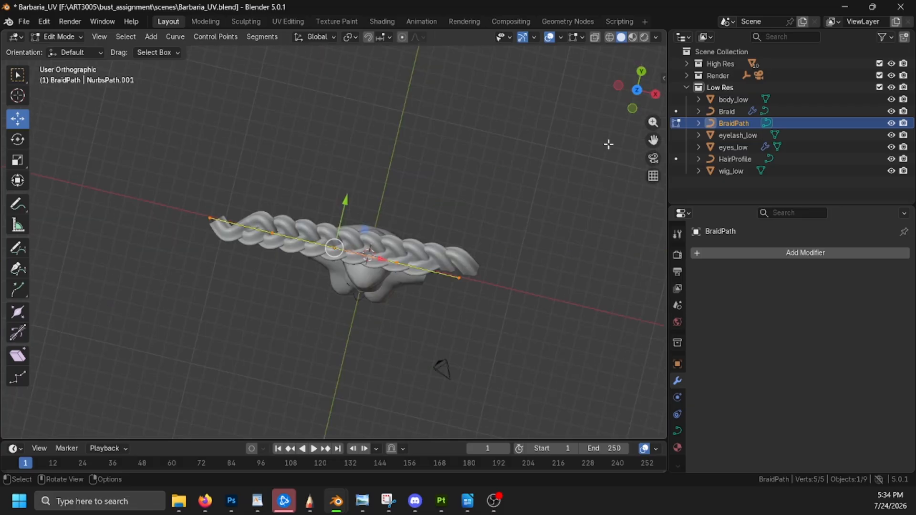
key("r")
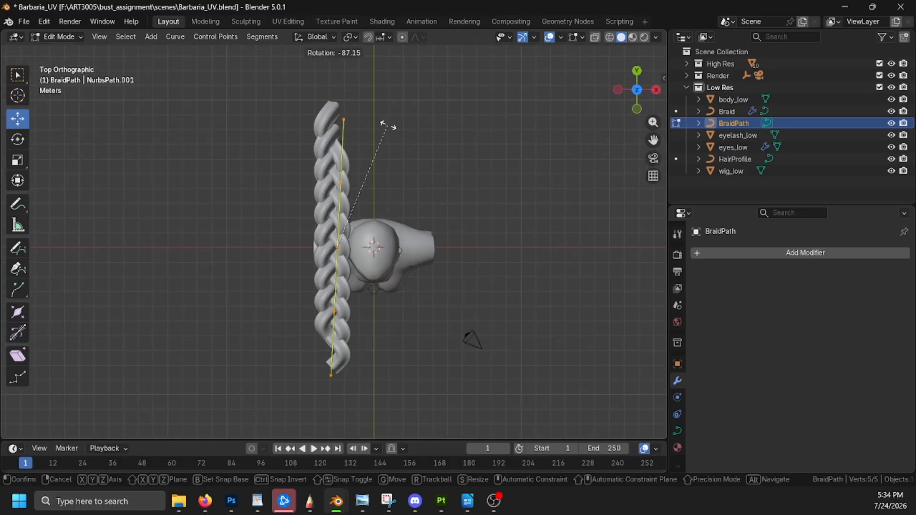
left_click(385, 119)
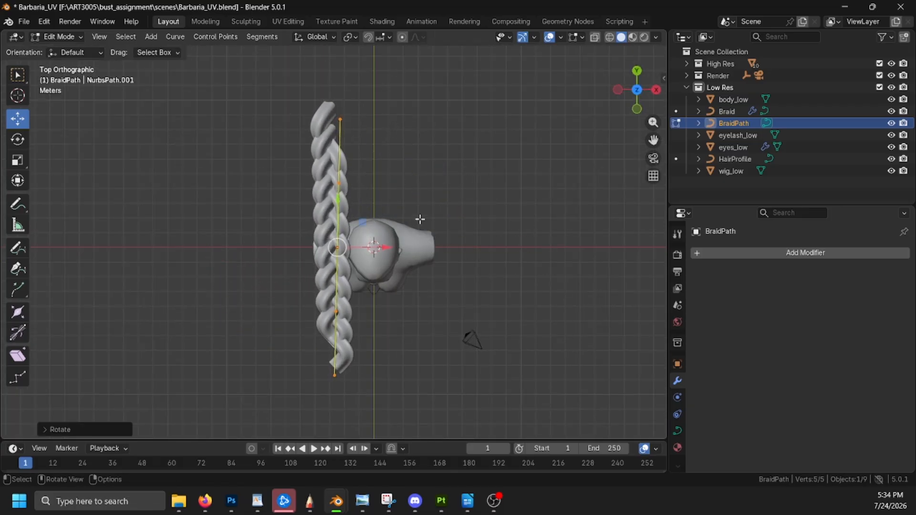
Step: Move all BraidPath control points so the braid is centred on the bust and starts at the back of the head
key("g")
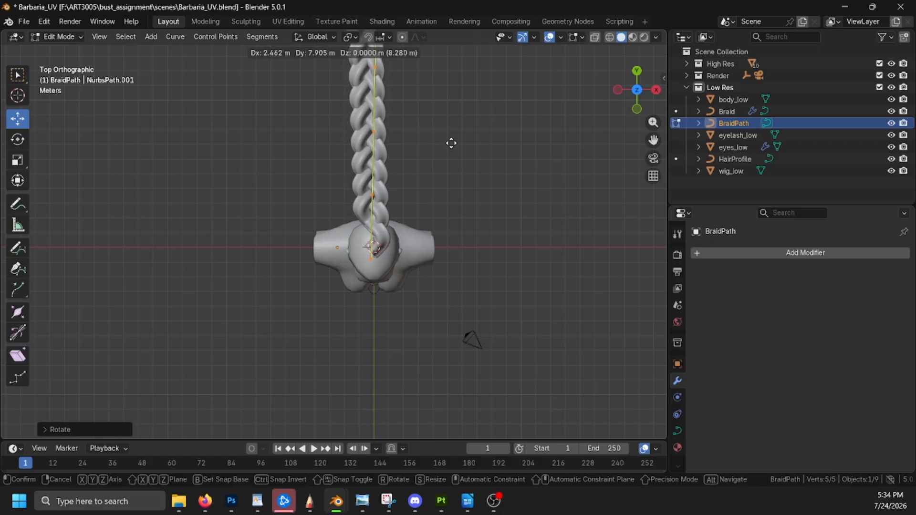
left_click(451, 143)
middle_click_drag(448, 148, 362, 162)
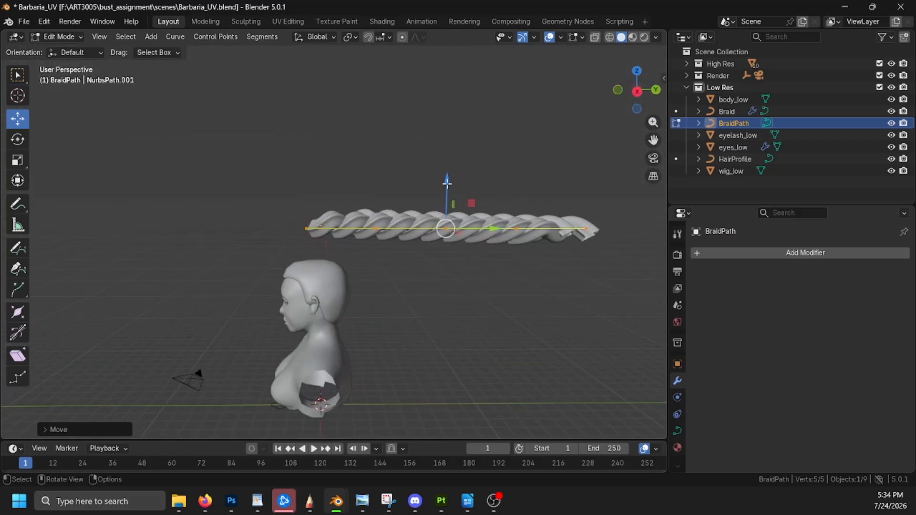
left_click_drag(448, 184, 449, 232)
middle_click_drag(450, 243, 419, 158, "shift")
left_click_drag(400, 158, 400, 172)
mouse_move(449, 210)
left_mouse_down()
mouse_move(479, 209)
mouse_move(461, 209)
left_mouse_up()
middle_click_drag(473, 164, 468, 275)
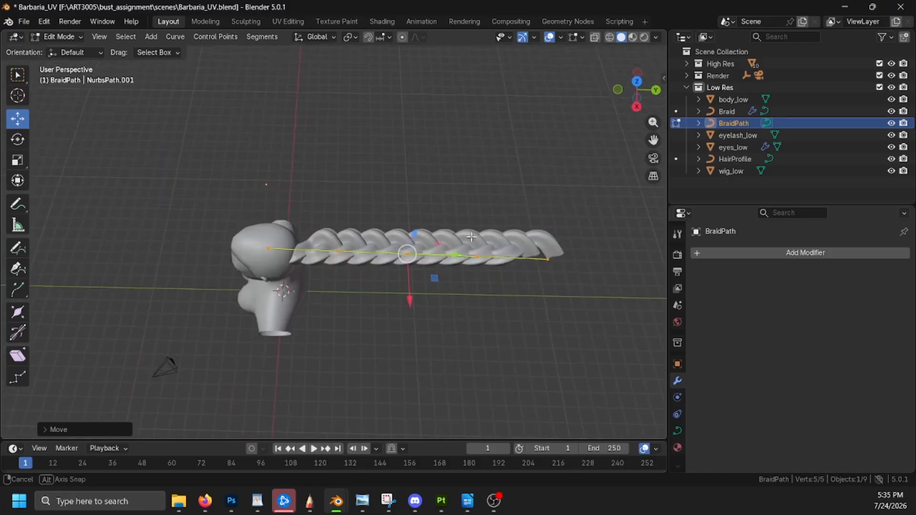
left_click_drag(457, 256, 448, 256)
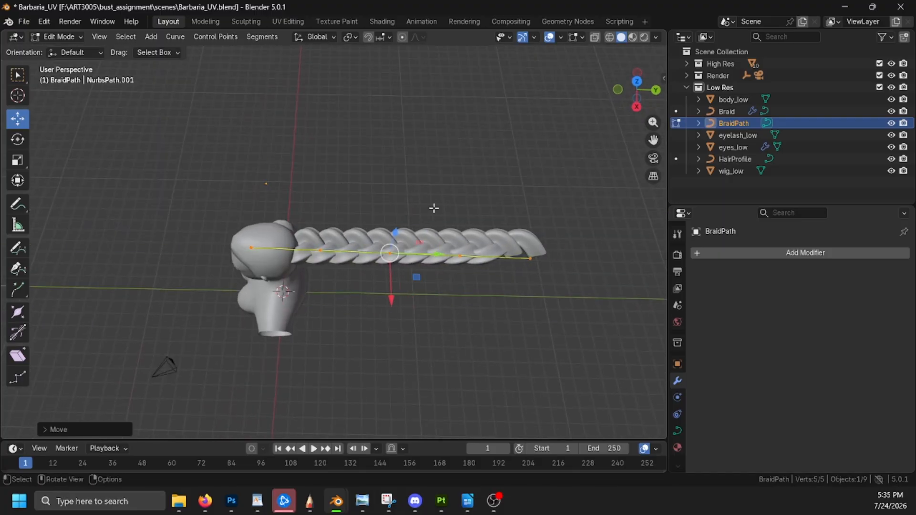
Step: Lower BraidPath's last three control points and rotate them as a group seen from above
middle_click_drag(434, 206, 531, 154)
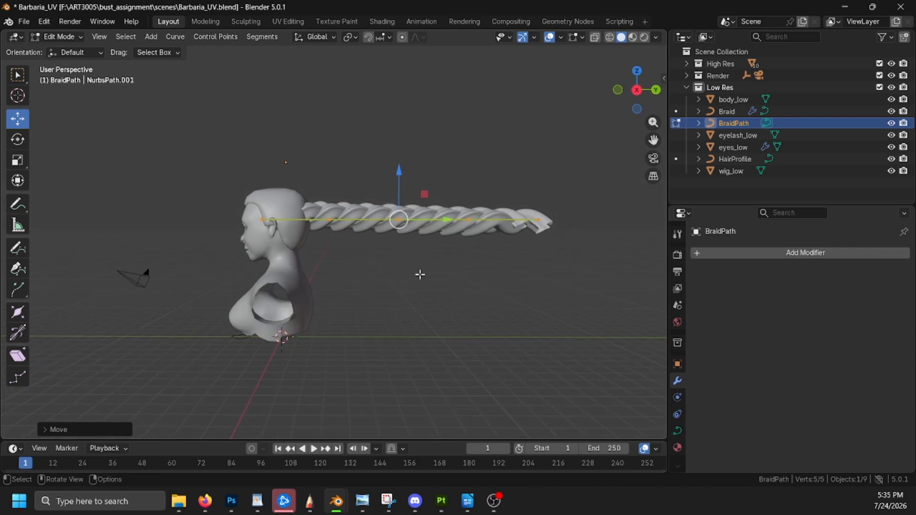
left_click_drag(385, 266, 609, 174)
left_click_drag(470, 175, 461, 243)
middle_click_drag(461, 243, 527, 299)
key("r")
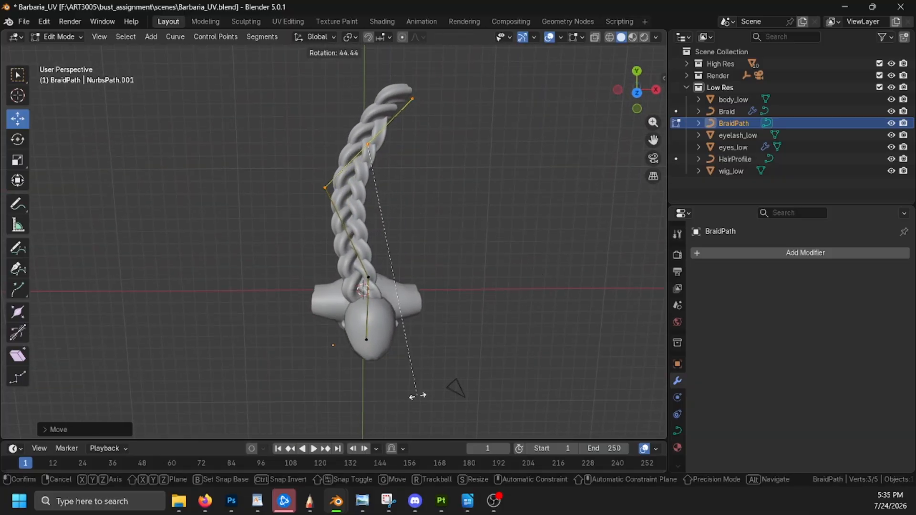
left_click(381, 384)
Step: Shift BraidPath's second control point sideways and swing the last three points around to the opposite side of the head
left_click(368, 277)
left_click_drag(407, 280, 372, 279)
left_click_drag(310, 215, 451, 90)
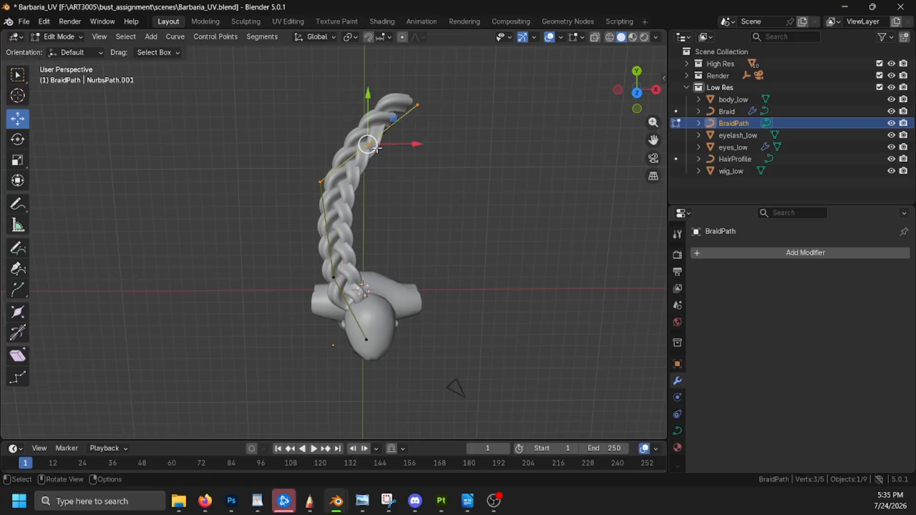
left_click_drag(374, 146, 520, 222)
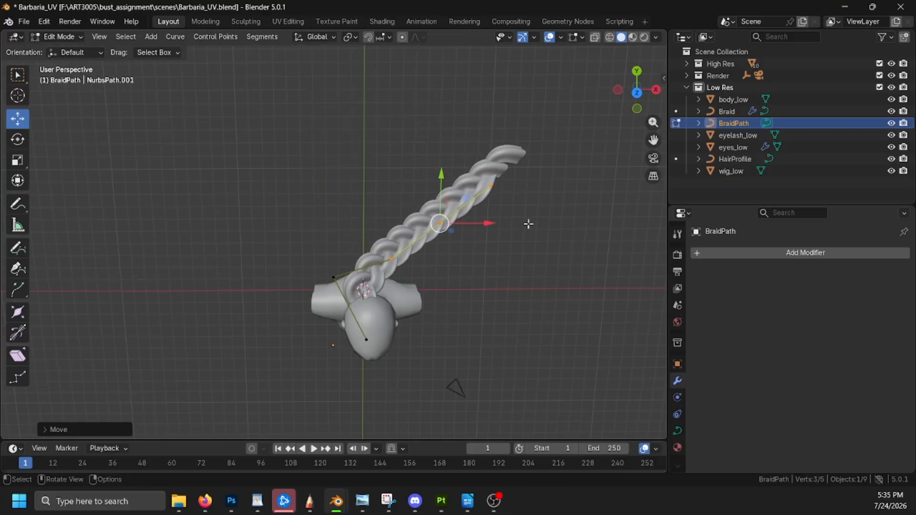
middle_click_drag(528, 223, 436, 127)
left_click_drag(496, 164, 519, 239)
key("ctrl+z")
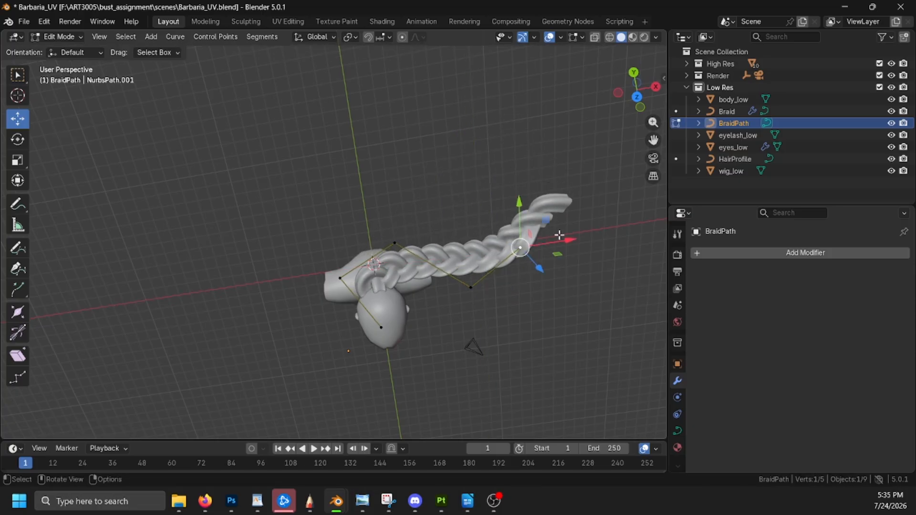
Step: Extrude a sixth control point from BraidPath's end and pull it toward the front of the bust
key("e")
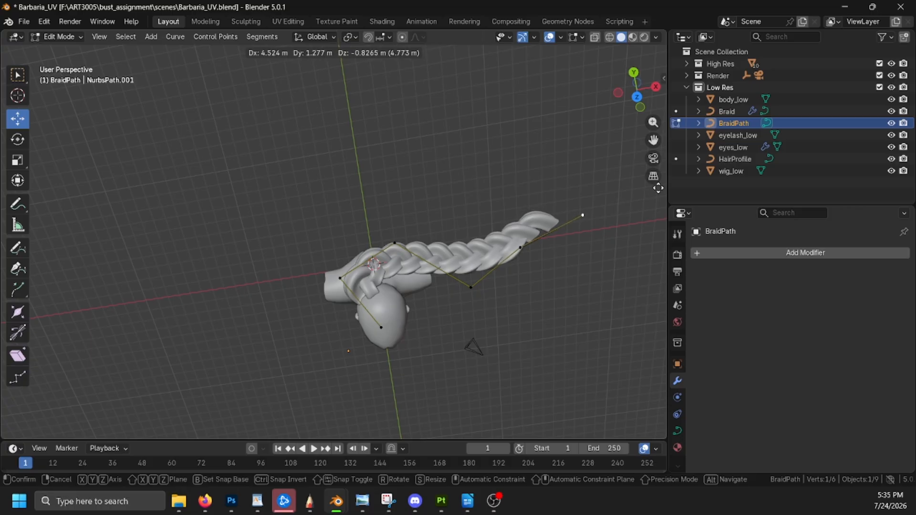
left_click(638, 195)
left_click_drag(595, 191, 558, 327)
Step: Move BraidPath's middle control points down and forward so the braid falls from behind the head past the shoulder
middle_click_drag(560, 276, 545, 224)
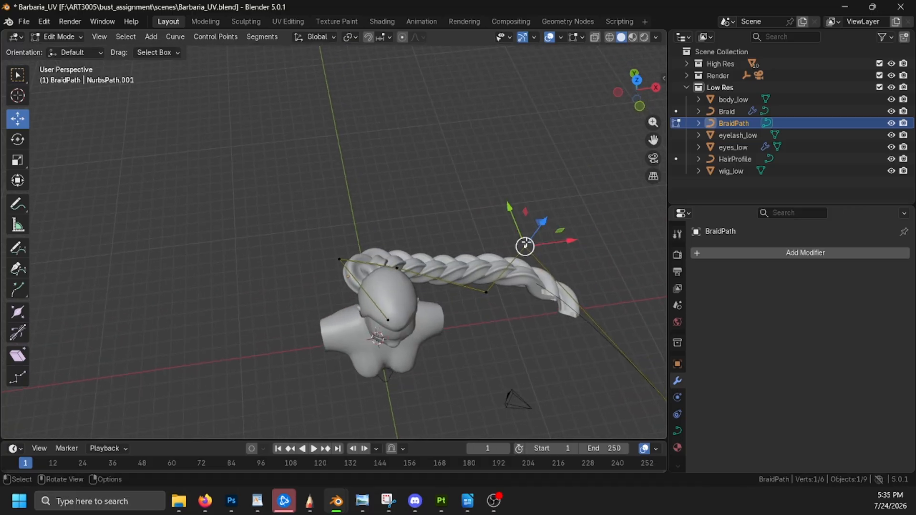
left_click_drag(525, 247, 497, 331)
middle_click_drag(497, 331, 479, 269)
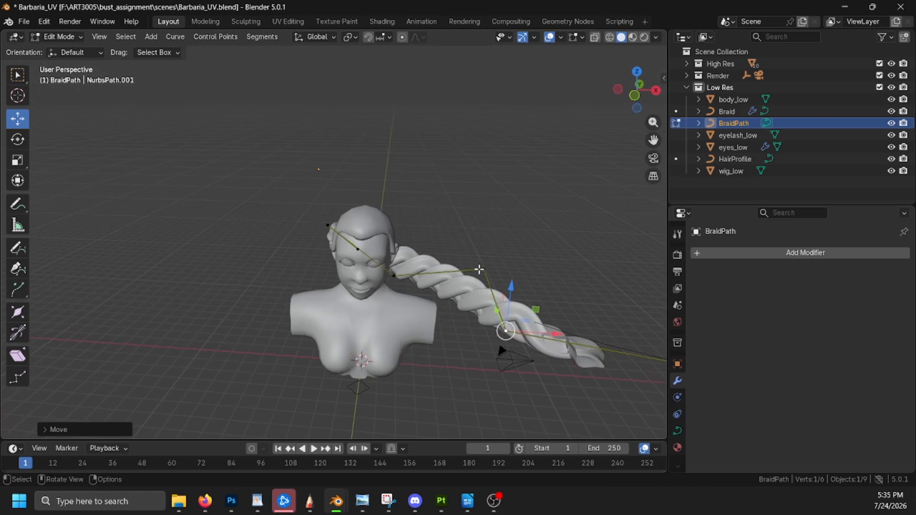
left_click_drag(479, 270, 469, 300)
middle_click_drag(468, 300, 397, 276)
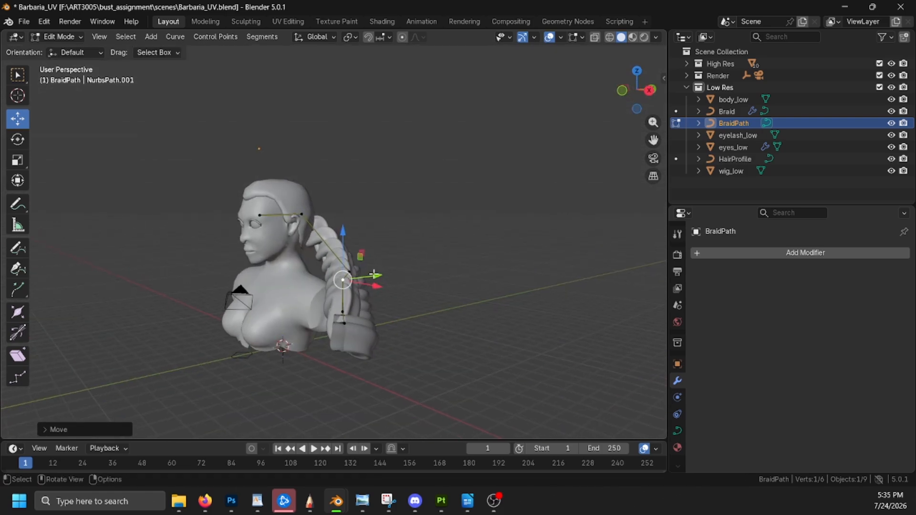
mouse_move(373, 274)
left_mouse_down()
mouse_move(346, 280)
mouse_move(368, 278)
left_mouse_up()
middle_click_drag(368, 278, 421, 283)
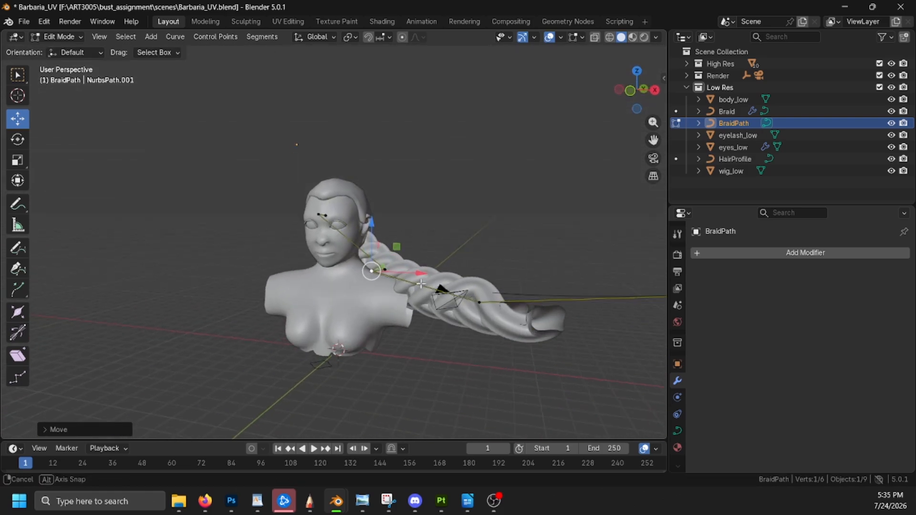
Step: Adjust BraidPath's outer end and scale its last two control points closer together
left_click(518, 272)
mouse_move(518, 272)
middle_mouse_down()
mouse_move(622, 256)
mouse_move(608, 236)
mouse_move(512, 277)
middle_mouse_up()
left_click_drag(635, 220, 634, 222)
middle_click_drag(635, 222, 568, 289)
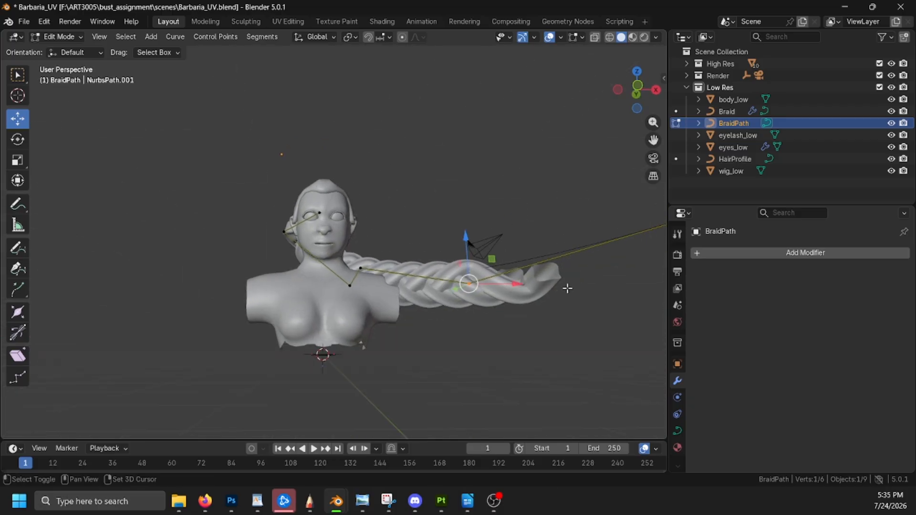
middle_click_drag(653, 233, 621, 287)
middle_click_drag(584, 349, 596, 320)
left_click_drag(596, 321, 663, 393)
key("s")
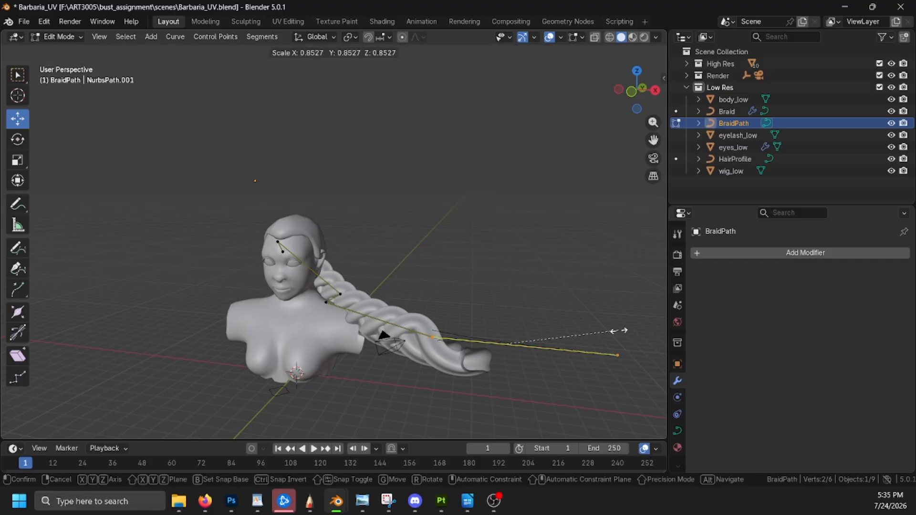
left_click(548, 344)
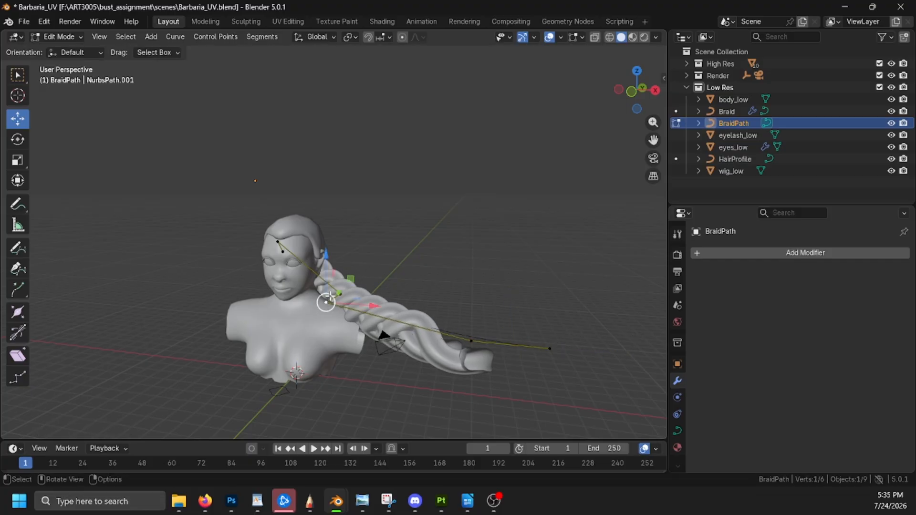
Step: Move BraidPath's fourth control point outward from the shoulder to even out the curve toward the braid's end
middle_click_drag(330, 297, 450, 337)
left_click_drag(366, 324, 434, 335)
key("s")
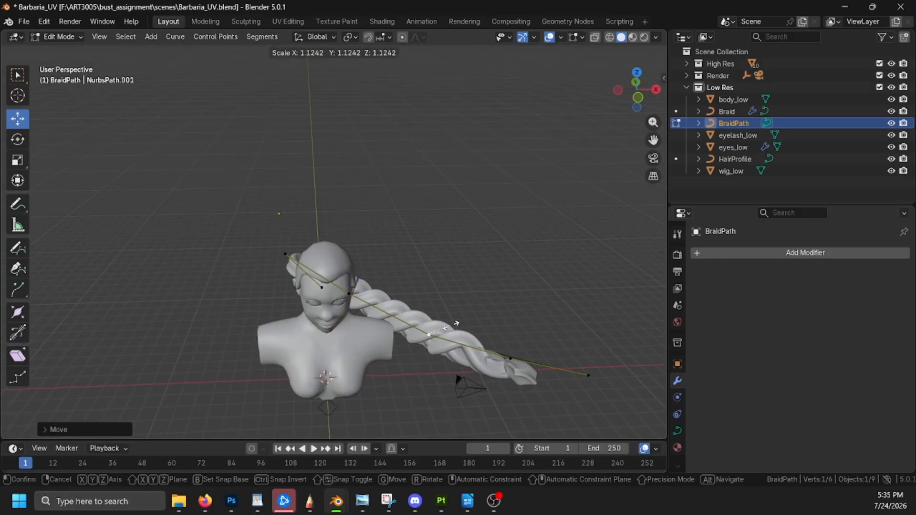
left_click(443, 327)
Step: Taper the braid by shrinking the fourth control point's radius to about 0.21 and the last two points' by about 0.36
key("alt+s")
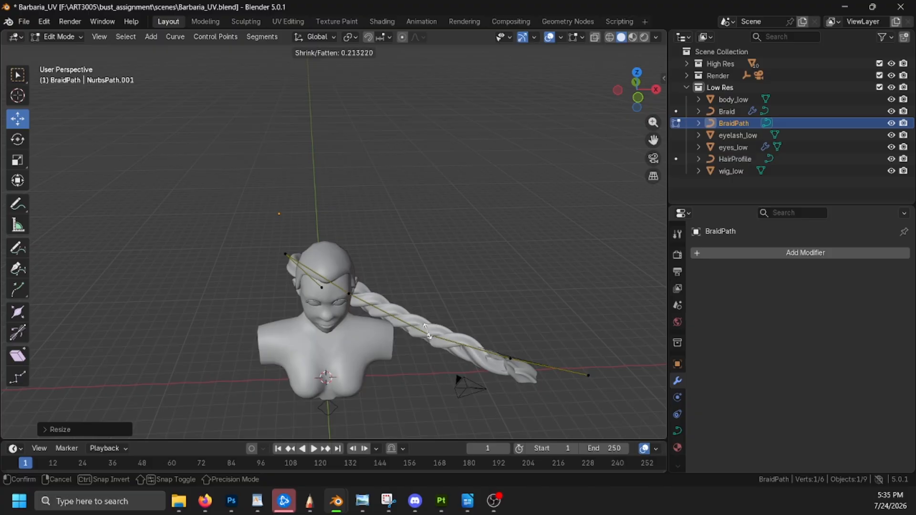
left_click(428, 330)
left_click_drag(495, 381, 611, 346)
key("alt+s")
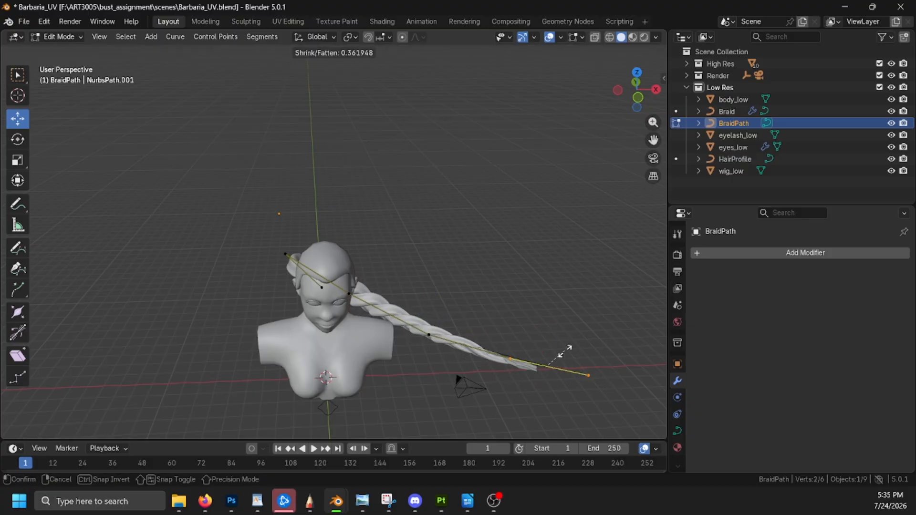
left_click(577, 347)
Step: Move BraidPath's fourth control point inward and toward the front of the chest, adjusting its height
middle_click_drag(501, 301, 436, 309)
left_click(429, 329)
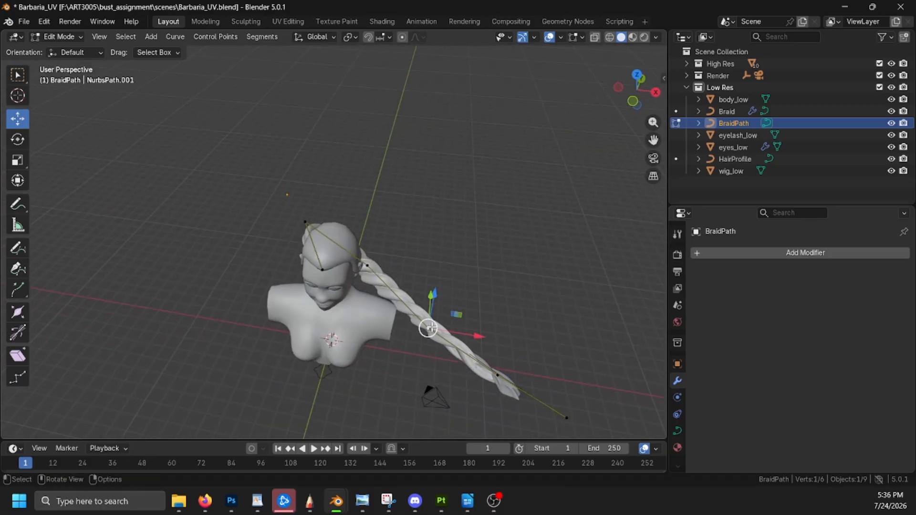
left_click_drag(428, 330, 372, 332)
middle_click_drag(372, 332, 277, 270)
left_click_drag(276, 269, 273, 245)
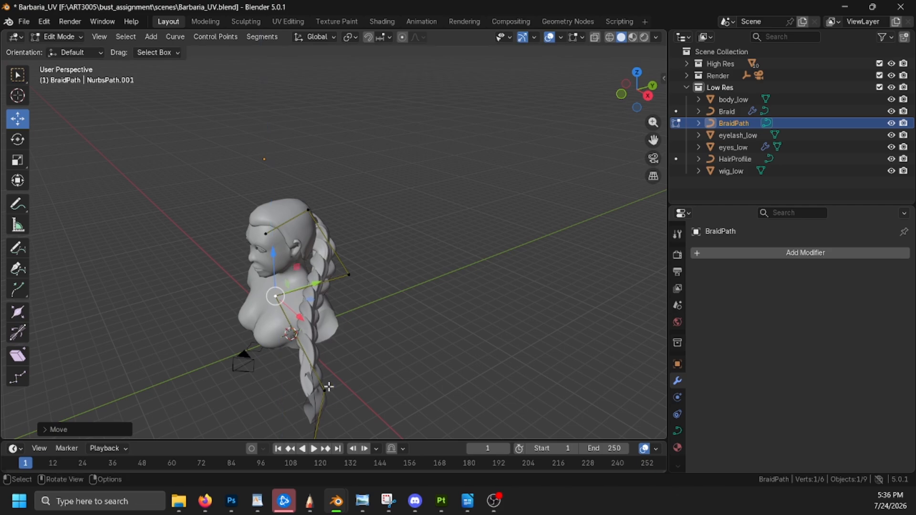
Step: Rotate BraidPath's last two control points downward and move them in toward the bust
middle_click_drag(272, 245, 469, 272)
left_click_drag(468, 272, 559, 328)
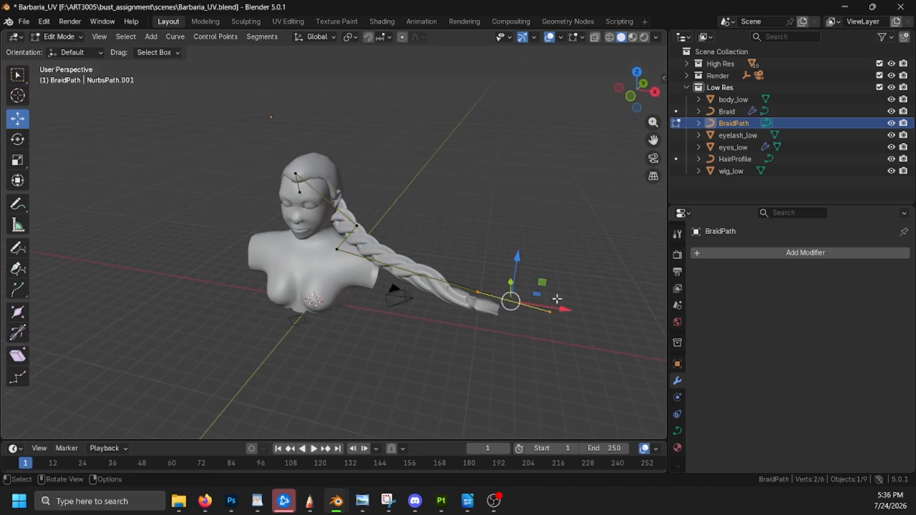
key("t")
key("r")
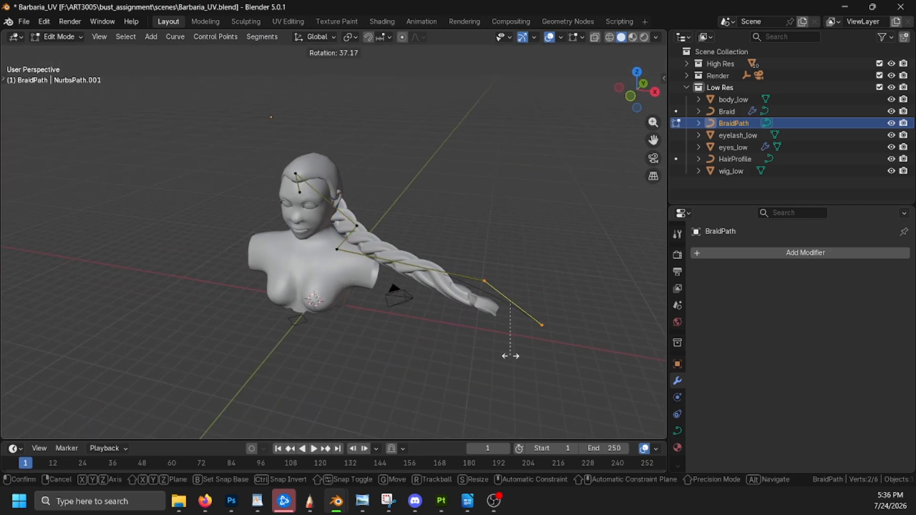
left_click(460, 323)
key("g")
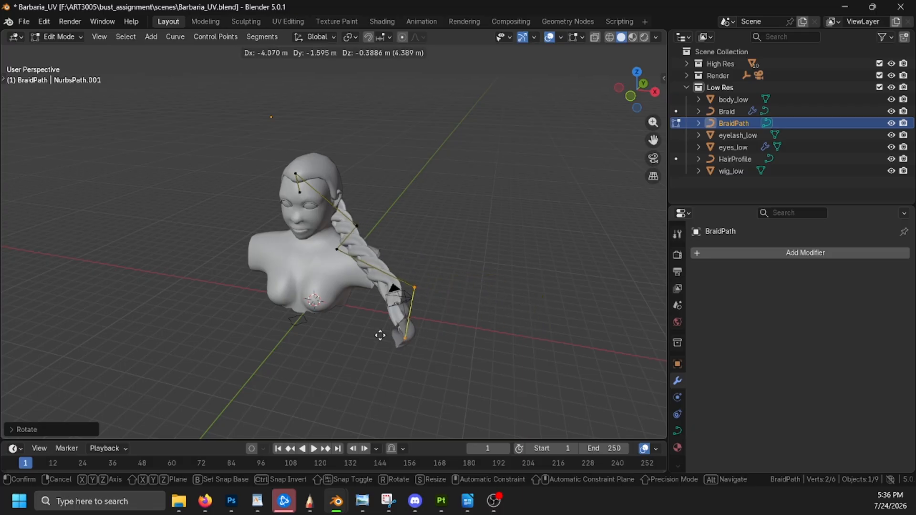
left_click(382, 268)
Step: Lower BraidPath's last two control points along Z and pull them back toward the chest
middle_click_drag(381, 267, 199, 173)
key("g")
key("z")
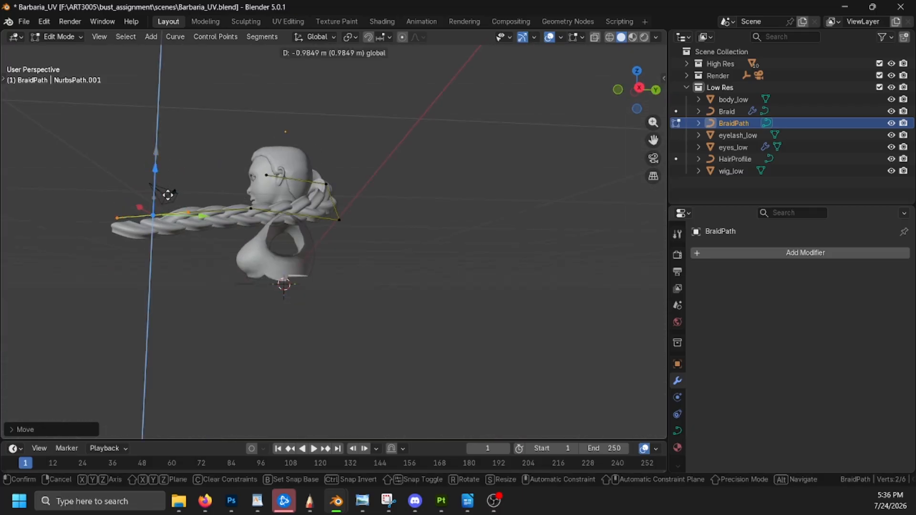
left_click(175, 234)
key("g")
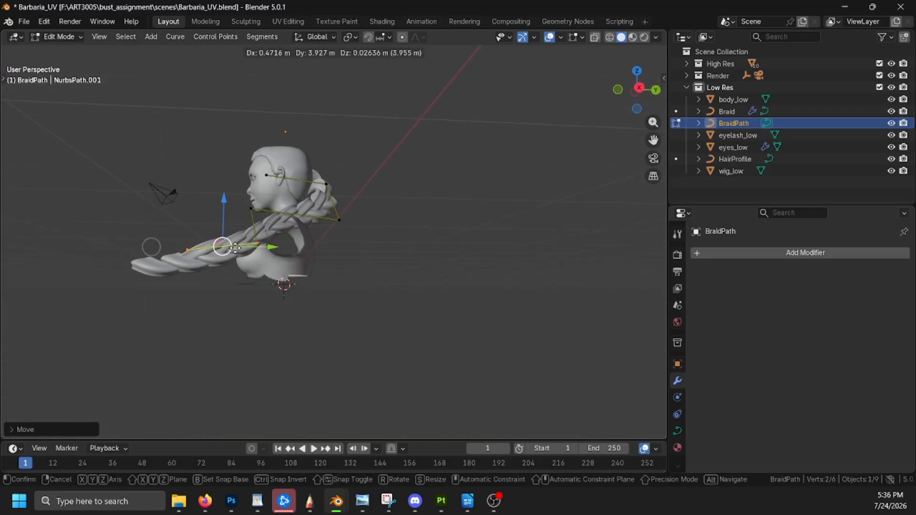
left_click(223, 246)
Step: Lower BraidPath's end control point and pull the lower control points in toward the chest so the braid hangs down
middle_click_drag(372, 227, 397, 280)
left_click(227, 326)
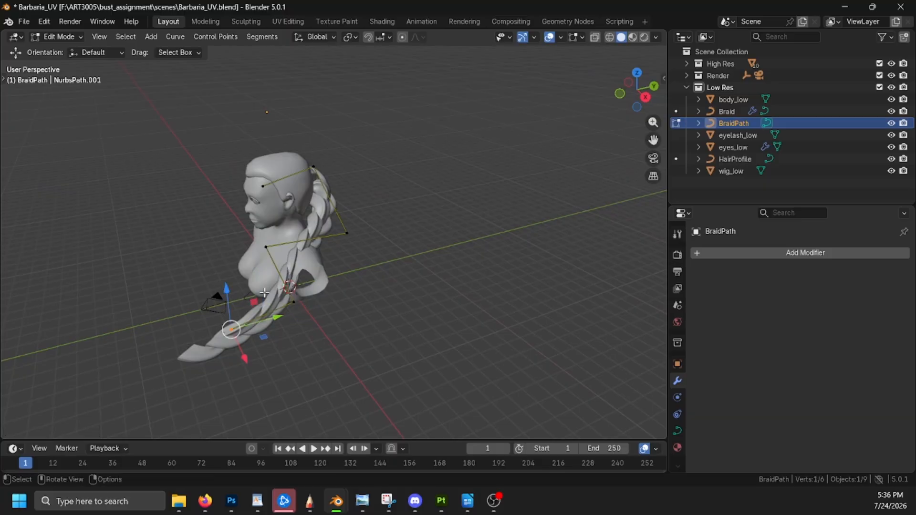
middle_click_drag(247, 277, 250, 245)
left_click_drag(213, 257, 231, 317)
middle_click_drag(238, 315, 458, 353)
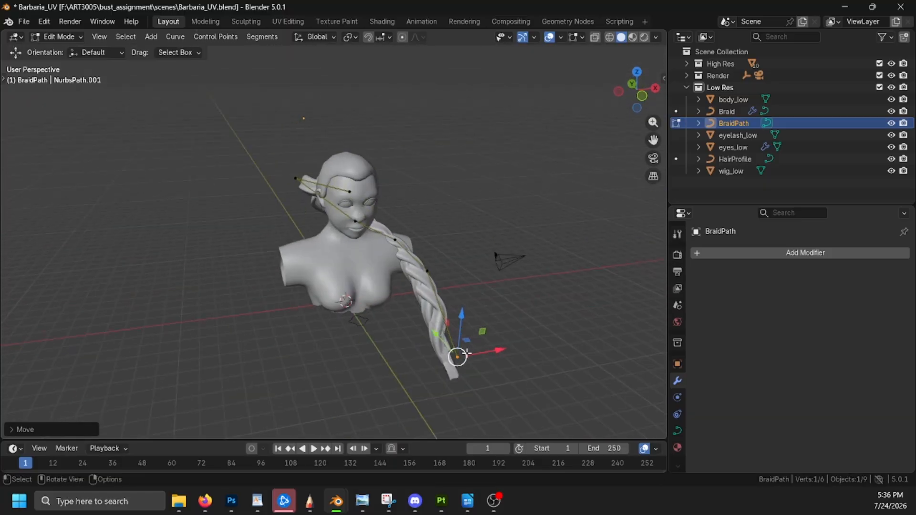
left_click_drag(458, 354, 403, 282)
middle_click_drag(405, 286, 452, 388)
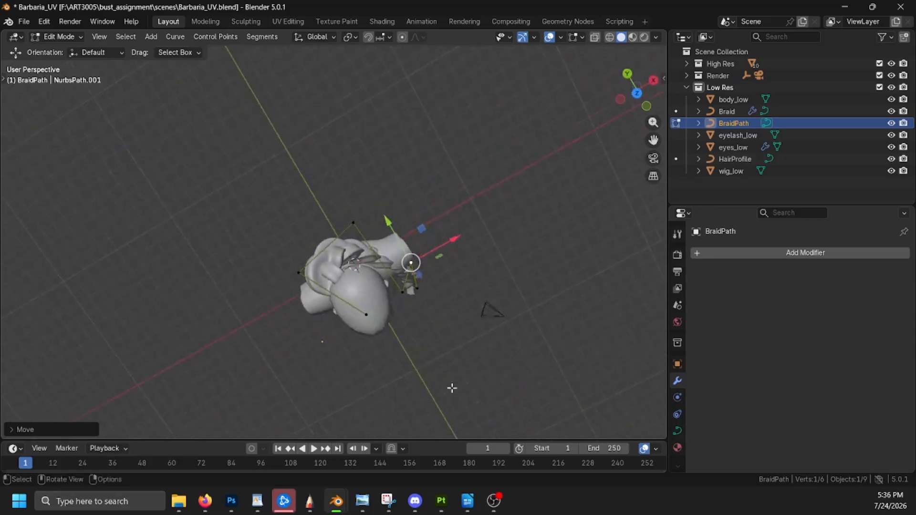
Step: Pull BraidPath's control points behind the head inward and raise the fourth and fifth points slightly
left_click_drag(299, 272, 335, 259)
middle_click_drag(412, 223, 332, 225)
mouse_move(333, 226)
left_mouse_down()
mouse_move(321, 215)
mouse_move(330, 219)
left_mouse_up()
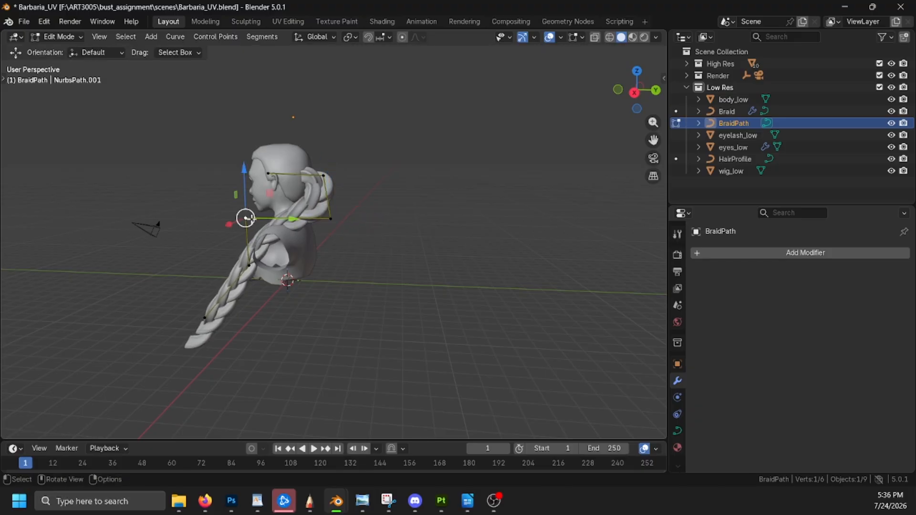
left_click_drag(246, 218, 240, 197)
middle_click_drag(240, 197, 340, 273)
left_click(338, 304)
left_click_drag(338, 304, 334, 286)
middle_click_drag(402, 294, 444, 337)
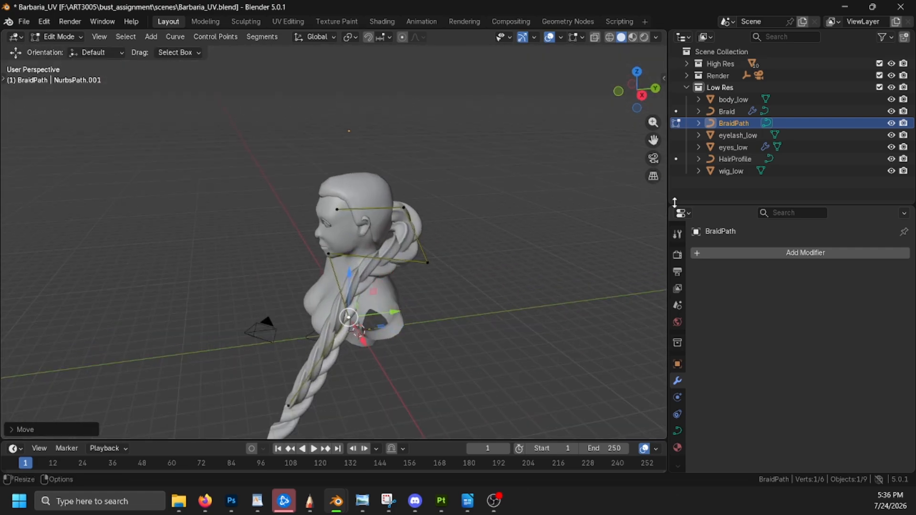
Step: Return to Object Mode and set the Braid's Array count to 7
left_click(726, 111)
left_click(57, 36)
left_click(48, 49)
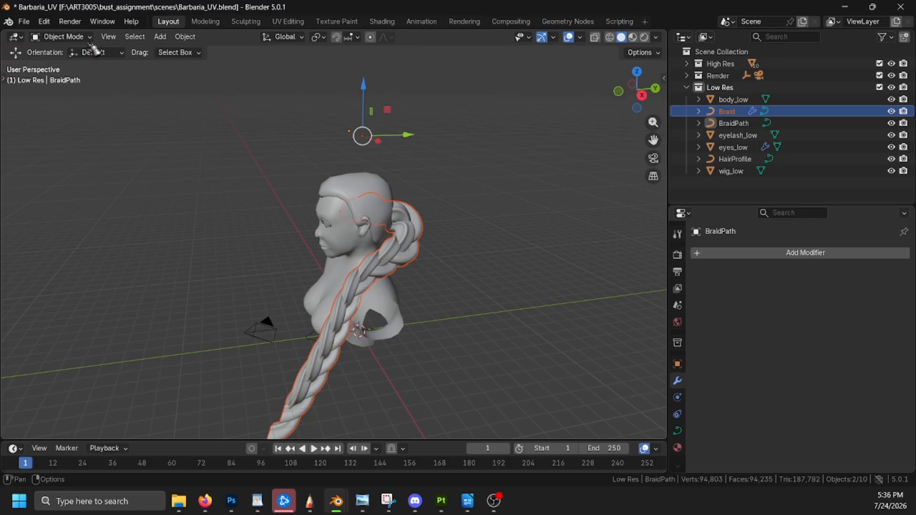
left_click(727, 111)
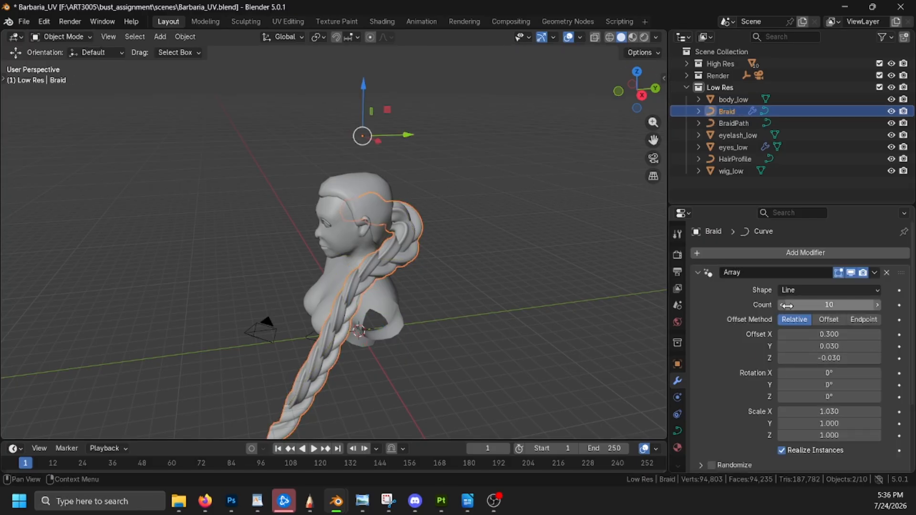
left_click_drag(790, 312, 785, 311)
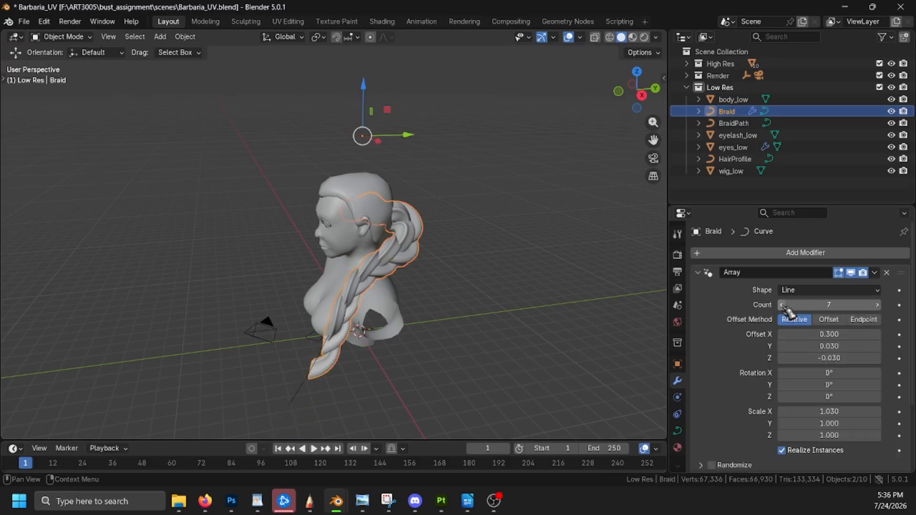
middle_click_drag(635, 330, 491, 343)
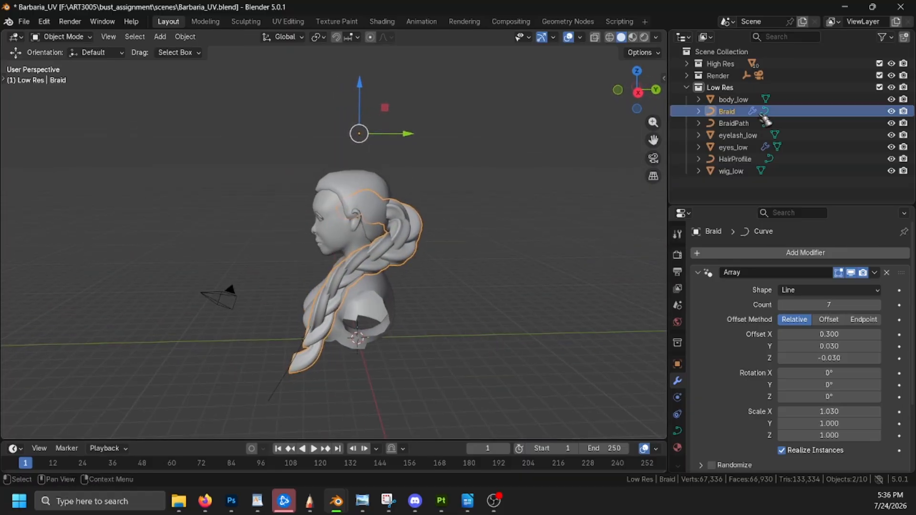
Step: In Edit Mode on BraidPath, move the first control point back behind the ear and draw the next two closer to the head
left_click(742, 125)
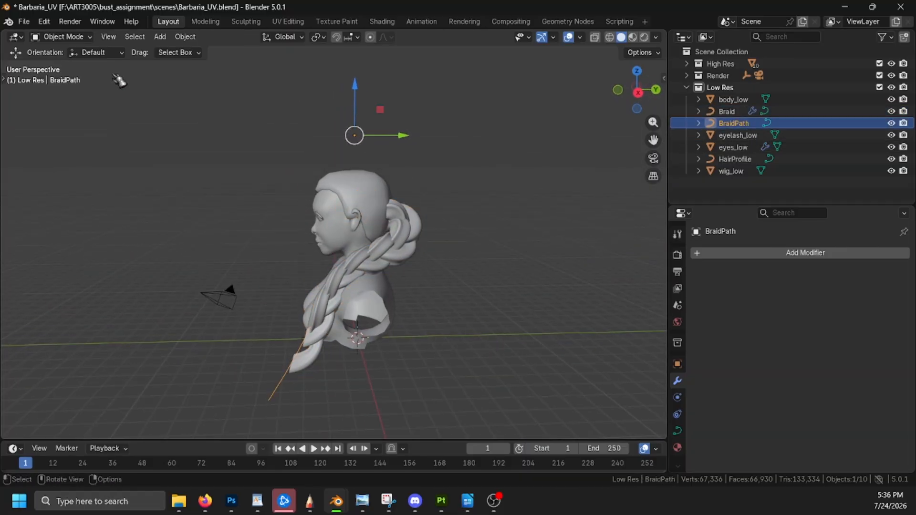
left_click(61, 37)
left_click(57, 61)
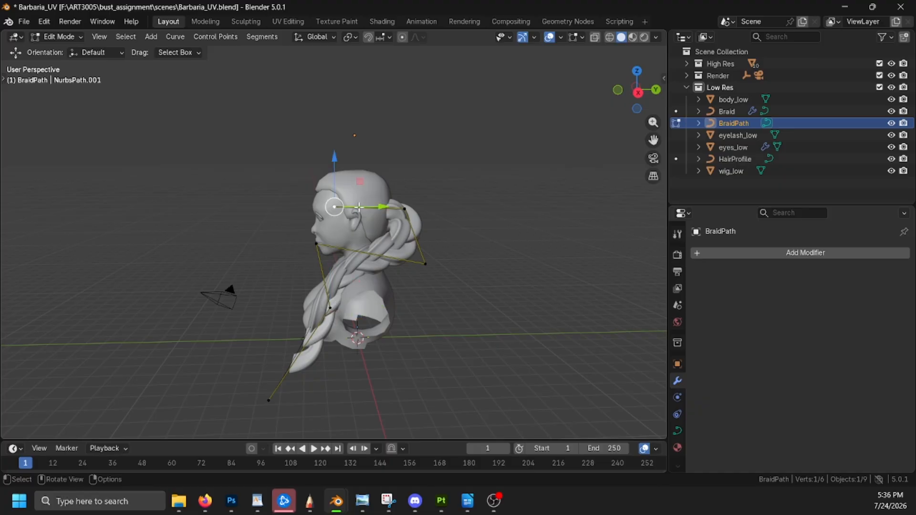
left_click_drag(358, 207, 424, 198)
middle_click_drag(424, 199, 333, 396)
middle_click_drag(414, 344, 341, 364)
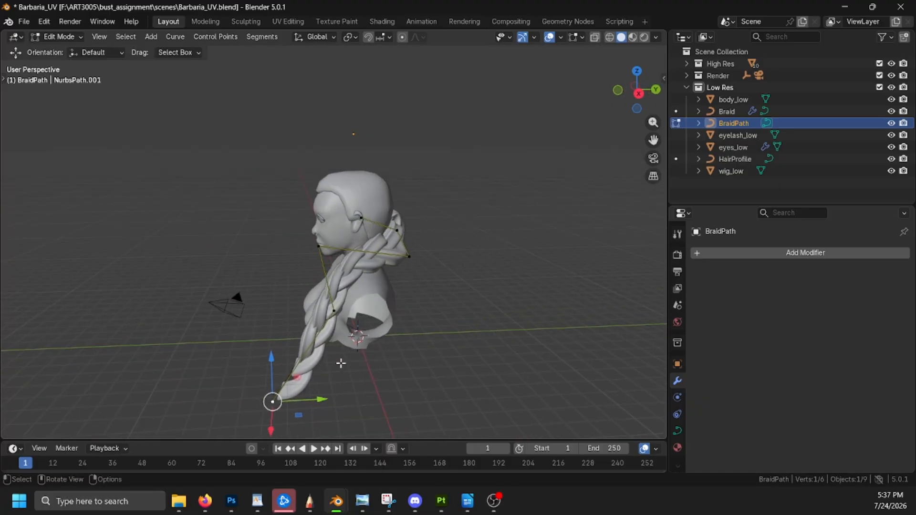
Step: Shrink the radius at BraidPath's lower end and move the last control point in beneath the chest
key("alt+s")
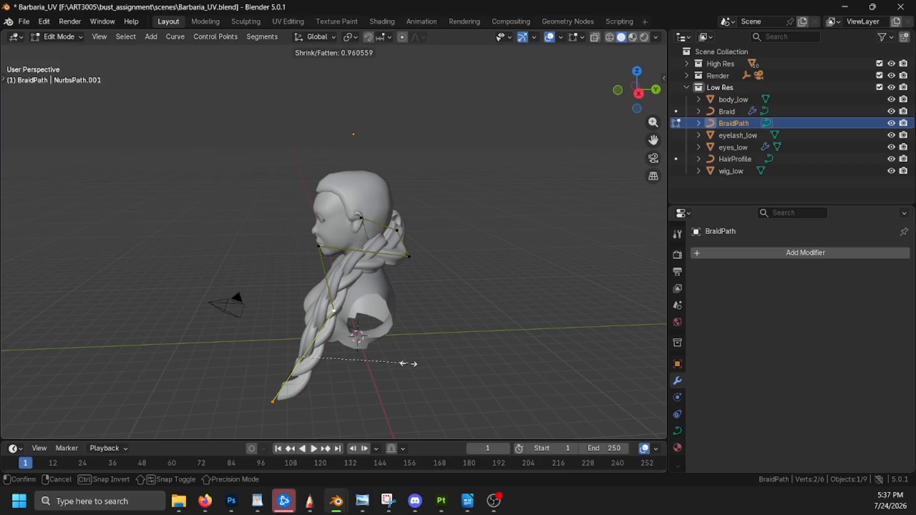
left_click(373, 364)
left_click_drag(276, 387, 312, 367)
middle_click_drag(388, 341, 504, 338)
key("alt+s")
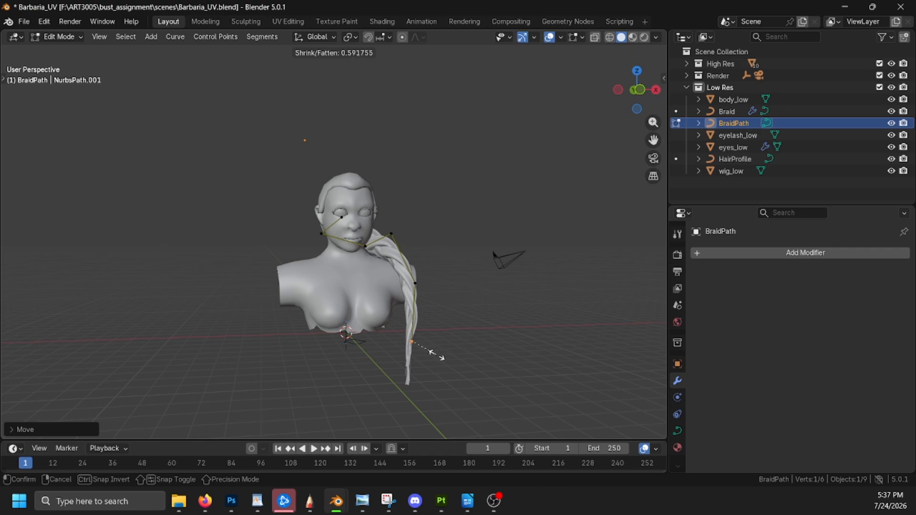
left_click(457, 347)
key("g")
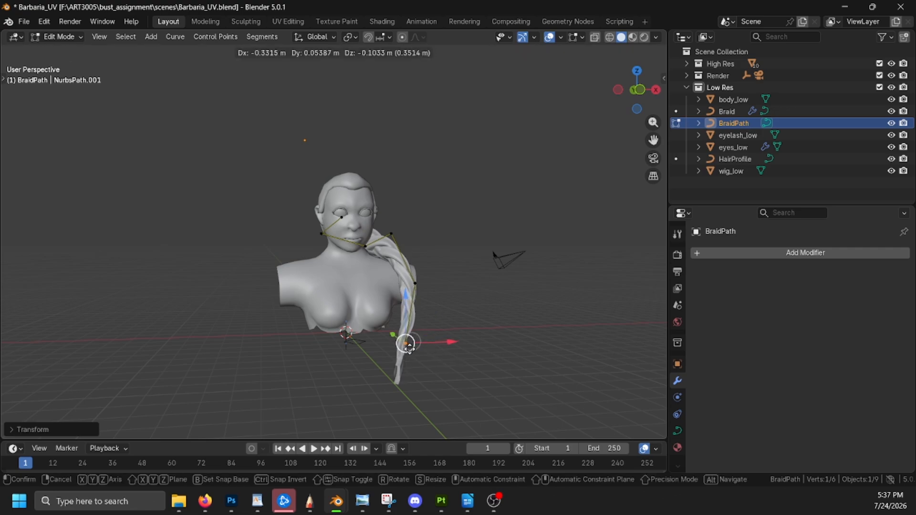
left_click(404, 343)
middle_click_drag(403, 344, 410, 318)
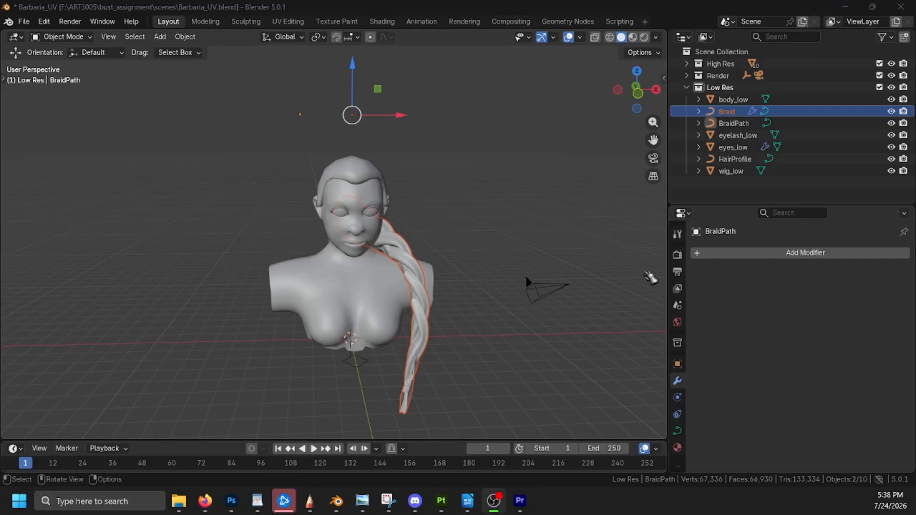
Step: Duplicate the Braid object and remove the Curve modifier from the copy
right_click(594, 241)
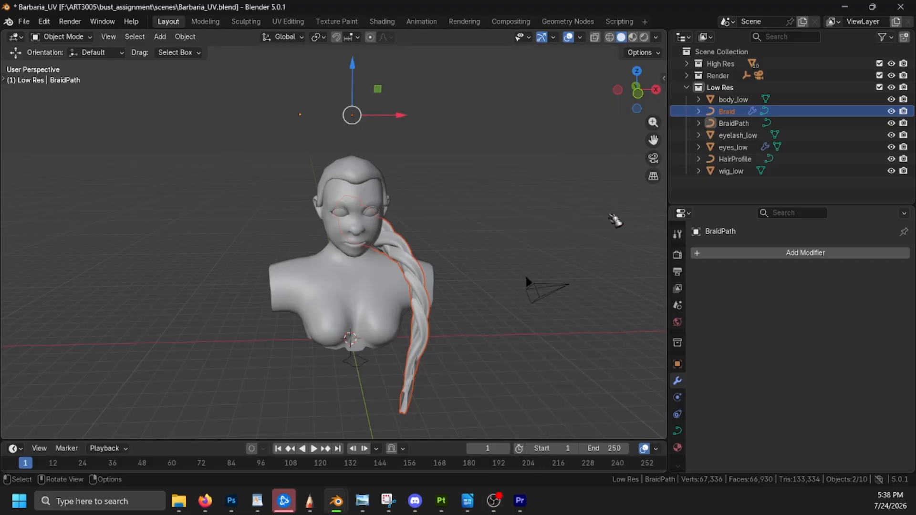
middle_click_drag(610, 214, 591, 210)
left_click(741, 112)
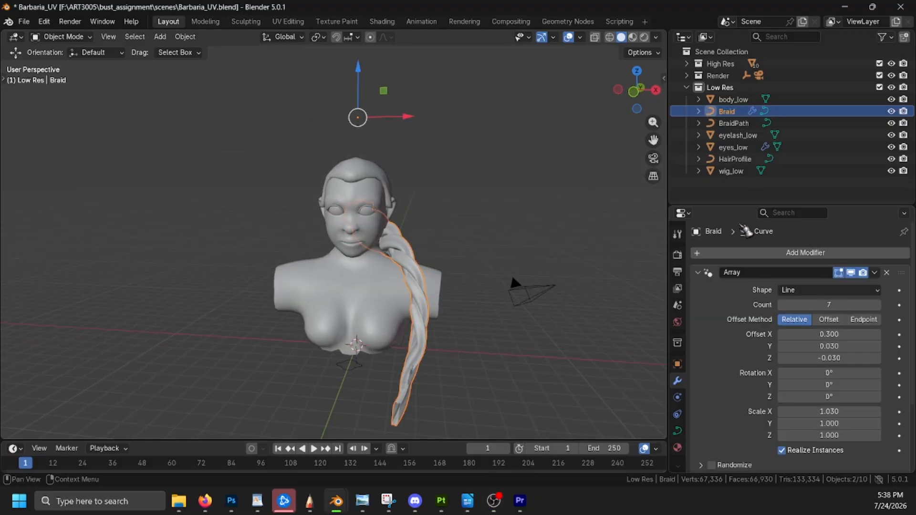
key("shift+d")
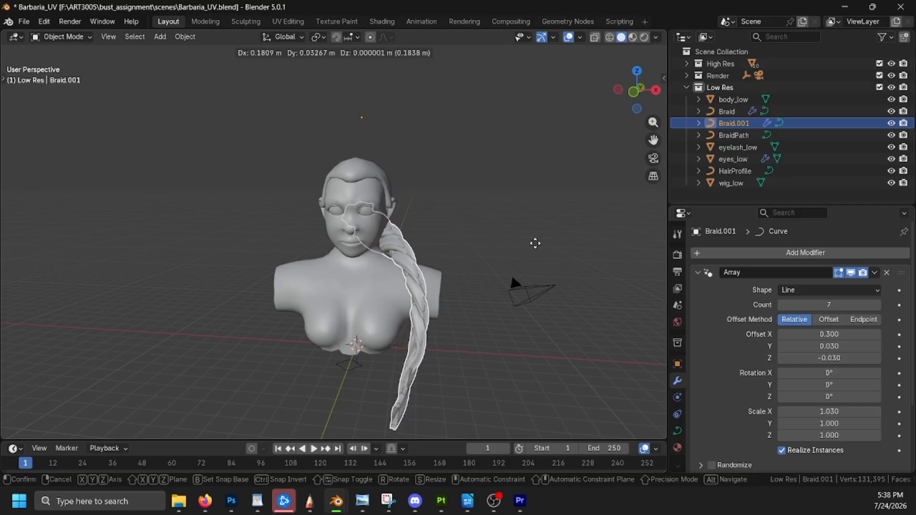
left_click(548, 250)
scroll(762, 300, "down", 4)
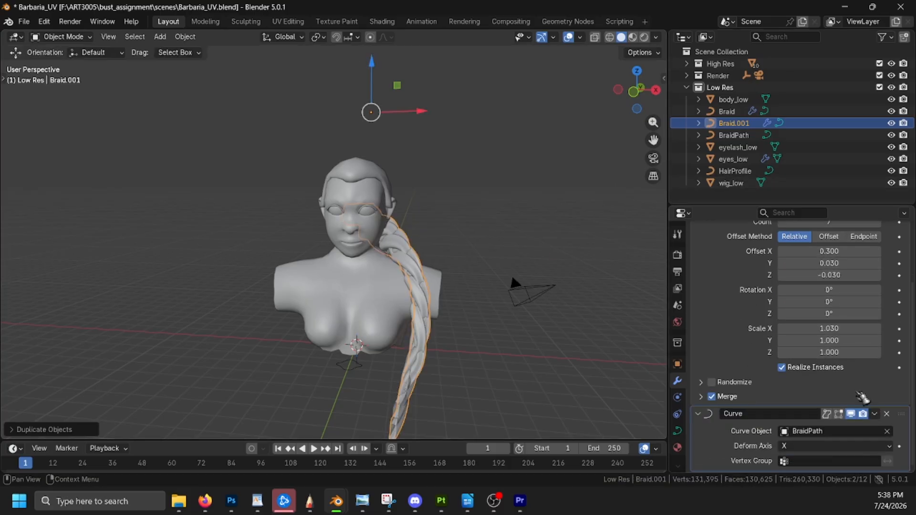
left_click(888, 415)
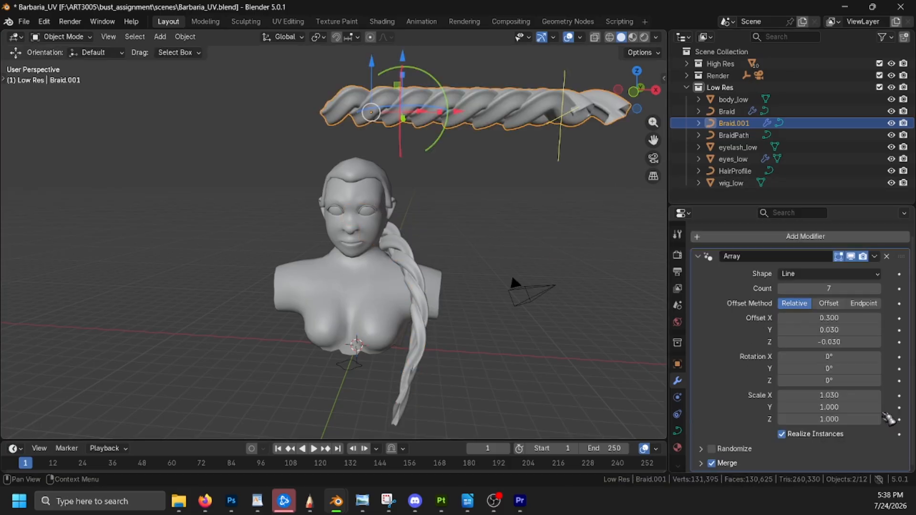
Step: Add a Path curve and move it up along Z and sideways along X to the middle of the braid copy
middle_click_drag(583, 263, 568, 351)
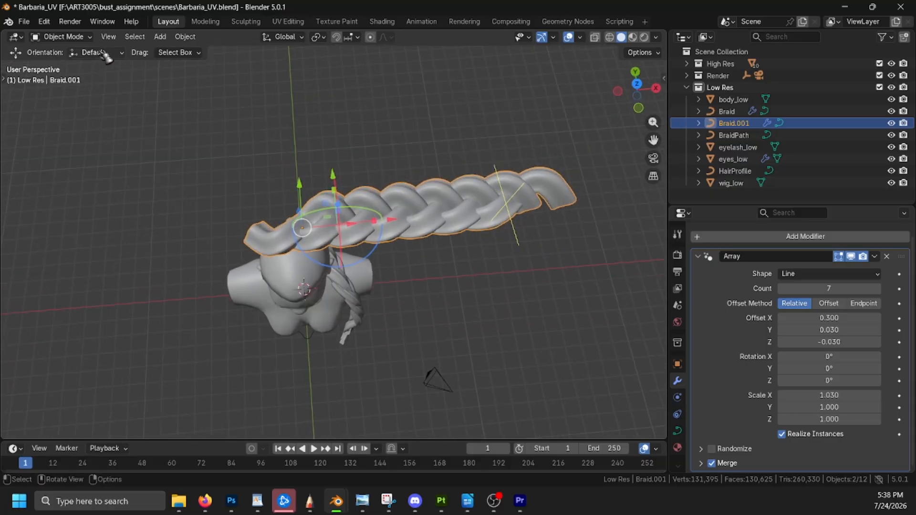
left_click(160, 36)
mouse_move(210, 62)
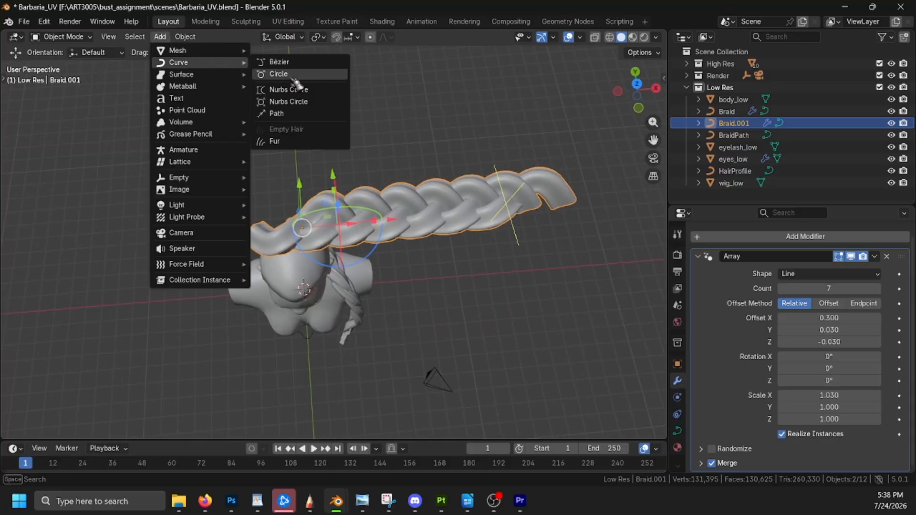
left_click(295, 114)
middle_click_drag(412, 282, 405, 198)
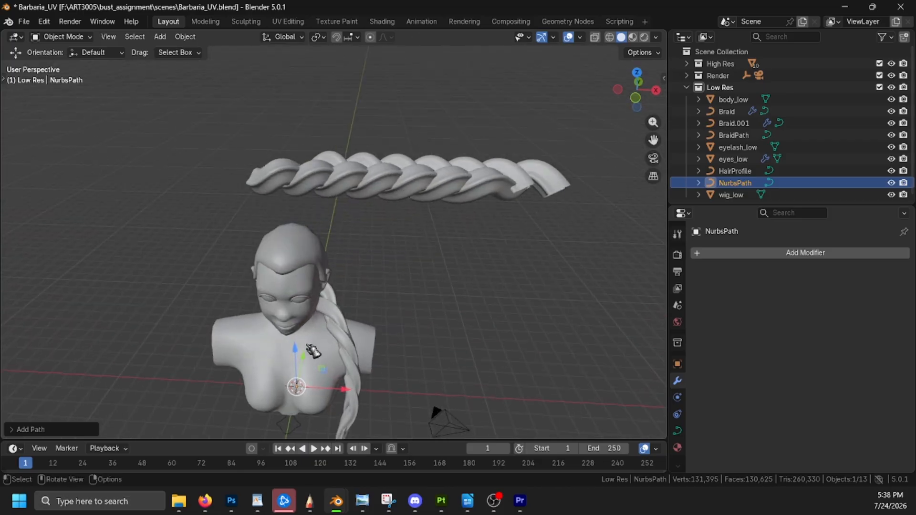
key("g")
key("z")
left_click(350, 142)
key("g")
key("x")
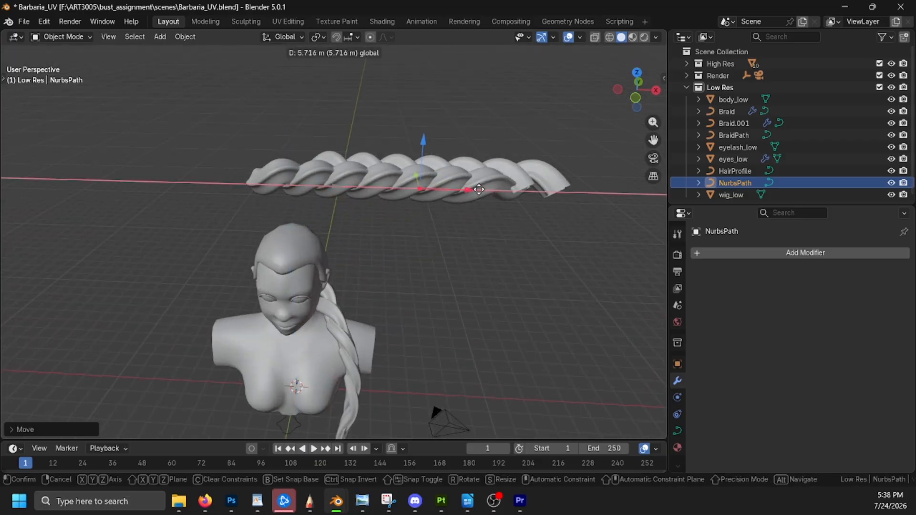
left_click_drag(479, 189, 479, 190)
Step: Scale up the new path to span most of the braid copy and align it with the braid's centre using X-ray
middle_click_drag(479, 192, 472, 169)
left_click_drag(425, 127, 428, 120)
key("s")
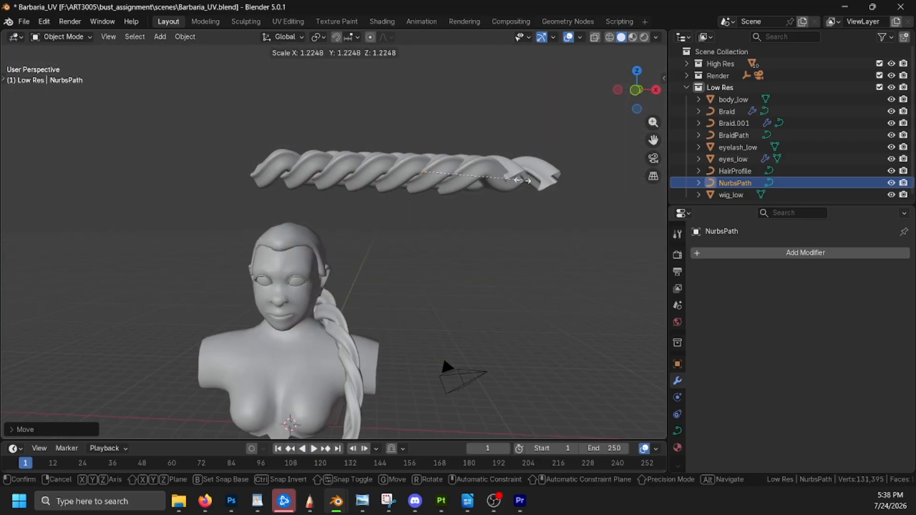
left_click(640, 180)
middle_click_drag(640, 180, 541, 260)
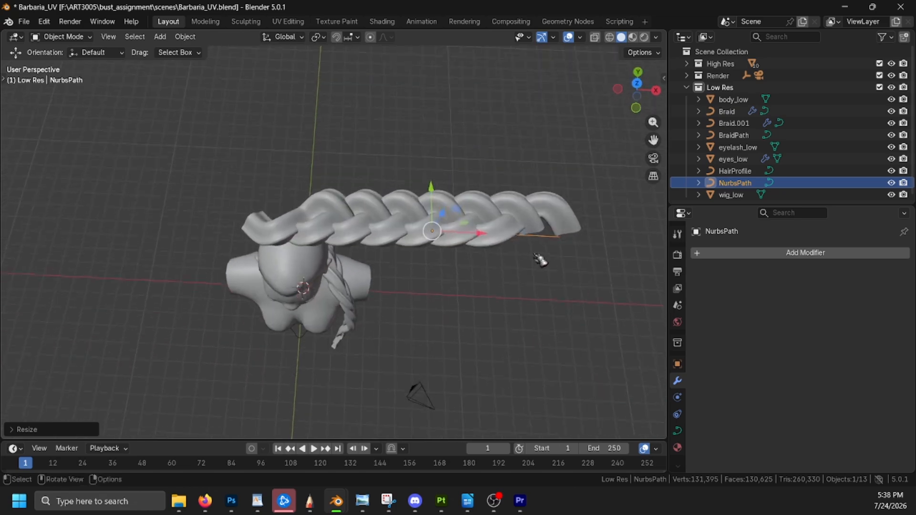
left_click(596, 37)
middle_click_drag(538, 151, 540, 201)
left_click_drag(432, 196, 431, 189)
left_click_drag(481, 236, 474, 237)
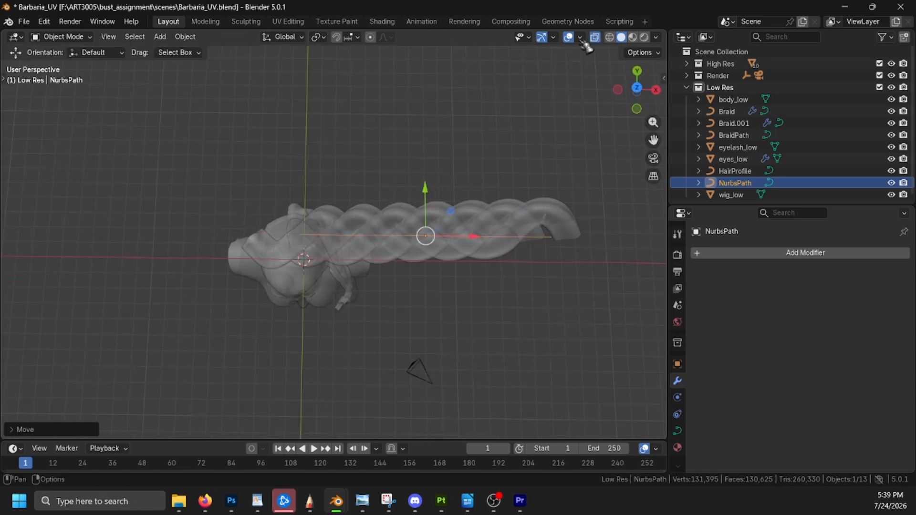
left_click(595, 40)
middle_click_drag(590, 210, 596, 150)
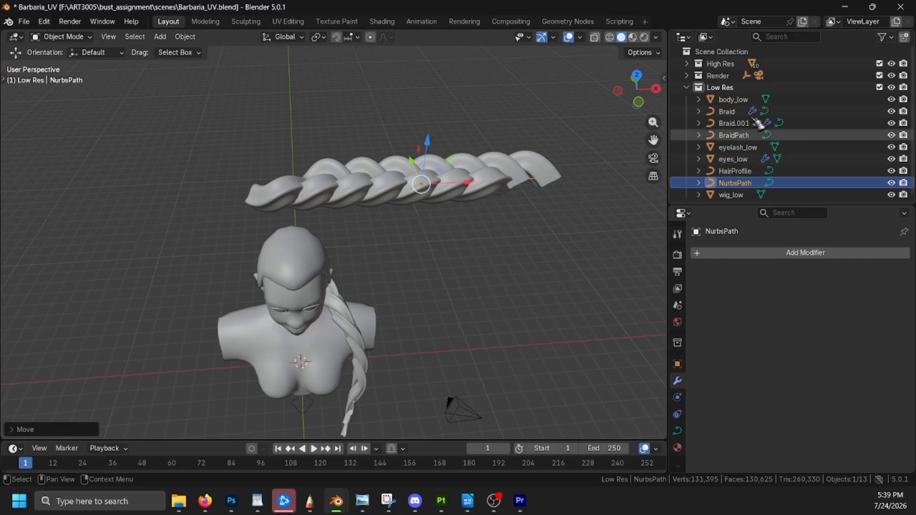
Step: Rename the braid copy as Braid 2 and the new path as BraidPath 2
left_click(735, 124)
double_click(734, 124)
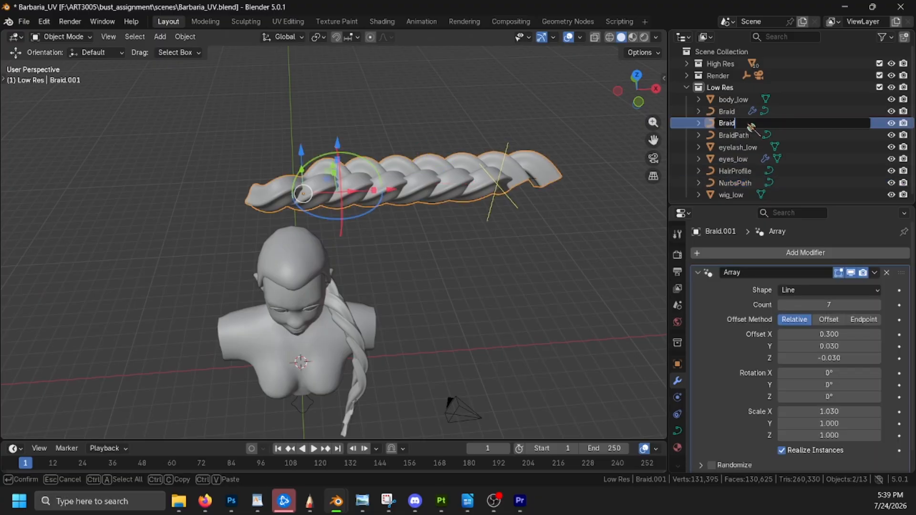
type("2")
key("Return")
left_click(737, 182)
double_click(749, 183)
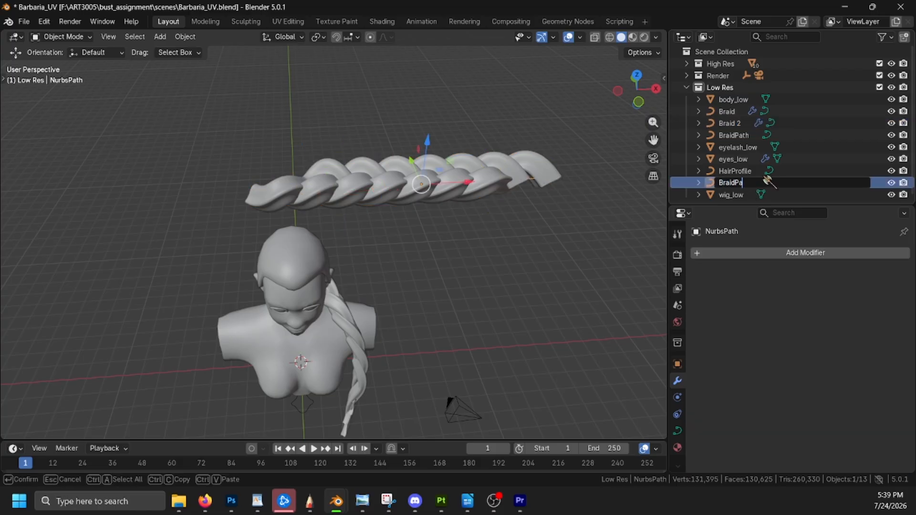
type("BraidPath 2")
key("Return")
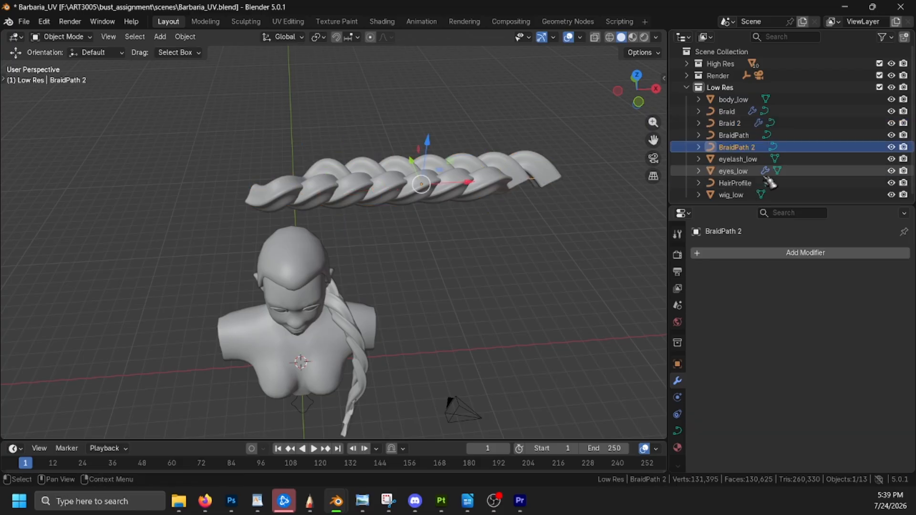
Step: Add a Curve modifier to Braid 2 with BraidPath 2 as its curve object
left_click(747, 124)
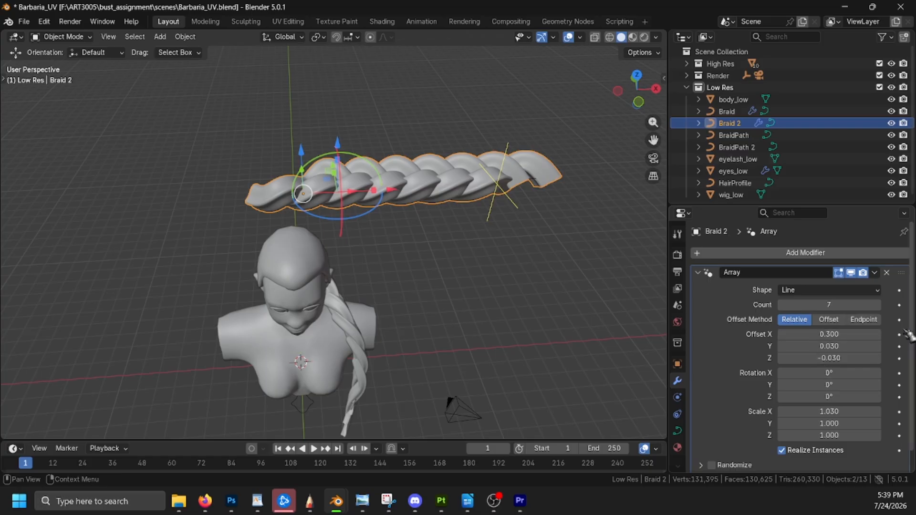
scroll(908, 336, "down", 1)
left_click(845, 235)
mouse_move(846, 232)
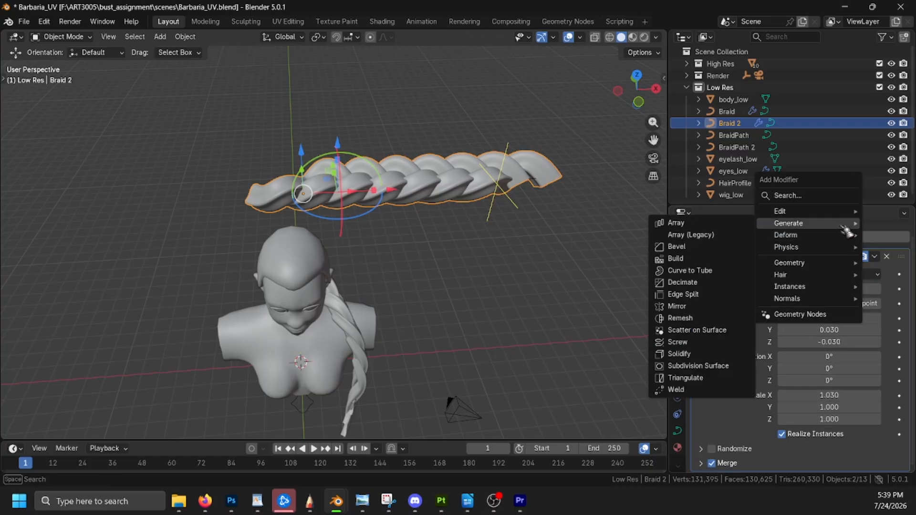
mouse_move(797, 239)
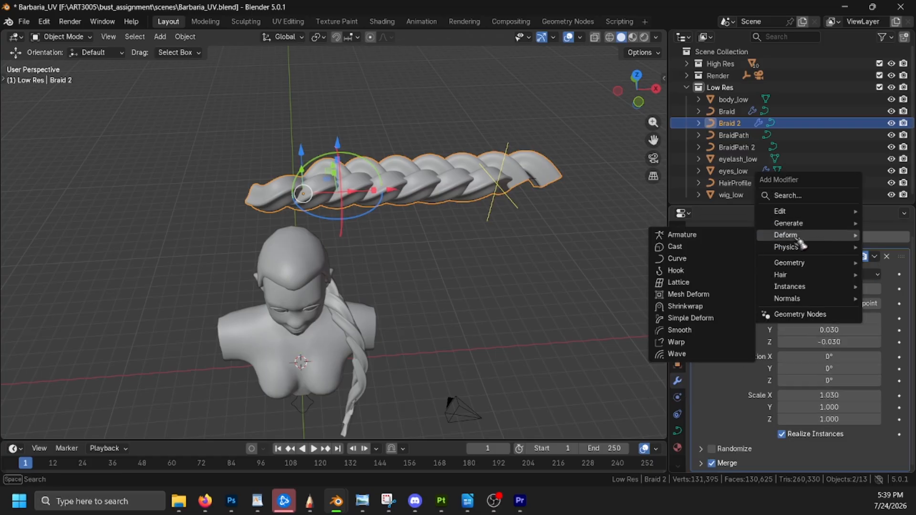
left_click(686, 262)
scroll(909, 424, "down", 3)
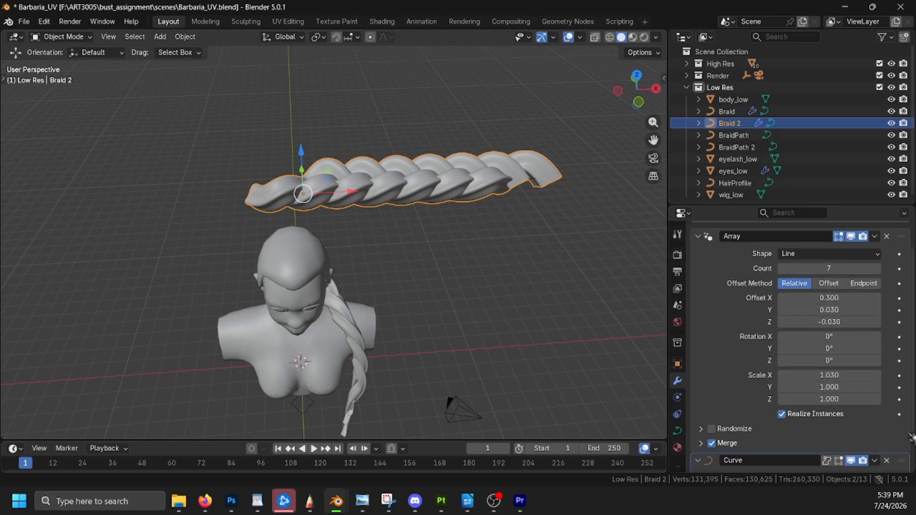
left_click(834, 433)
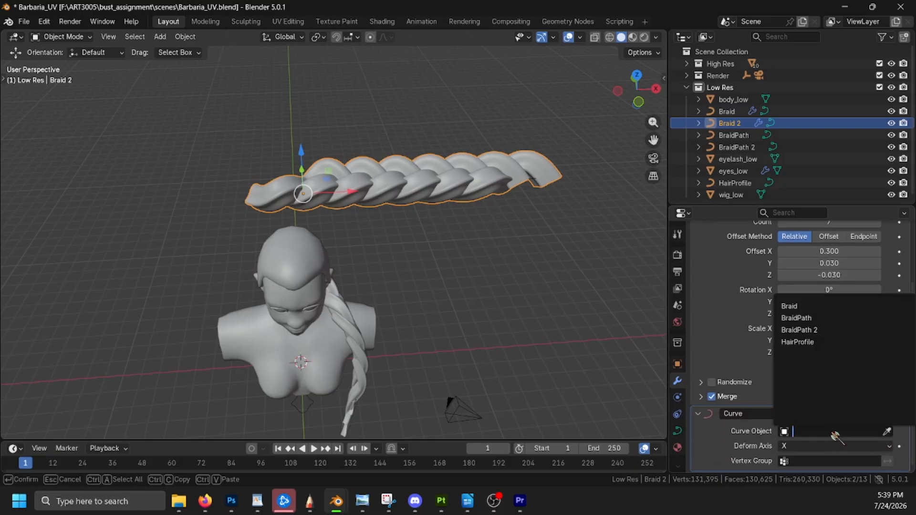
left_click(822, 330)
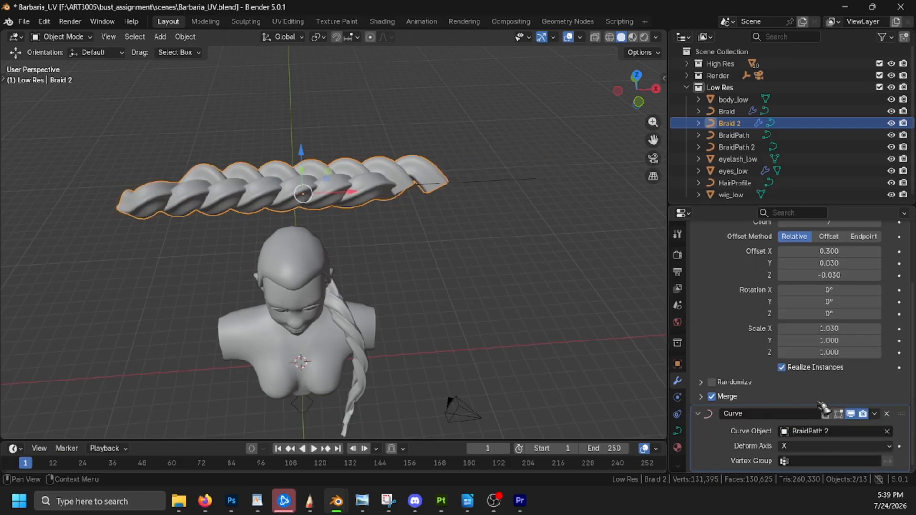
Step: Move the BraidPath 2 object along X until it is centred above the bust's head
left_click(518, 178)
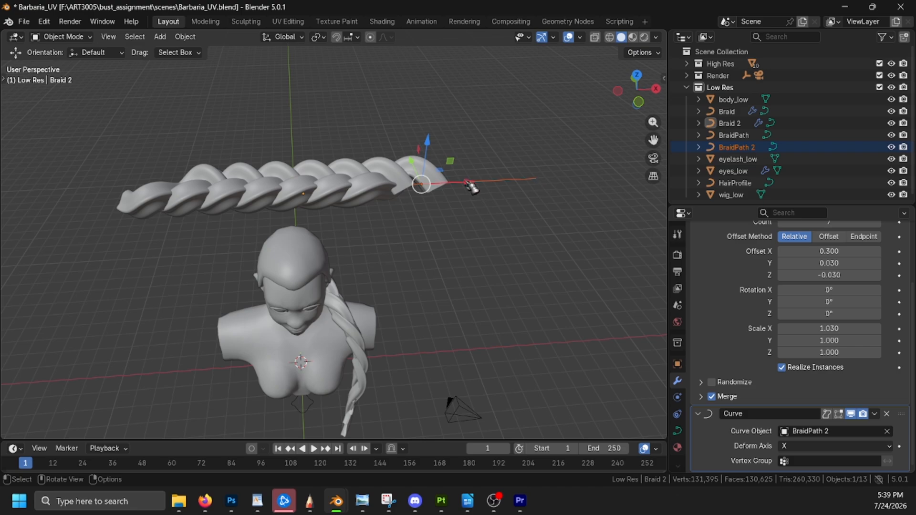
left_click_drag(471, 187, 391, 221)
left_click(325, 268)
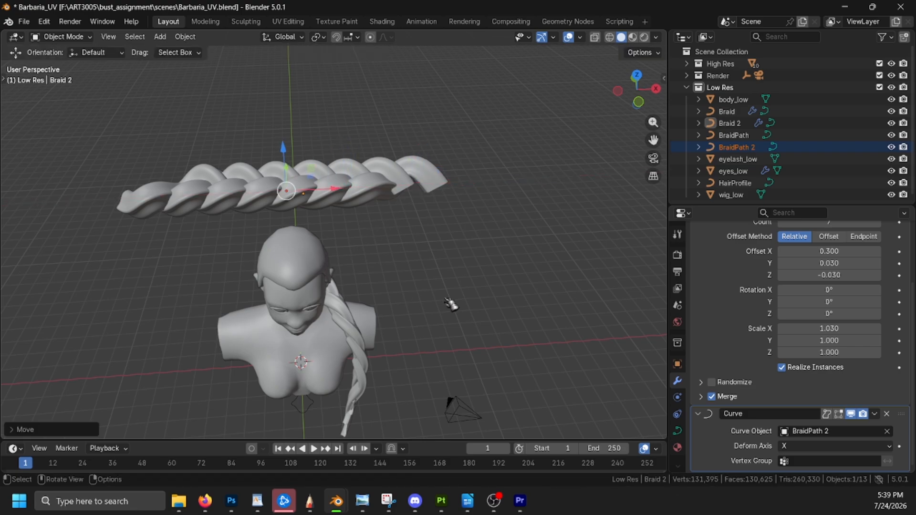
middle_click_drag(454, 303, 511, 269)
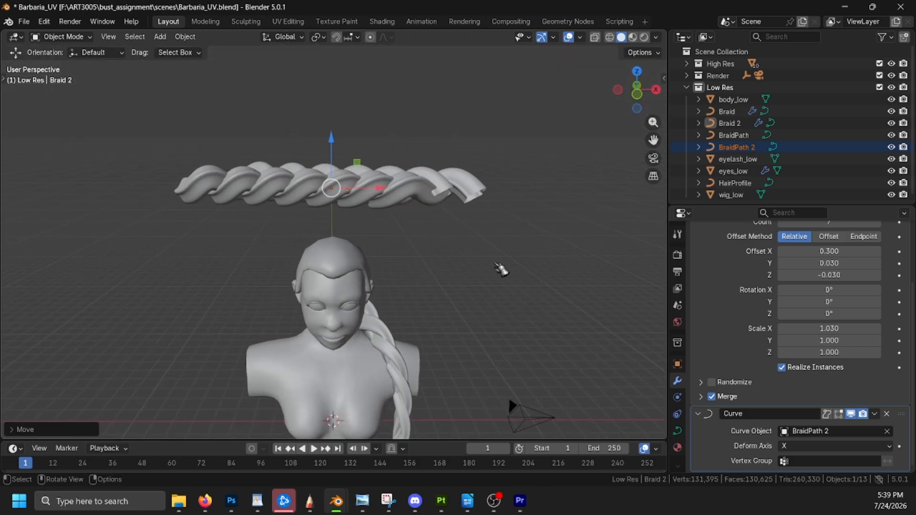
Step: In Edit Mode, select all points of BraidPath 2 and move them down along Z to the bust's lower face
left_click(735, 146)
left_click(66, 37)
left_click(91, 64)
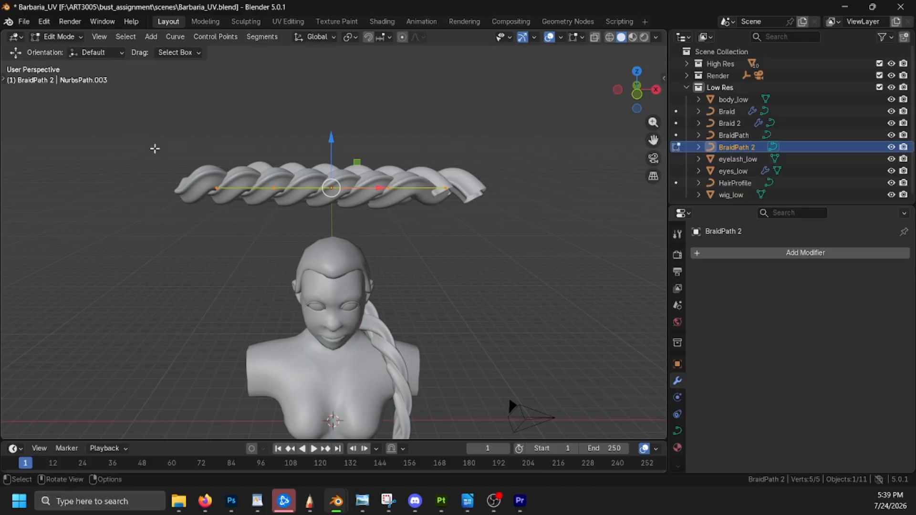
left_click_drag(153, 147, 508, 231)
left_click_drag(332, 138, 395, 272)
middle_click_drag(395, 272, 449, 323)
middle_click_drag(310, 252, 385, 173)
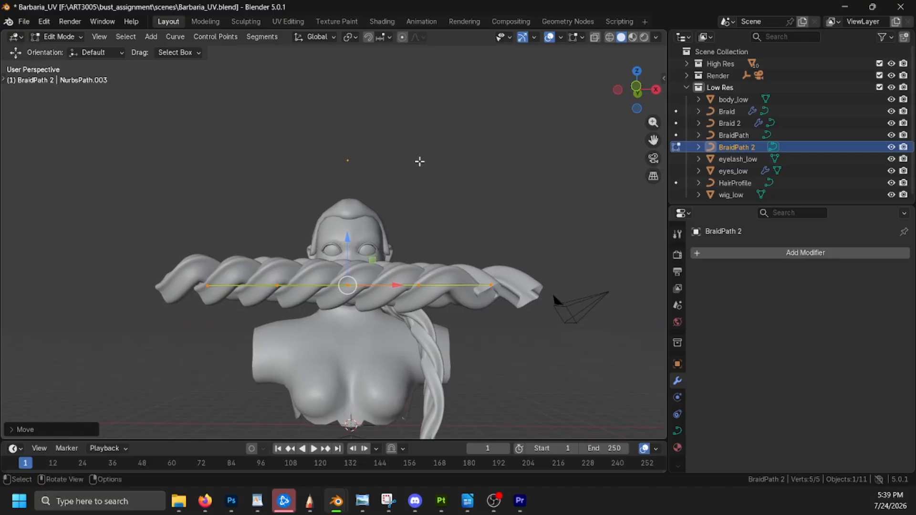
Step: Rotate all BraidPath 2 points until the path and its braid run vertically
key("r")
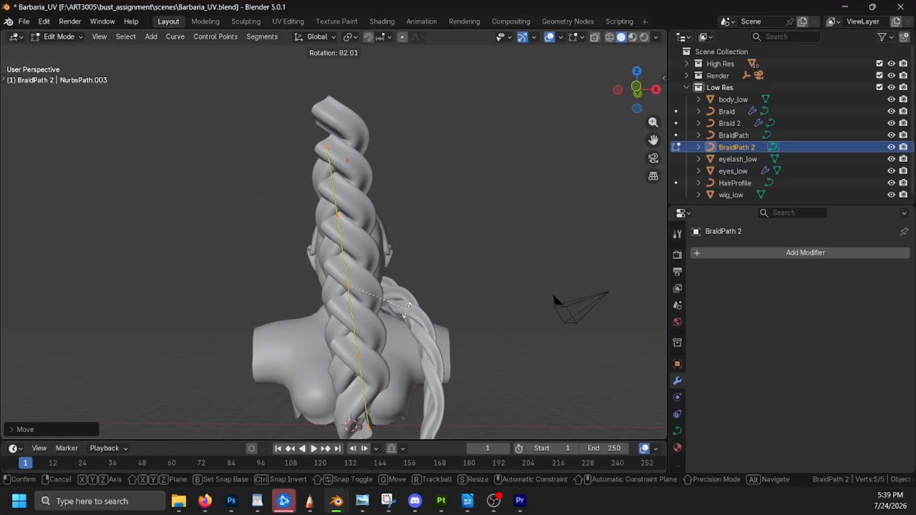
key("Escape")
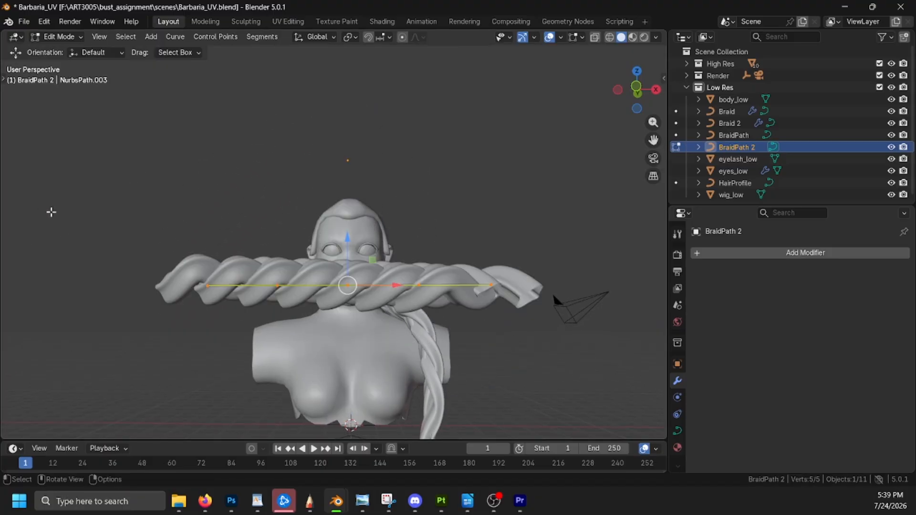
left_click(4, 76)
left_click(18, 139)
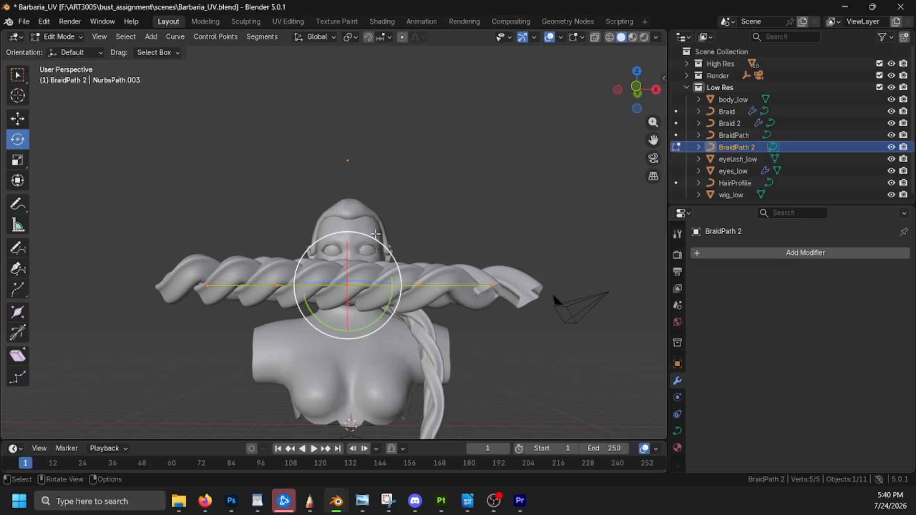
left_click_drag(387, 311, 320, 298)
left_click(23, 118)
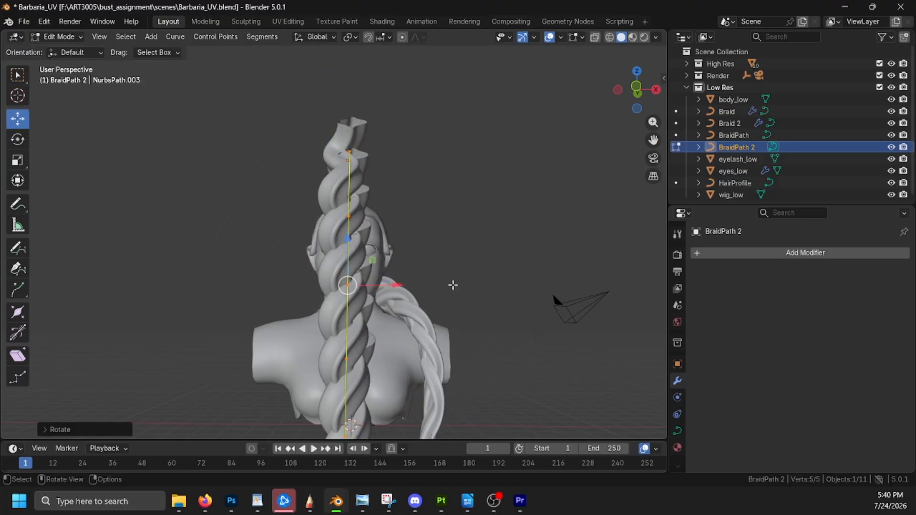
Step: Thin the braid by shrinking the radius of all BraidPath 2 points to about 0.61
key("alt+s")
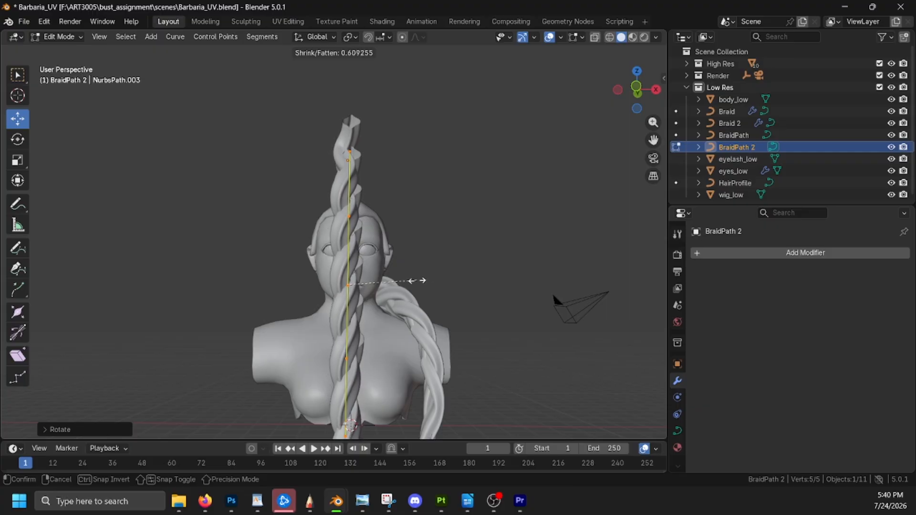
left_click(417, 281)
middle_click_drag(430, 278, 459, 276)
key("s")
left_click(424, 266)
key("ctrl+z")
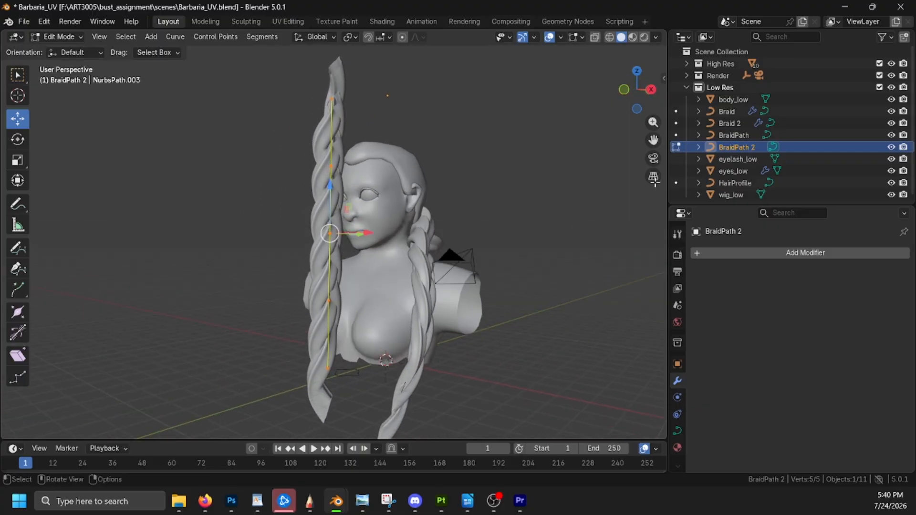
left_click(729, 123)
key("s")
right_click(527, 285)
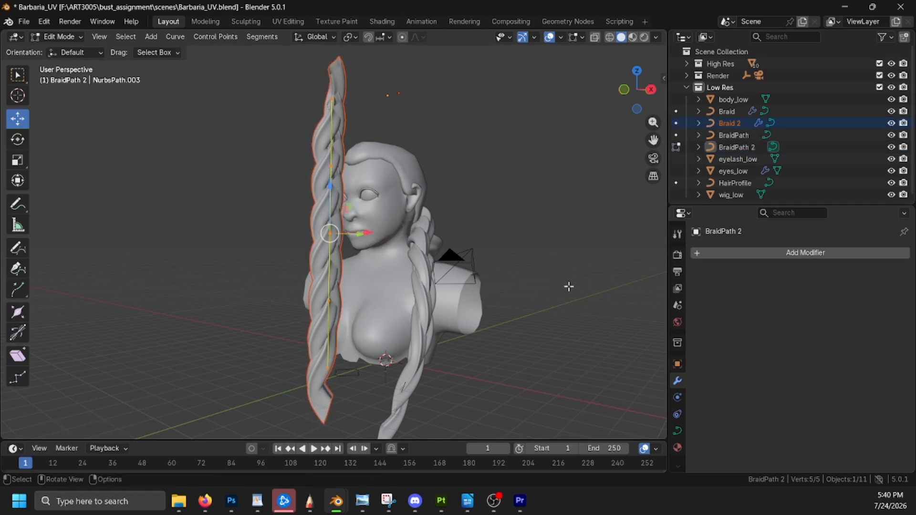
Step: Return to Object Mode and scale Braid 2 down uniformly into a shorter, thinner braid
left_click(69, 38)
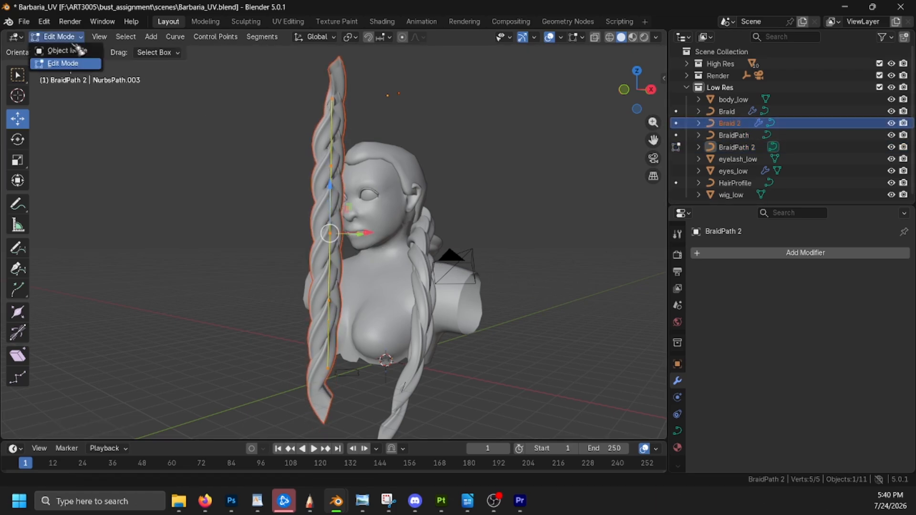
left_click(77, 58)
left_click(74, 39)
left_click(80, 51)
left_click(729, 123)
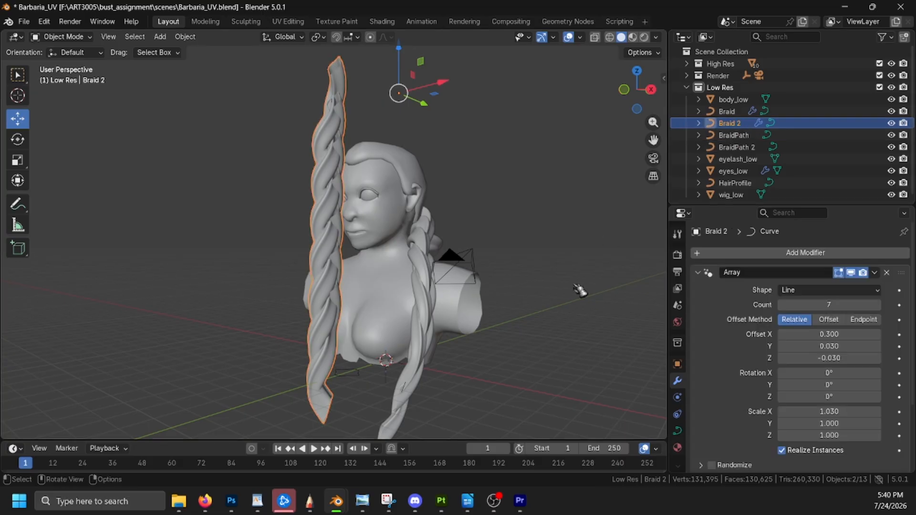
key("s")
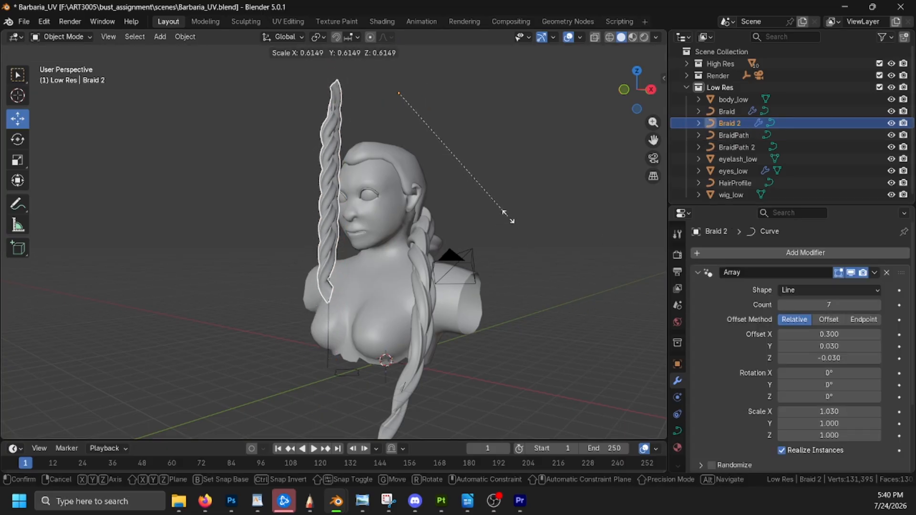
left_click(501, 194)
middle_click_drag(504, 199, 586, 218)
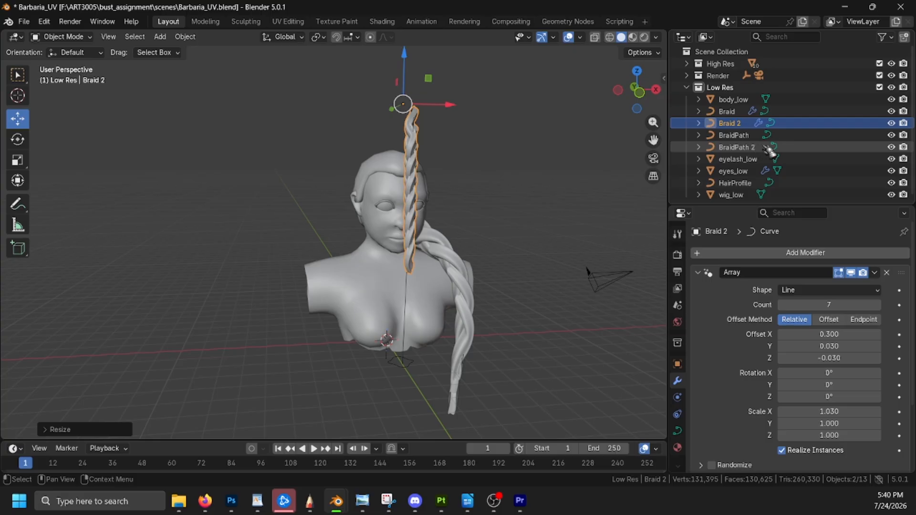
Step: In Edit Mode, move all BraidPath 2 points down and across to hang the braid beside the bust's head
left_click(737, 147)
left_click(74, 37)
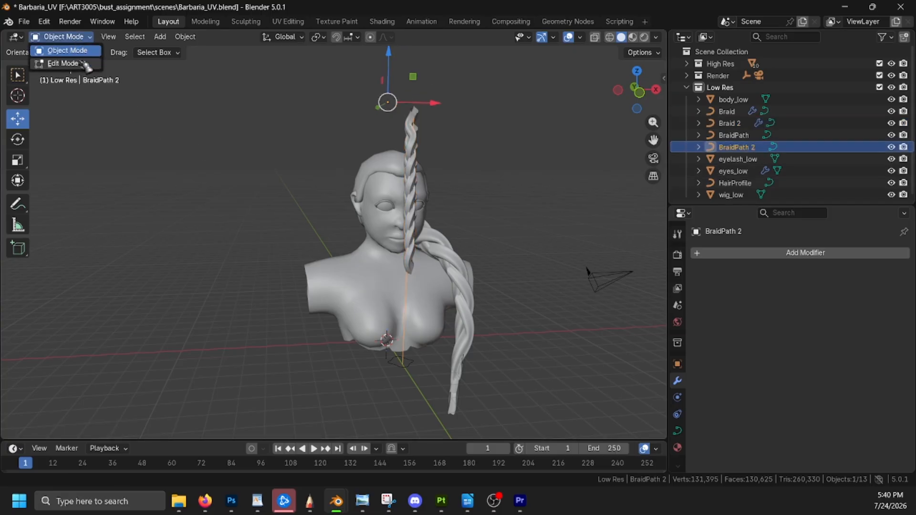
left_click(85, 63)
middle_click_drag(454, 182, 527, 179)
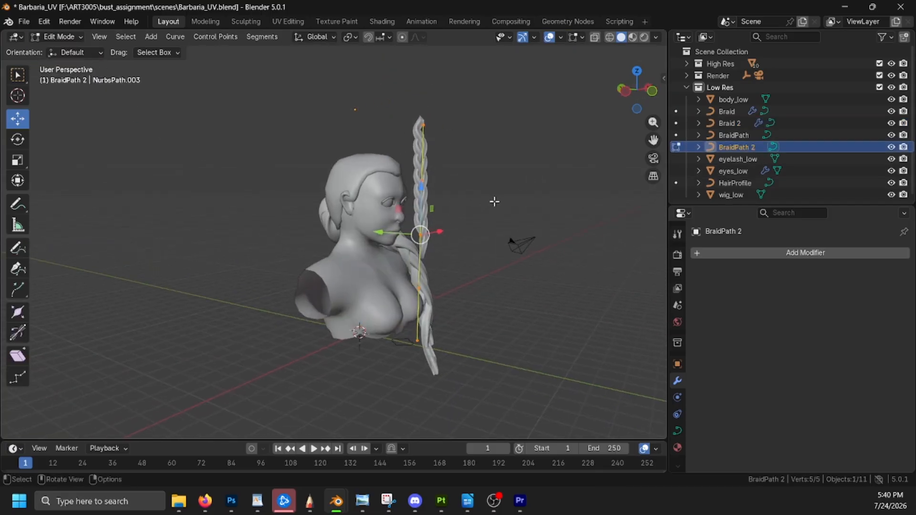
key("g")
left_click(432, 265)
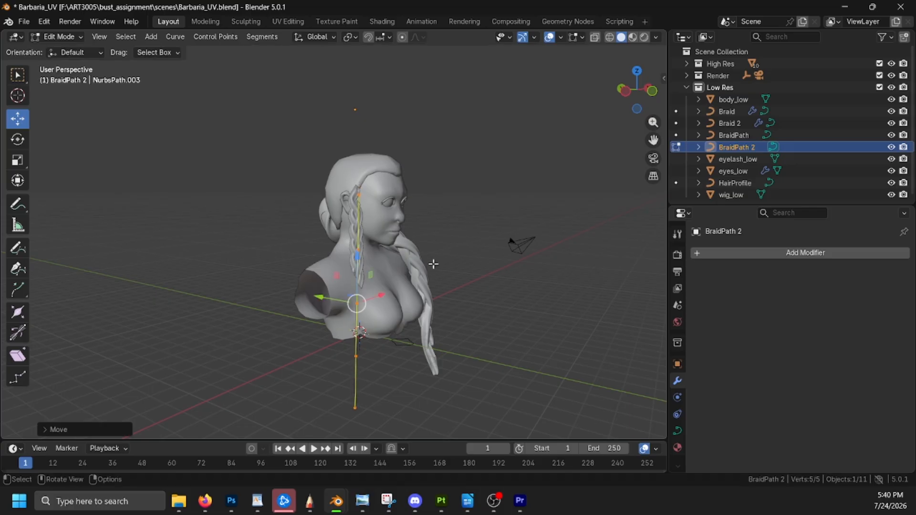
Step: Shift all BraidPath 2 points about 0.24 m along Y and slightly up along Z to fit the hairline near the ear
middle_click_drag(433, 264, 510, 239)
key("g")
key("g")
key("y")
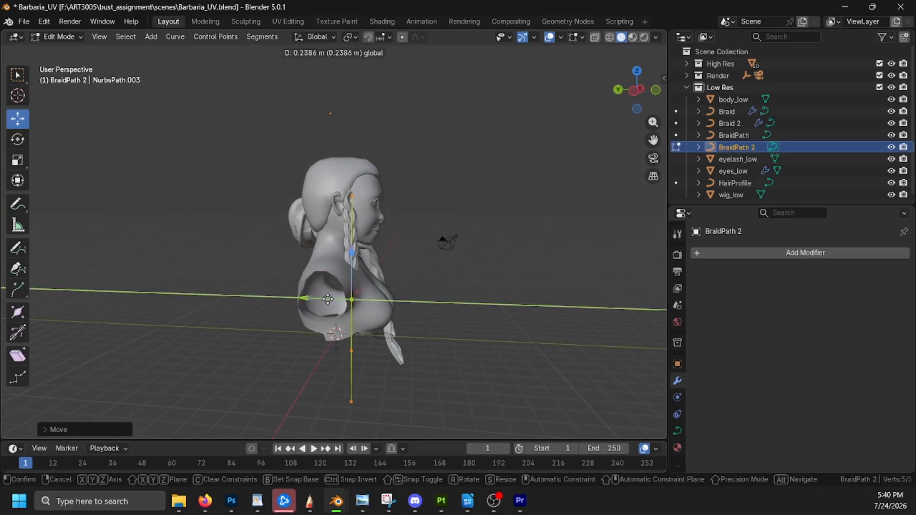
left_click(327, 299)
left_click_drag(352, 256, 351, 245)
mouse_move(448, 208)
middle_mouse_down()
mouse_move(383, 204)
mouse_move(453, 197)
middle_mouse_up()
Step: Move the lower three BraidPath 2 points forward and up, and bring the middle point back onto the shoulder
left_click_drag(312, 426, 372, 288)
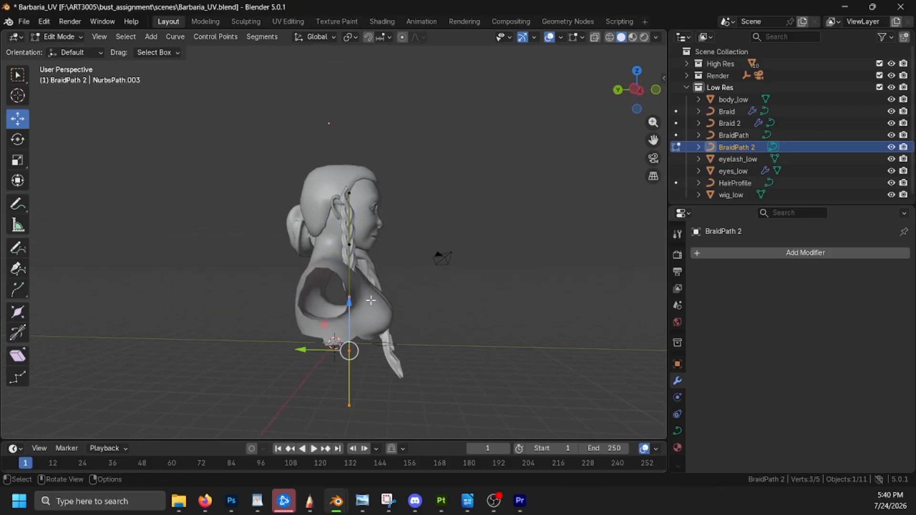
left_click_drag(351, 351, 406, 306)
left_click_drag(390, 258, 340, 273)
Step: Move the fourth BraidPath 2 point from the top forward and up, out in front of the chest
left_click(392, 311)
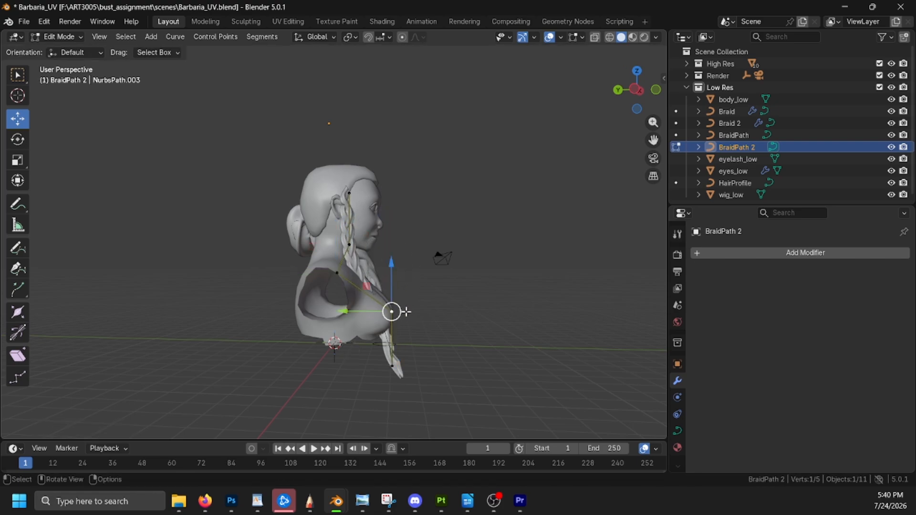
left_click_drag(393, 311, 434, 260)
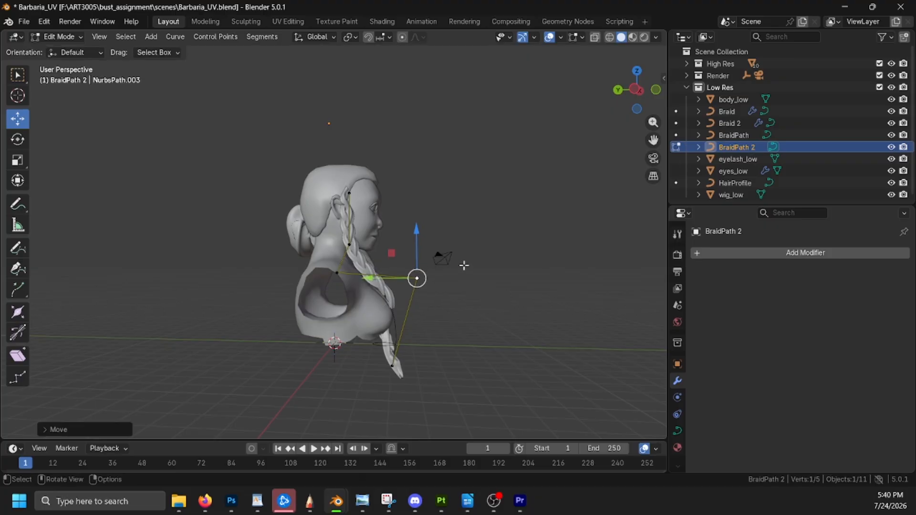
middle_click_drag(462, 264, 404, 318)
middle_click_drag(452, 288, 583, 267)
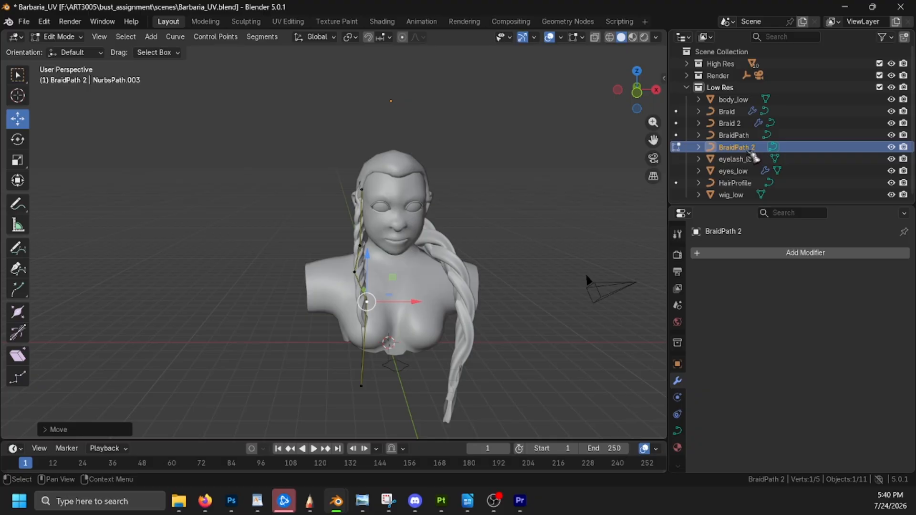
Step: Nudge the lowest BraidPath 2 point, then shift the point above it slightly outward along X
middle_click_drag(593, 257, 684, 242)
left_click(395, 366)
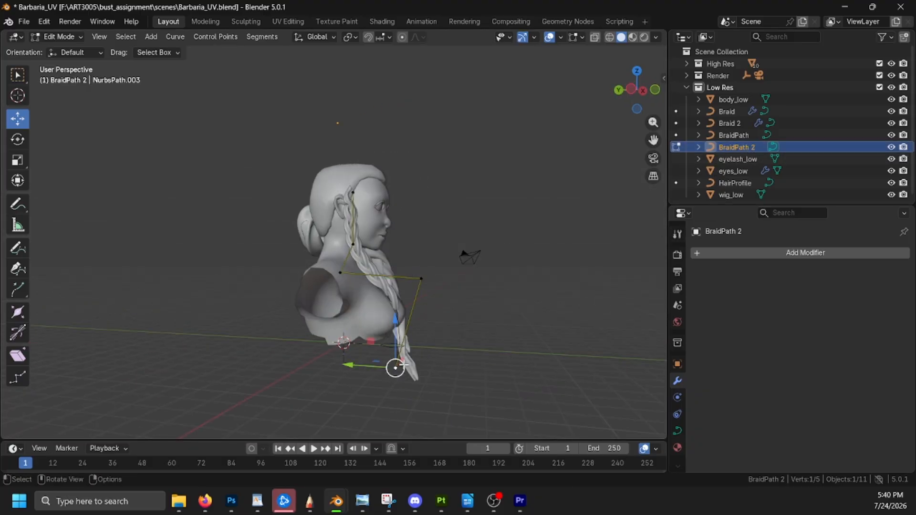
left_click_drag(404, 365, 410, 357)
middle_click_drag(446, 323, 434, 311)
left_click(373, 302)
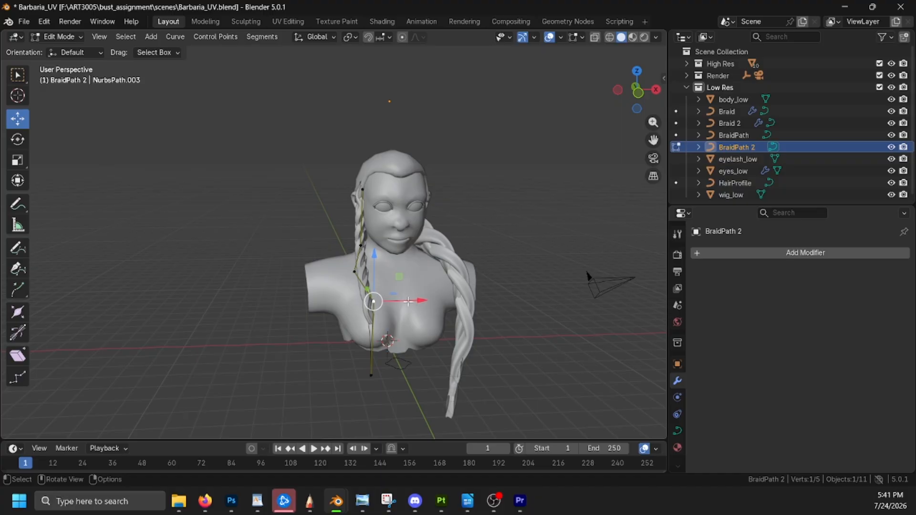
left_click_drag(423, 301, 414, 302)
middle_click_drag(438, 313, 430, 309)
scroll(436, 352, "up", 2)
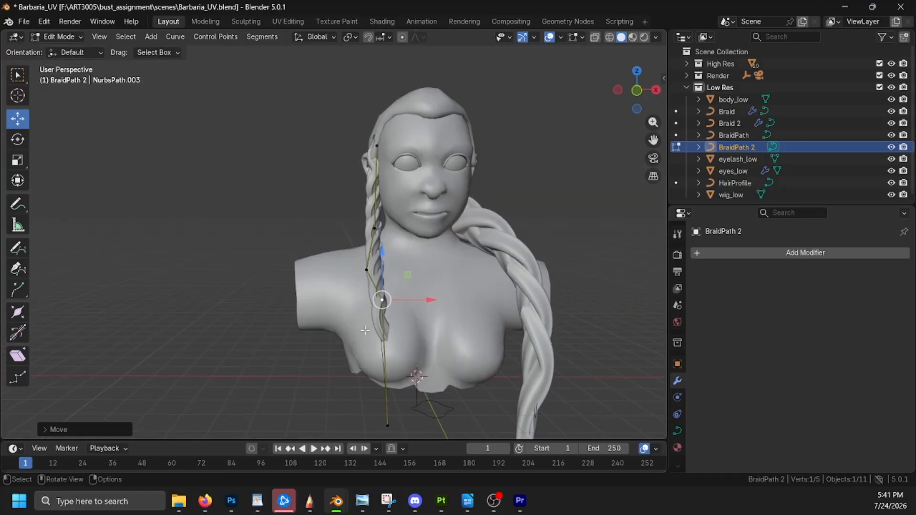
Step: Reduce the curve radius at the fourth BraidPath 2 point from the top so the braid tapers over the chest
left_click(17, 312)
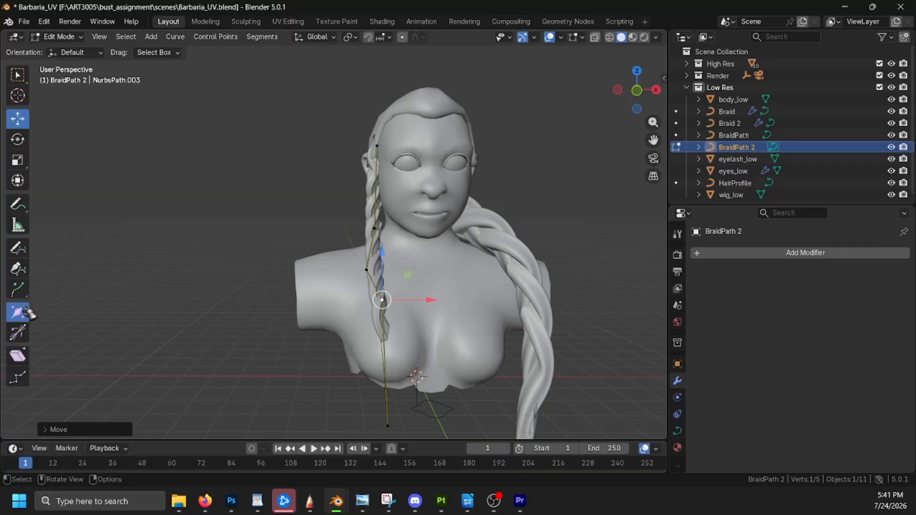
left_click_drag(396, 291, 419, 290)
left_click(397, 232)
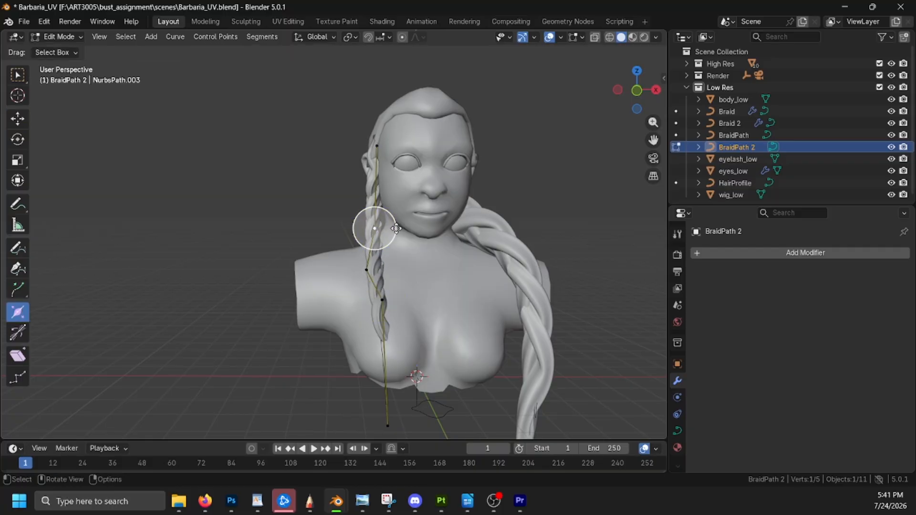
left_click_drag(391, 227, 382, 223)
left_click_drag(375, 292, 392, 311)
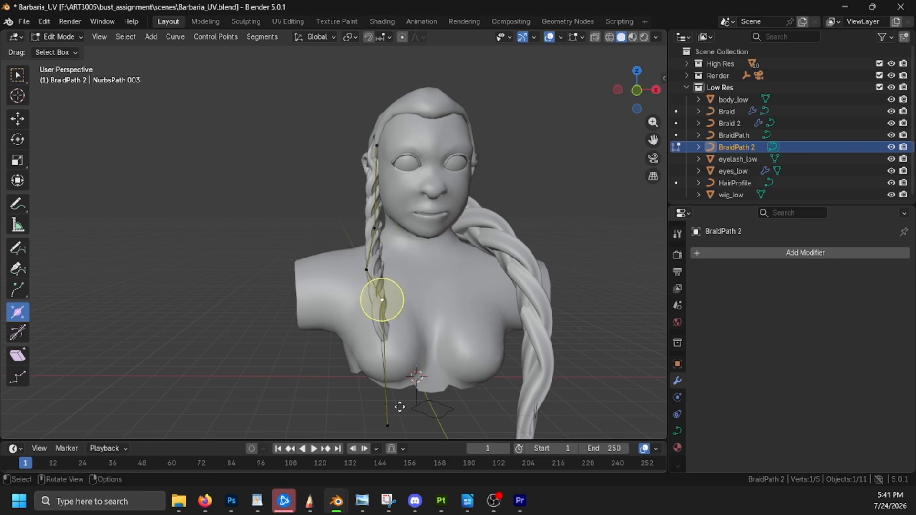
mouse_move(374, 416)
left_mouse_down()
mouse_move(400, 435)
mouse_move(387, 413)
mouse_move(389, 425)
left_mouse_up()
left_click(384, 298)
left_click_drag(384, 298, 404, 302)
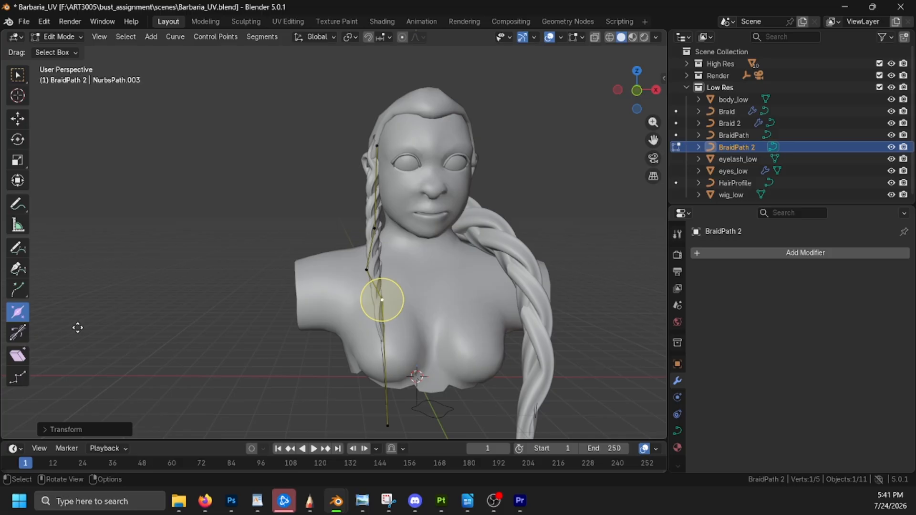
Step: Adjust the tilt of the fourth and third BraidPath 2 points from the top to twist the lower braid
left_click(24, 336)
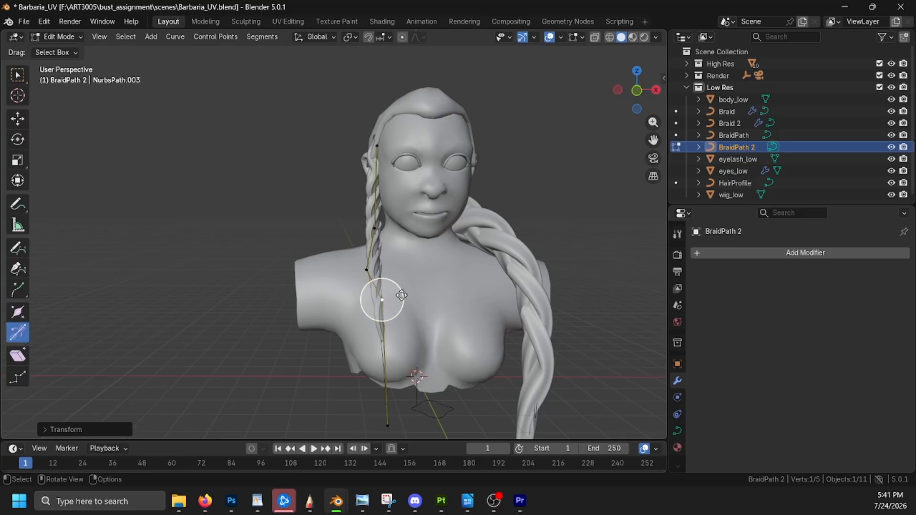
left_click_drag(392, 286, 408, 300)
left_click_drag(366, 268, 436, 252)
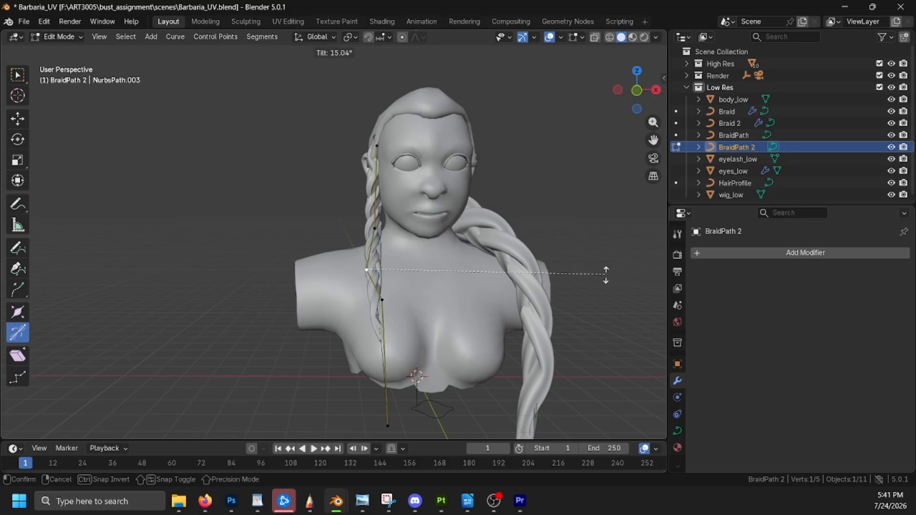
left_click_drag(606, 274, 367, 266)
Step: Tilt the second BraidPath 2 point from the top, beside the jaw, to twist the upper braid, and return to Object Mode
left_click_drag(393, 225, 424, 233)
left_click_drag(518, 246, 357, 215)
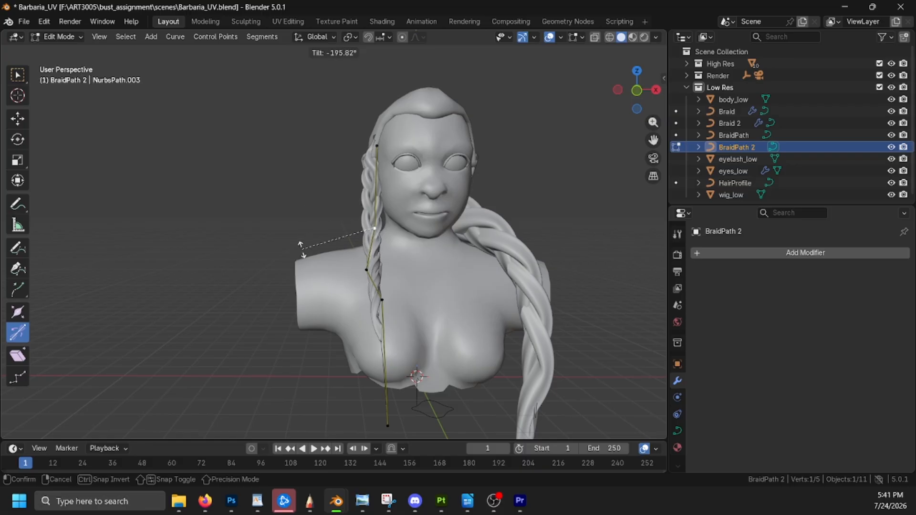
left_click(371, 225)
middle_click_drag(370, 224, 525, 205)
left_click(62, 37)
left_click(60, 52)
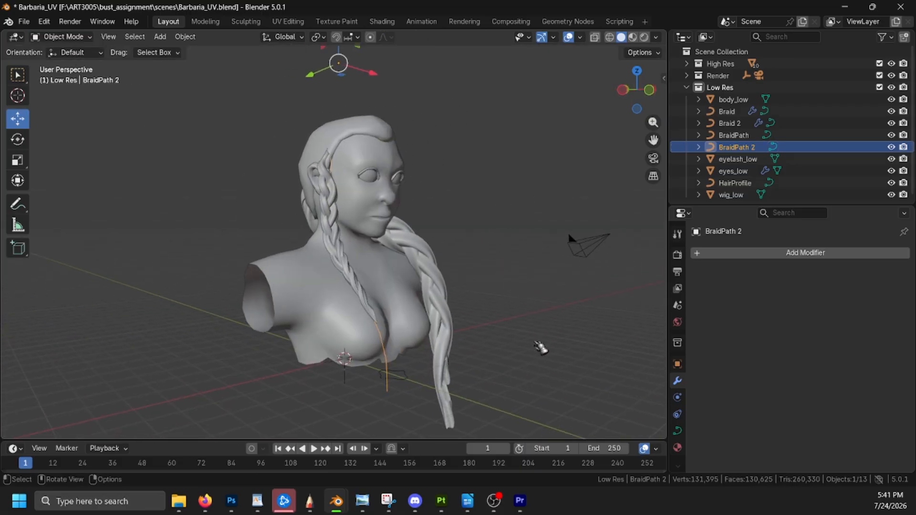